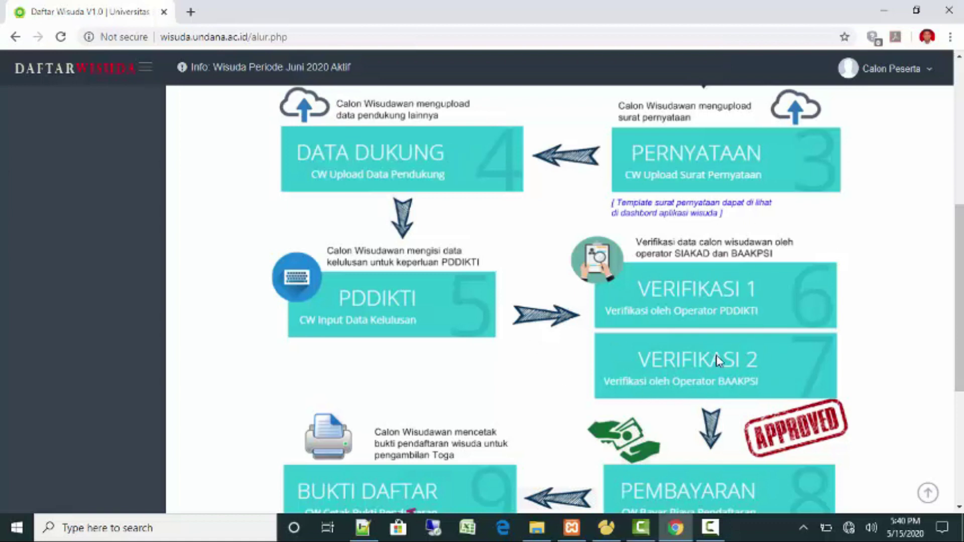
# Review the rest of the graduation registration flow and view the Validasi Peserta page before returning to the dashboard.
pyautogui.scroll(-1, 718, 361)
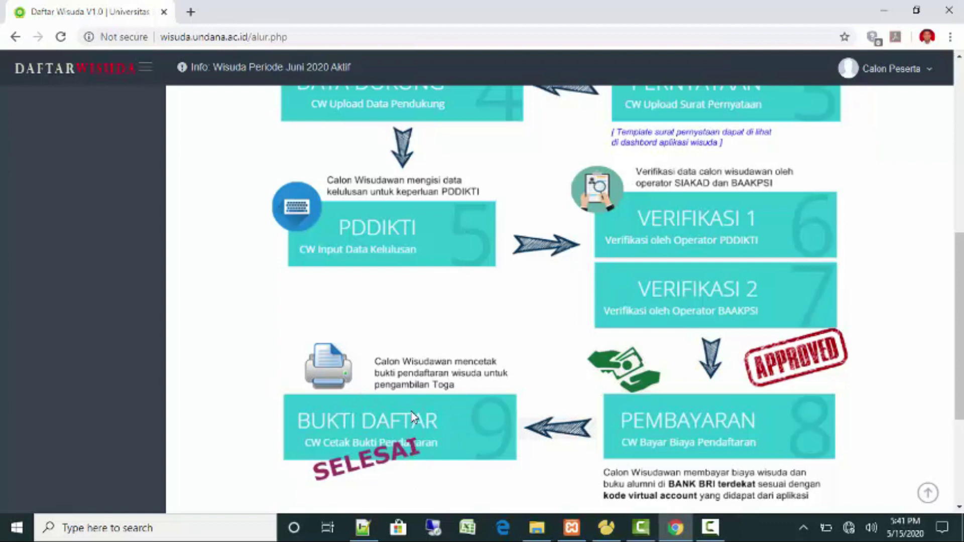
pyautogui.scroll(8, 412, 418)
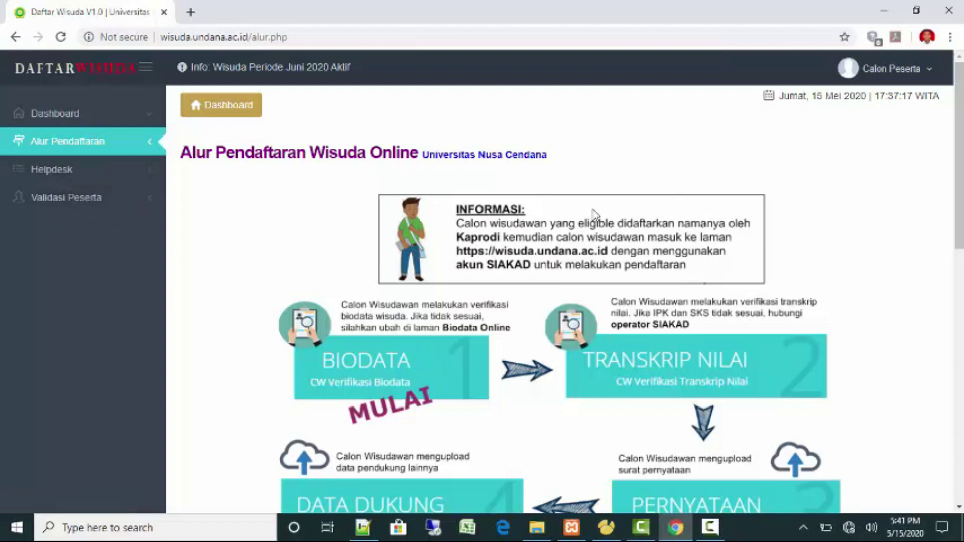
pyautogui.click(75, 200)
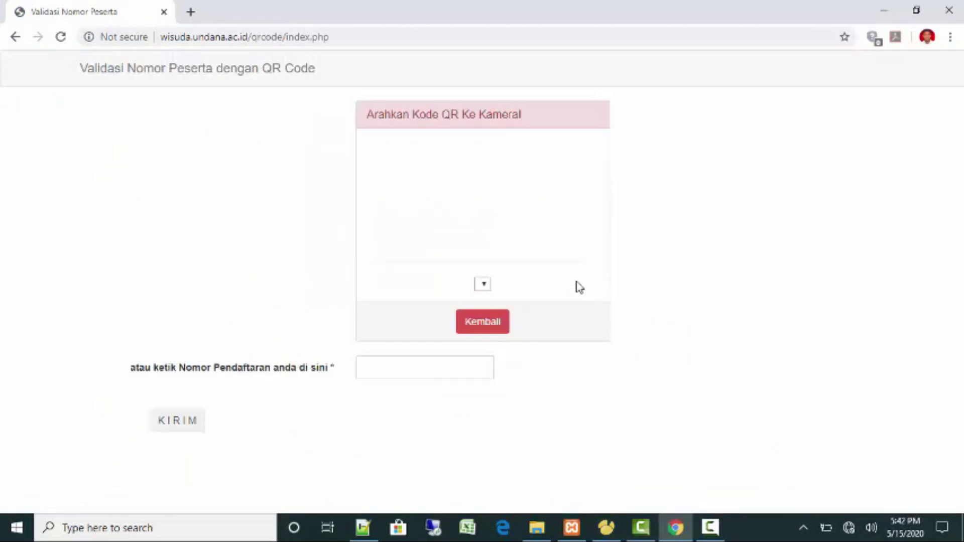
pyautogui.click(447, 366)
pyautogui.click(480, 329)
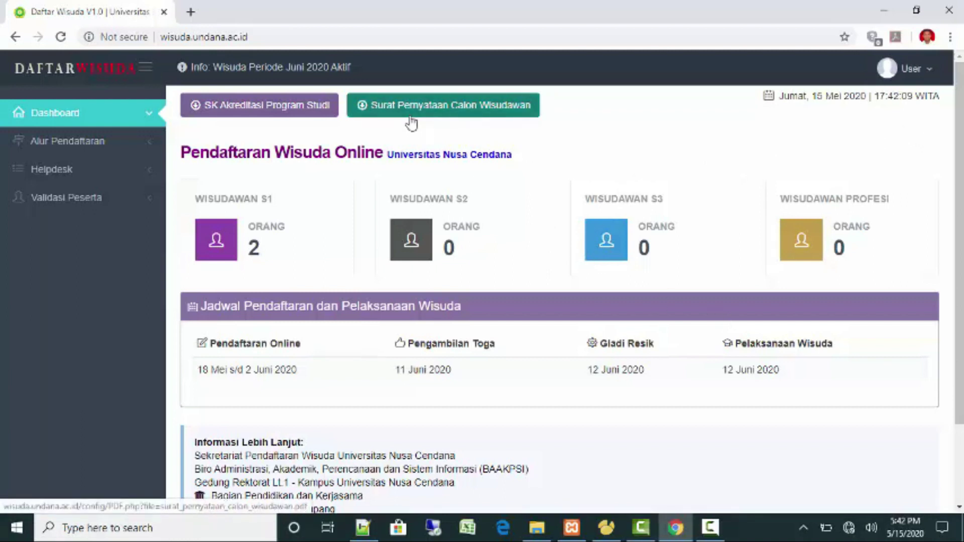
# Revisit the Alur Pendaftaran page to check the Pernyataan stage, and return to the dashboard.
pyautogui.click(134, 146)
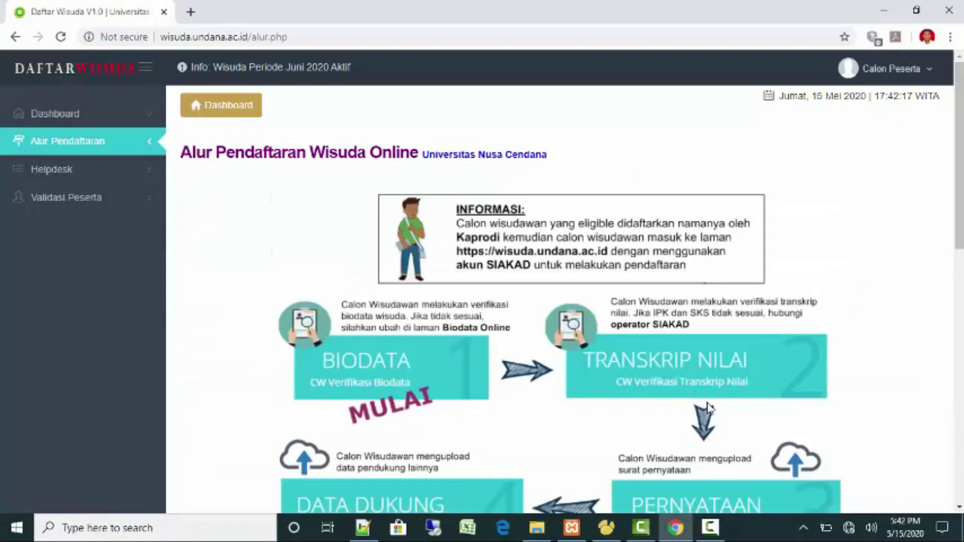
pyautogui.scroll(-3, 781, 410)
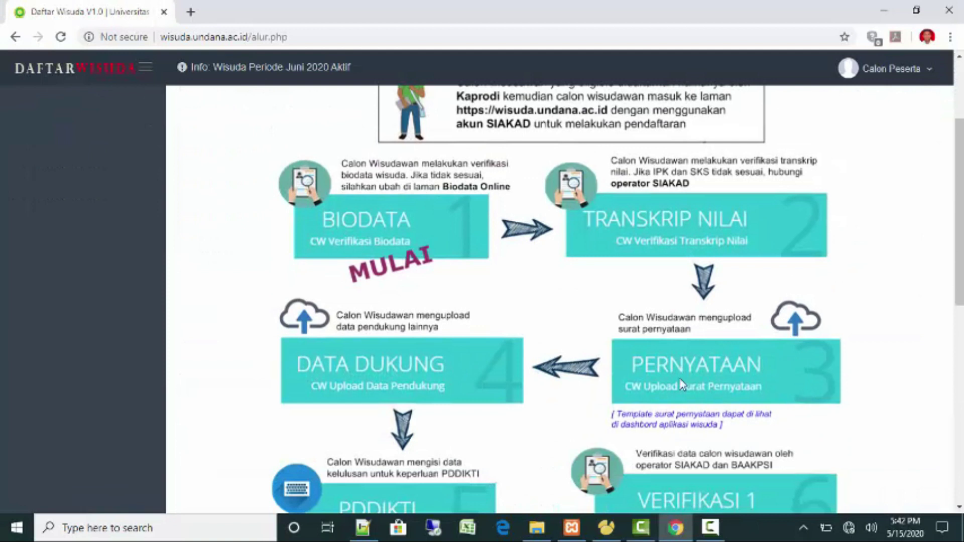
pyautogui.scroll(3, 682, 385)
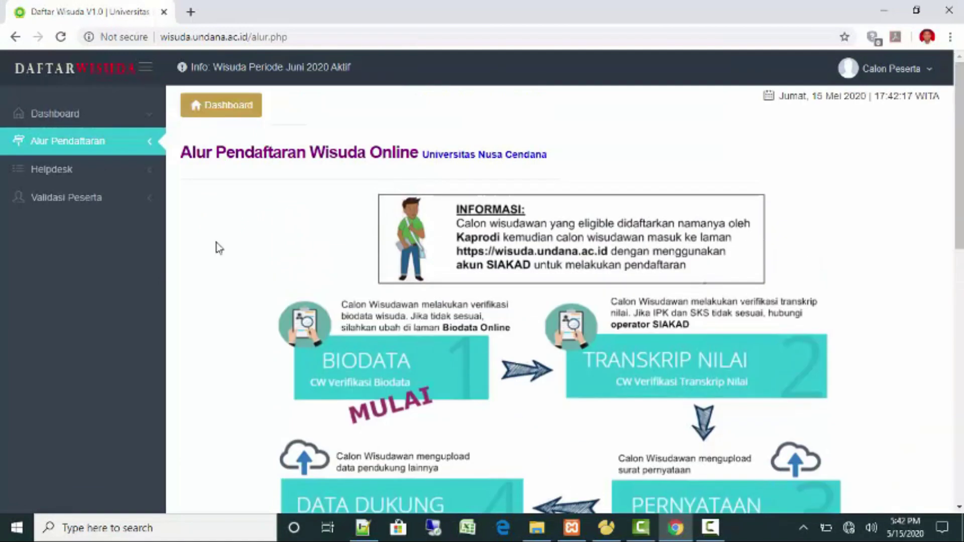
pyautogui.click(103, 115)
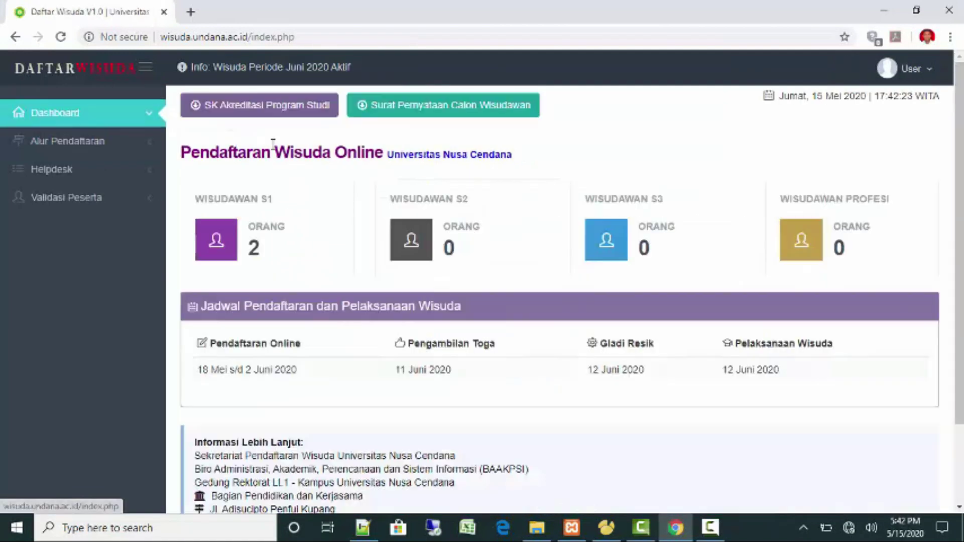
# Open the Surat Pernyataan Calon Wisudawan template, read through it and close it.
pyautogui.click(406, 116)
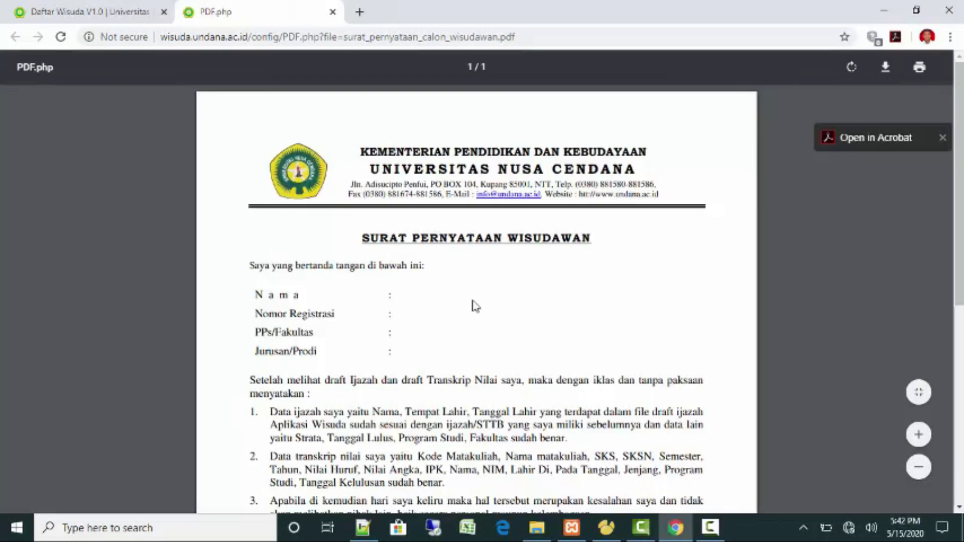
pyautogui.scroll(-2, 607, 287)
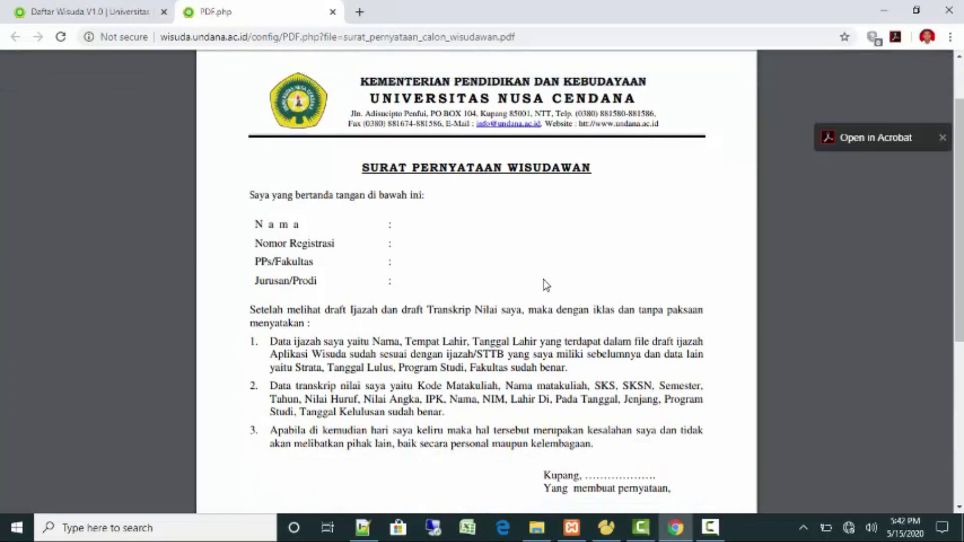
pyautogui.scroll(-4, 541, 256)
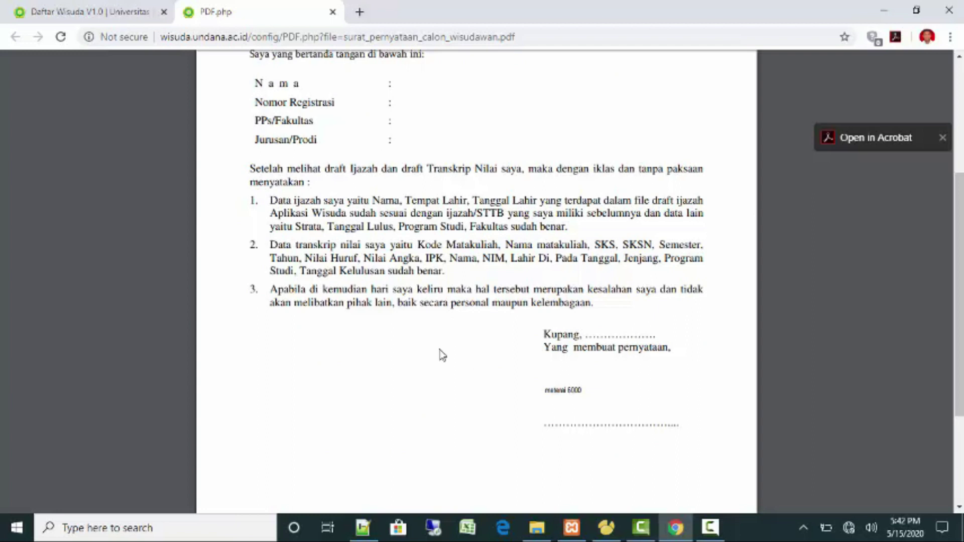
pyautogui.scroll(1, 386, 291)
pyautogui.scroll(1, 386, 291)
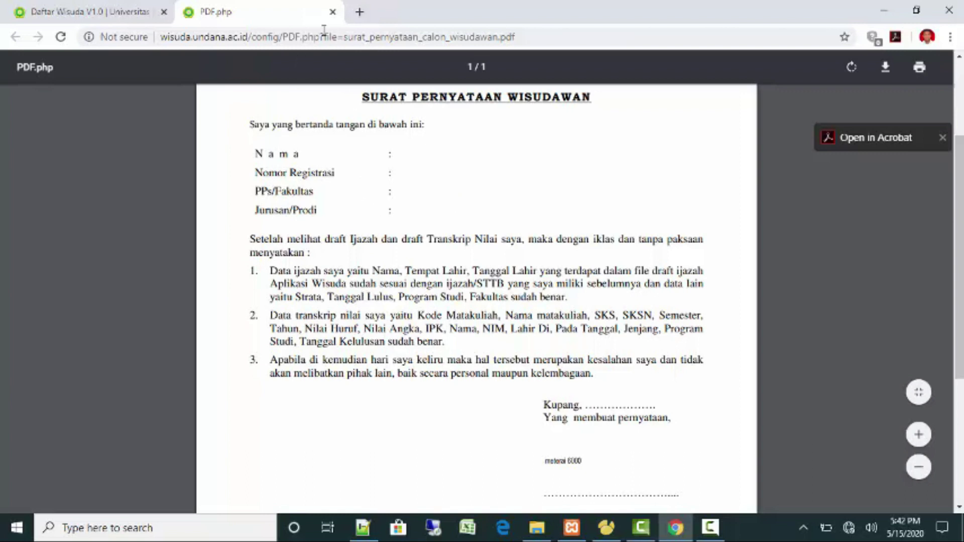
pyautogui.click(333, 12)
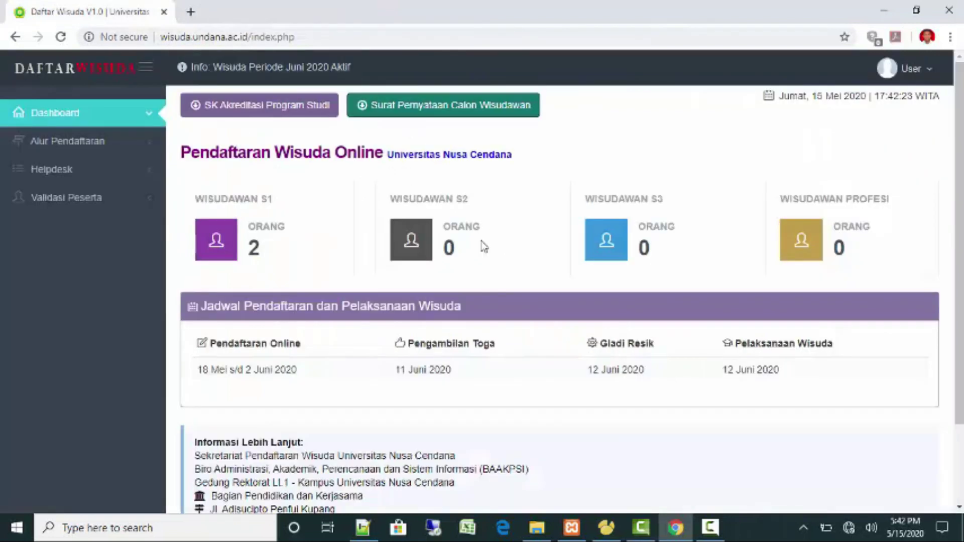
# Open the login page of the graduation registration site.
pyautogui.click(898, 80)
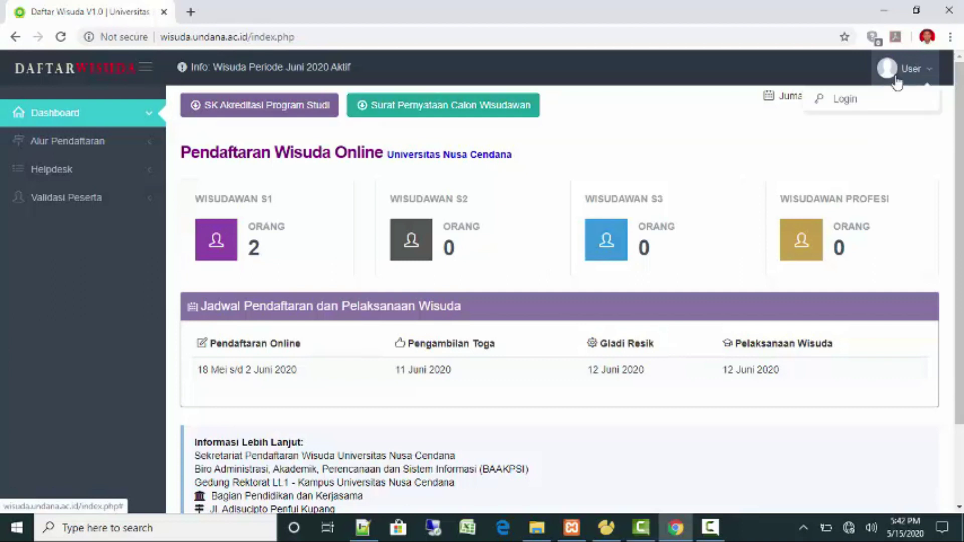
pyautogui.click(843, 101)
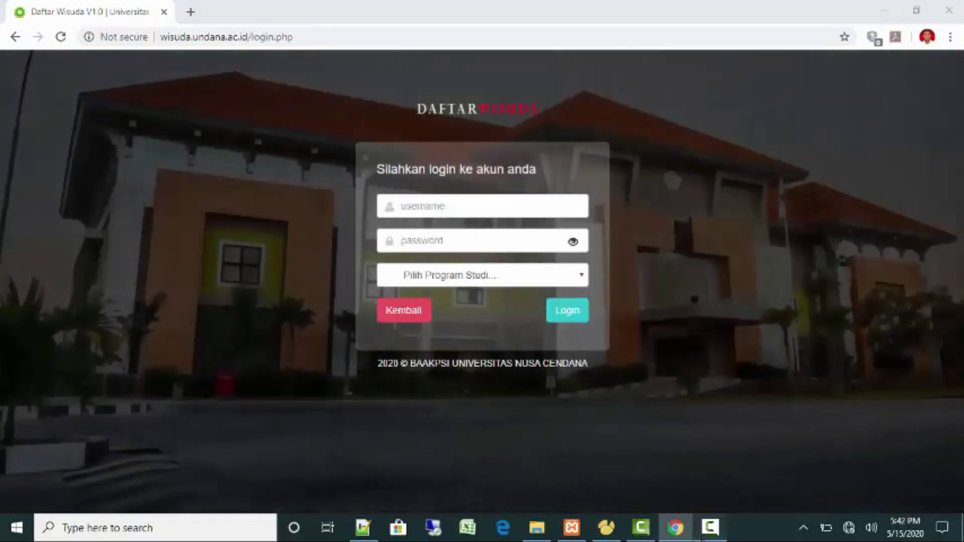
pyautogui.click(708, 533)
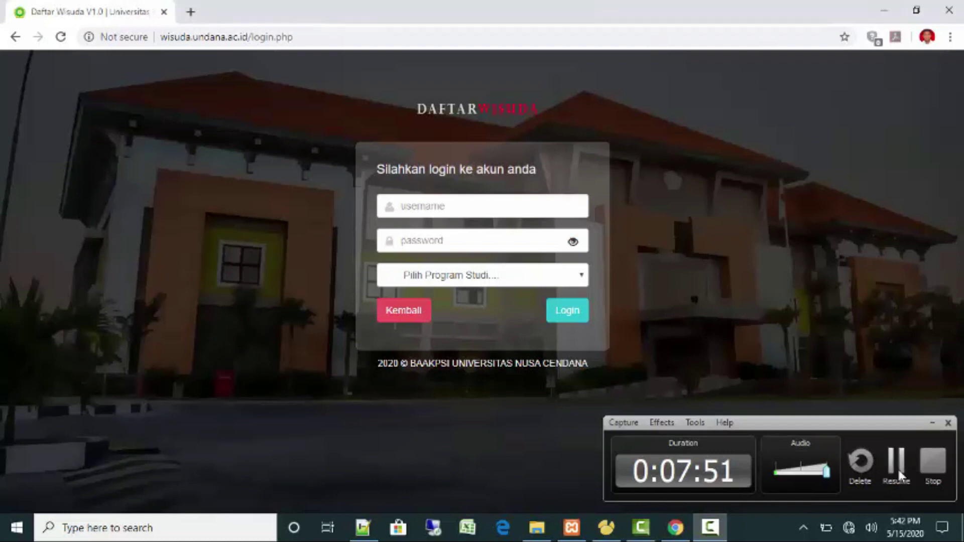
pyautogui.click(896, 472)
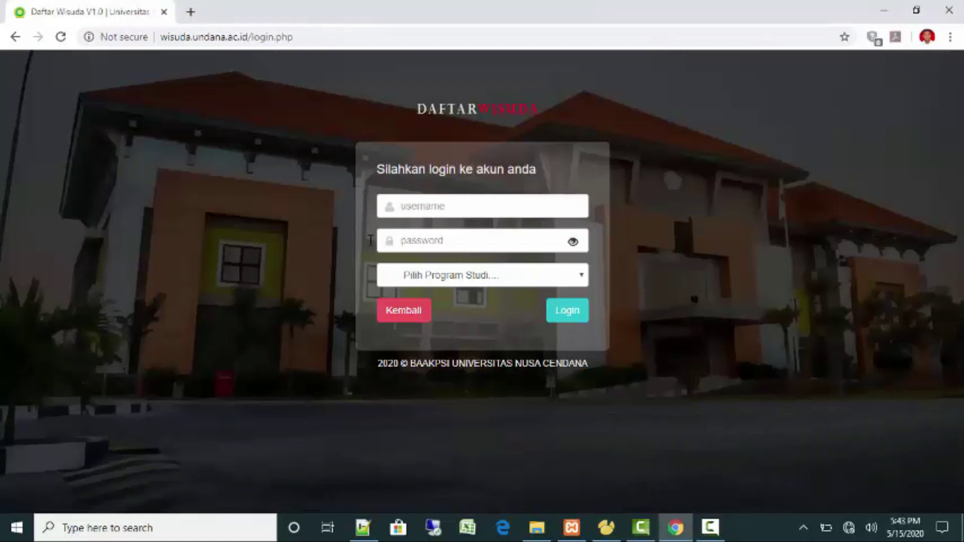
# Enter the student's account username in the login form.
pyautogui.click(409, 205)
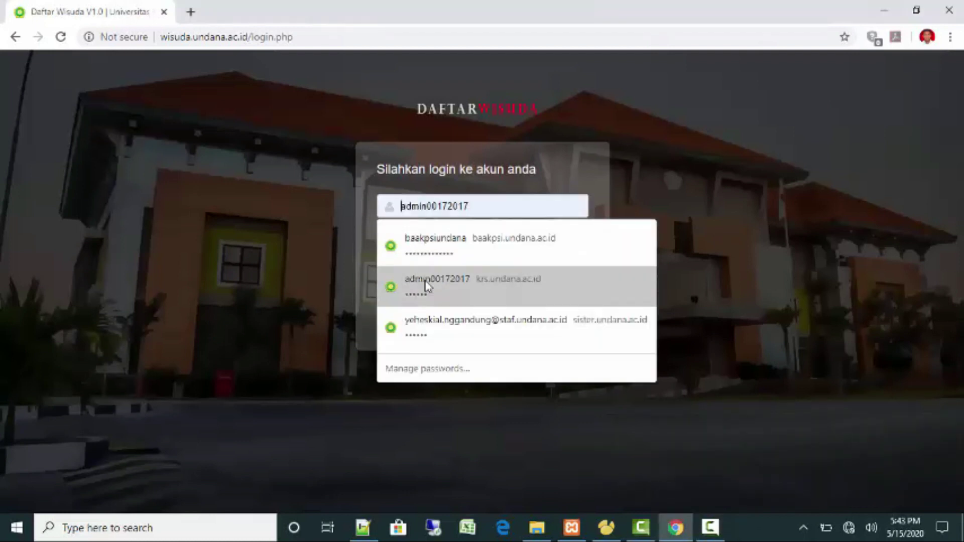
pyautogui.click(261, 224)
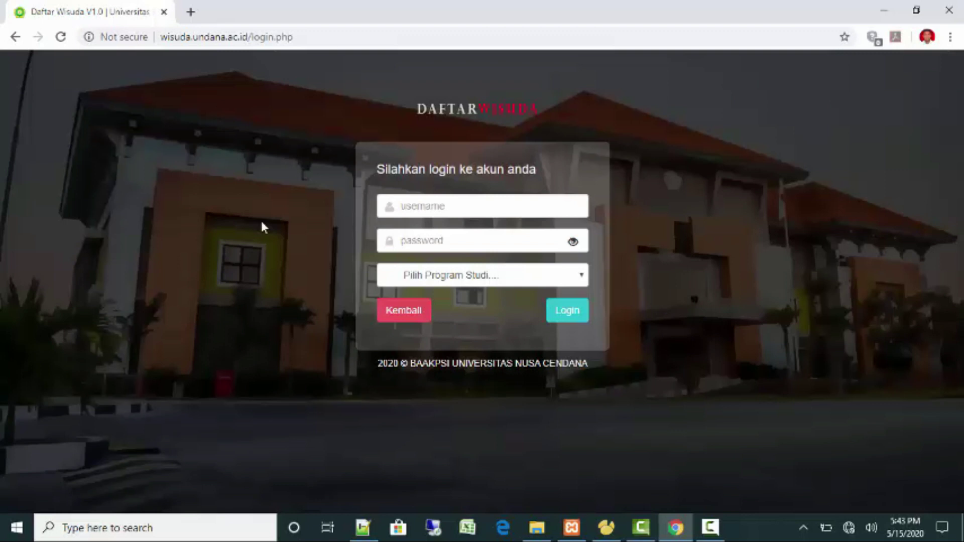
pyautogui.click(405, 210)
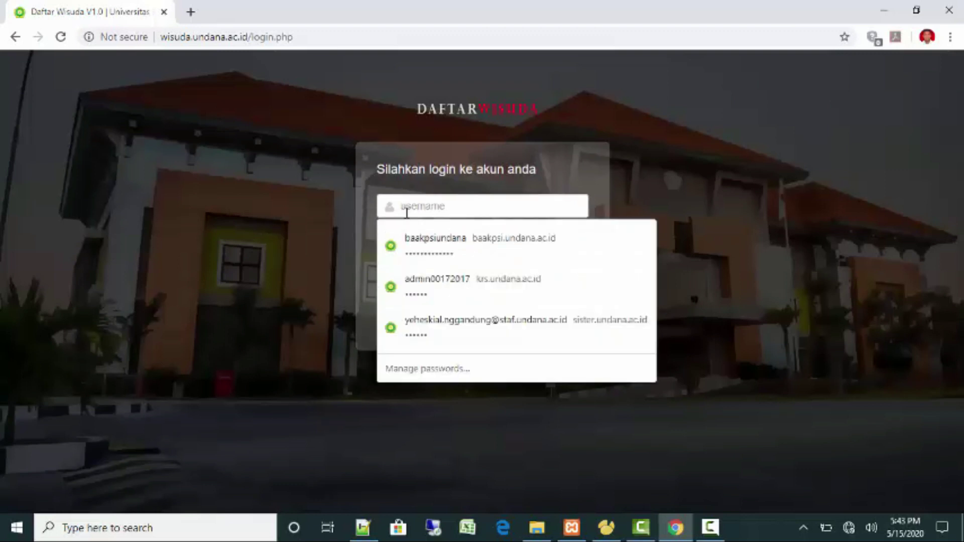
pyautogui.rightClick(406, 215)
pyautogui.click(439, 325)
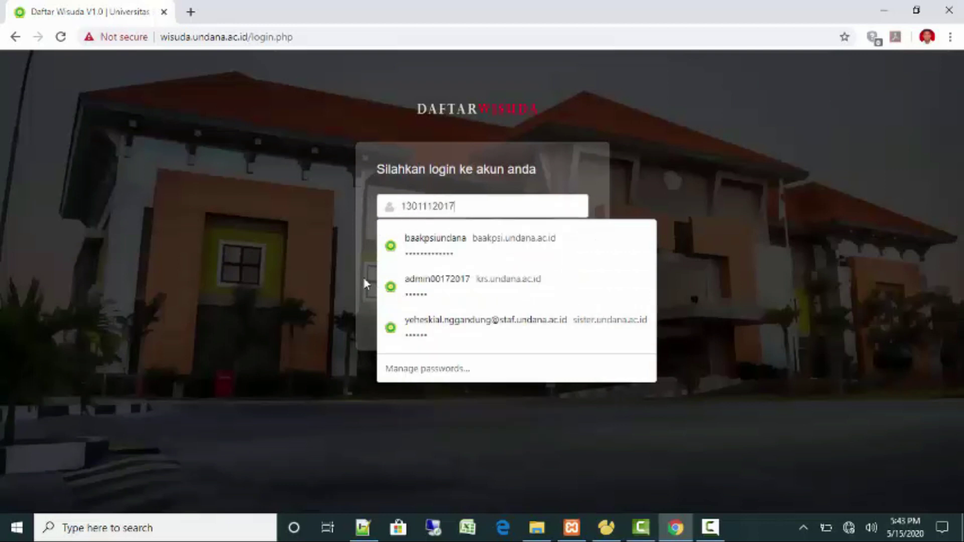
pyautogui.click(346, 262)
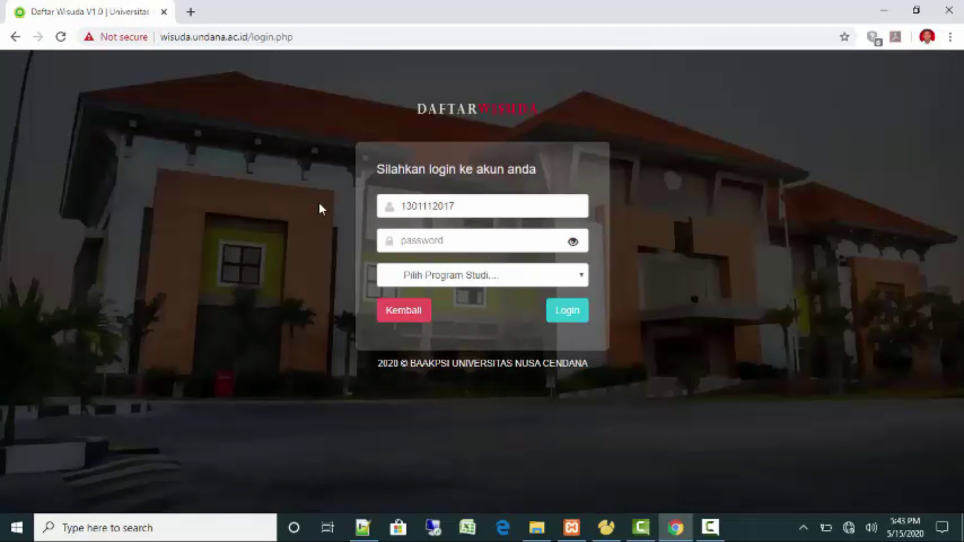
# Enter the student's account password in the login form.
pyautogui.click(405, 246)
pyautogui.click(313, 259)
pyautogui.click(424, 244)
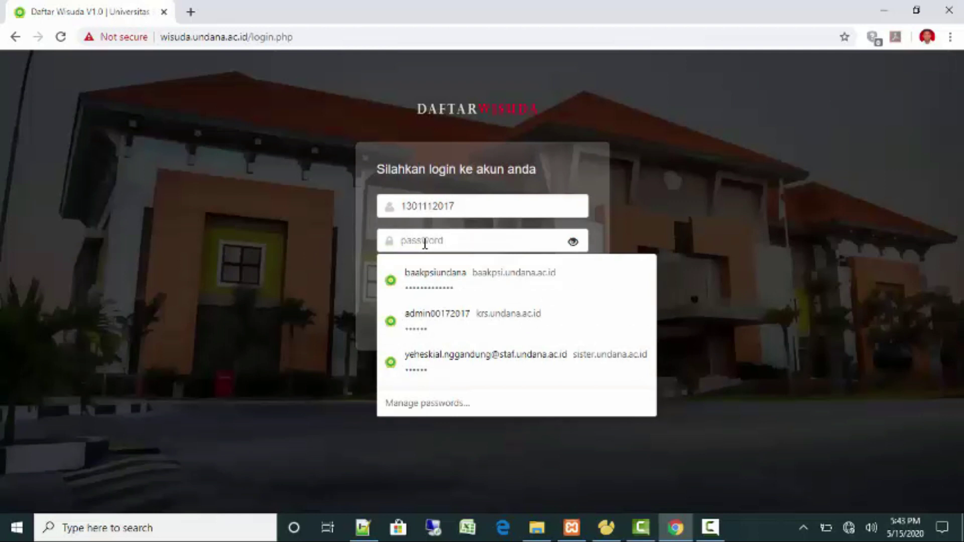
pyautogui.click(279, 280)
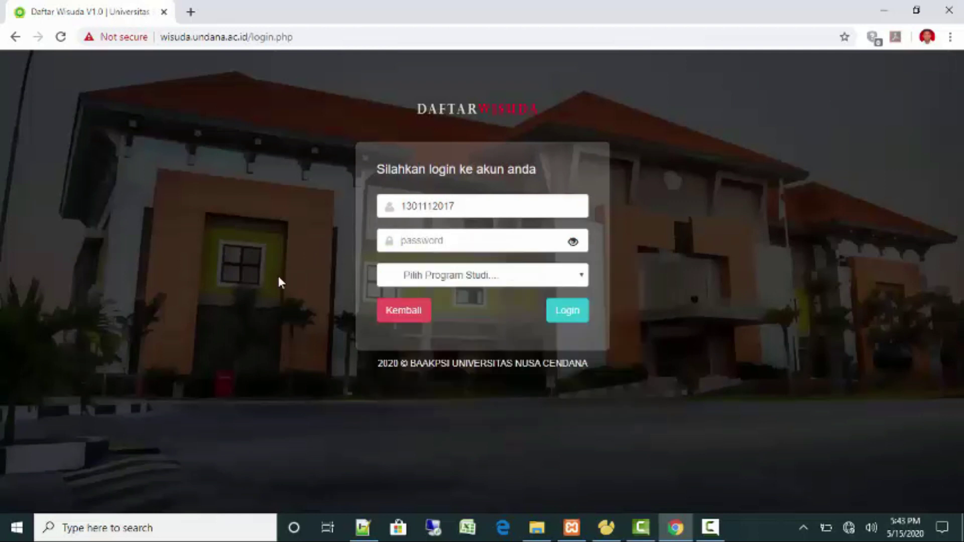
pyautogui.rightClick(402, 242)
pyautogui.click(454, 377)
# Select the student's S1 study programme and log in to the graduation registration account.
pyautogui.click(471, 279)
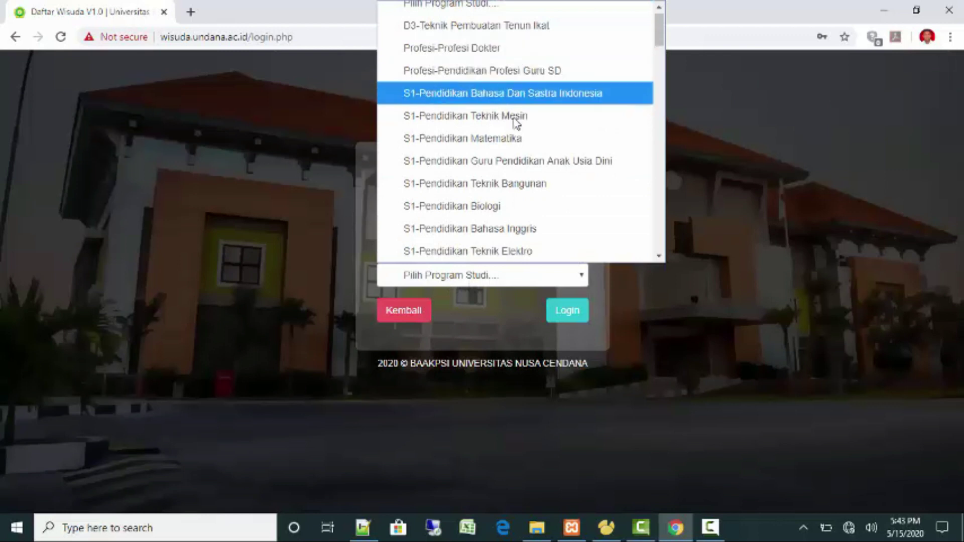
pyautogui.click(513, 192)
pyautogui.click(568, 312)
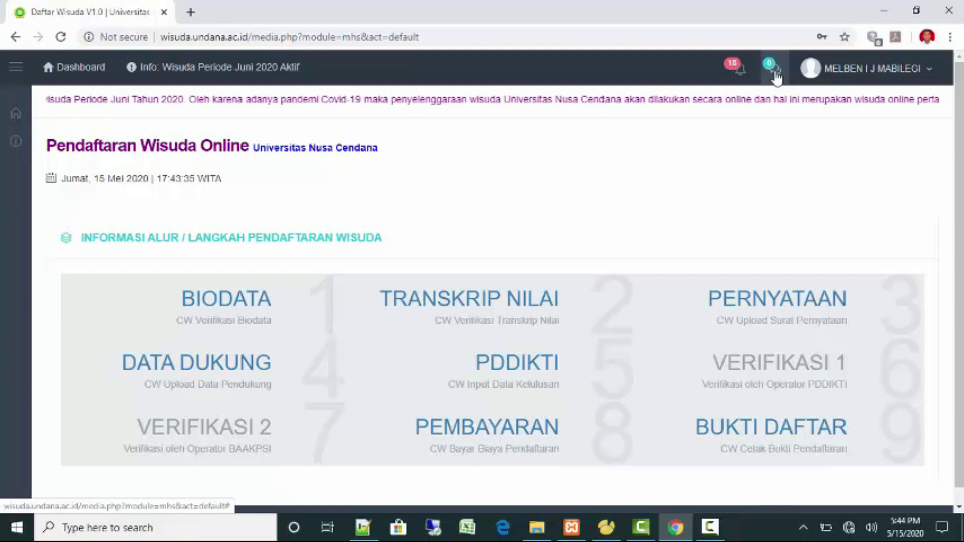
# Check the error notifications listing which registration sections are incomplete.
pyautogui.click(736, 70)
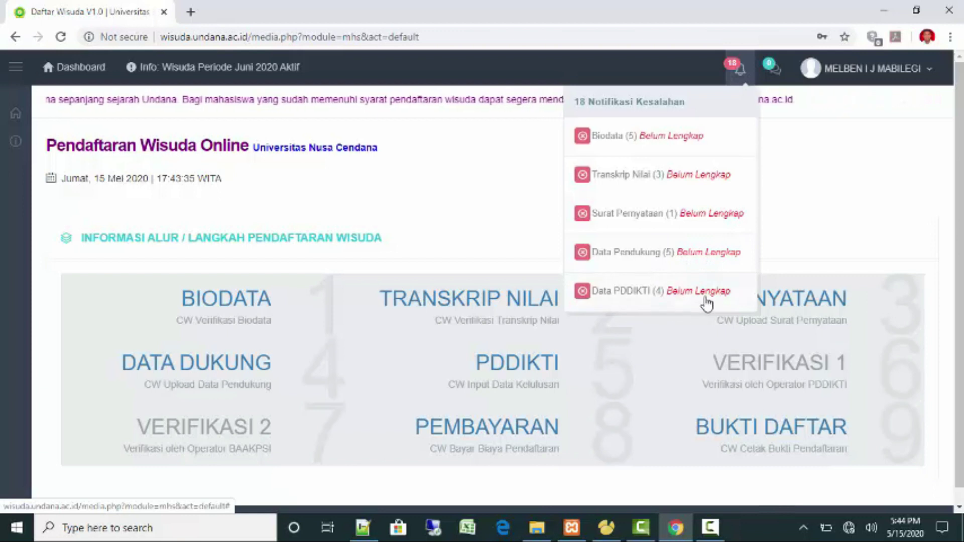
pyautogui.click(793, 230)
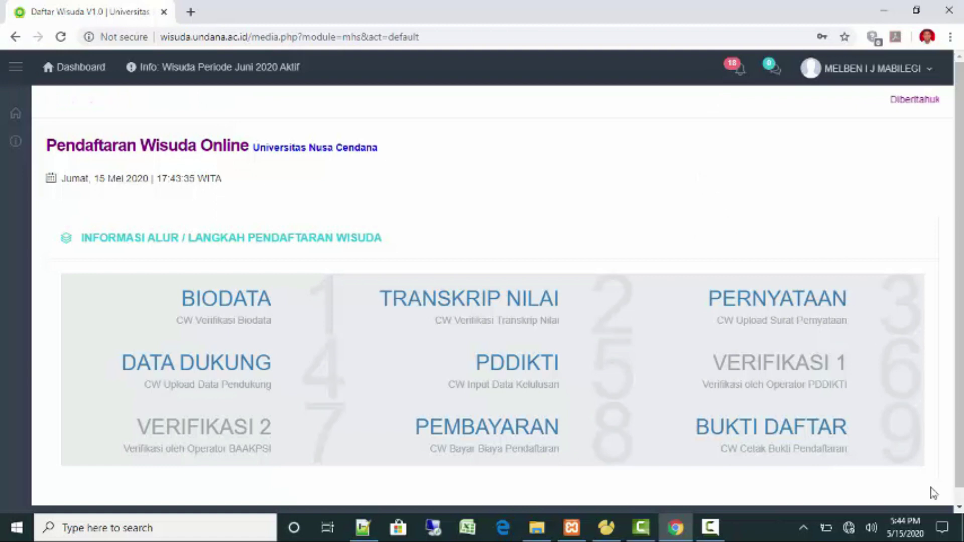
# Try to open the Transkrip Nilai stage without completing the Biodata stage first.
pyautogui.scroll(-1, 748, 292)
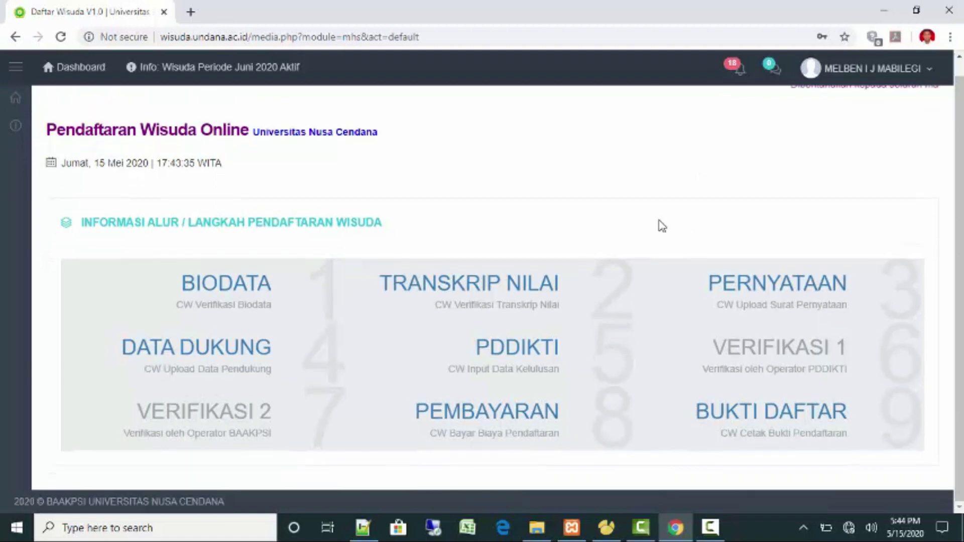
pyautogui.scroll(1, 660, 225)
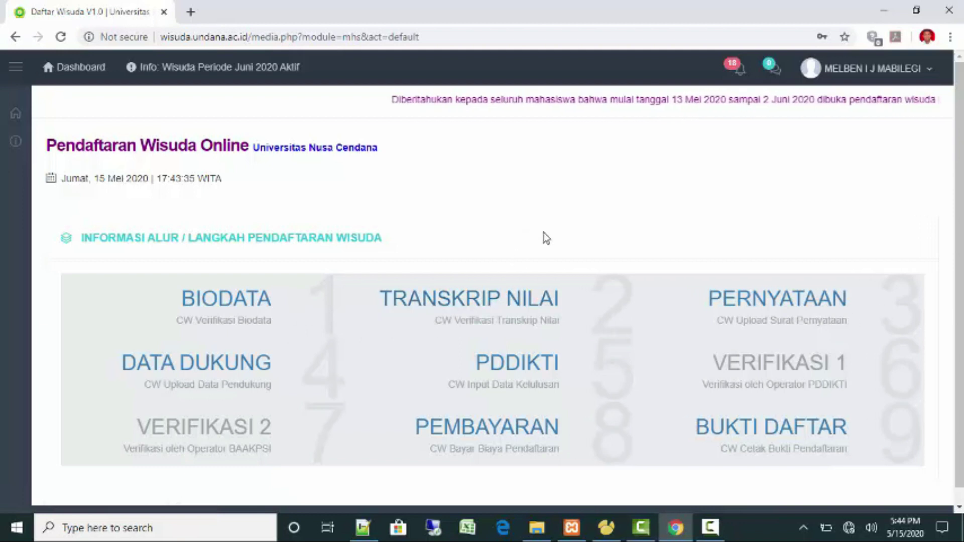
pyautogui.click(506, 313)
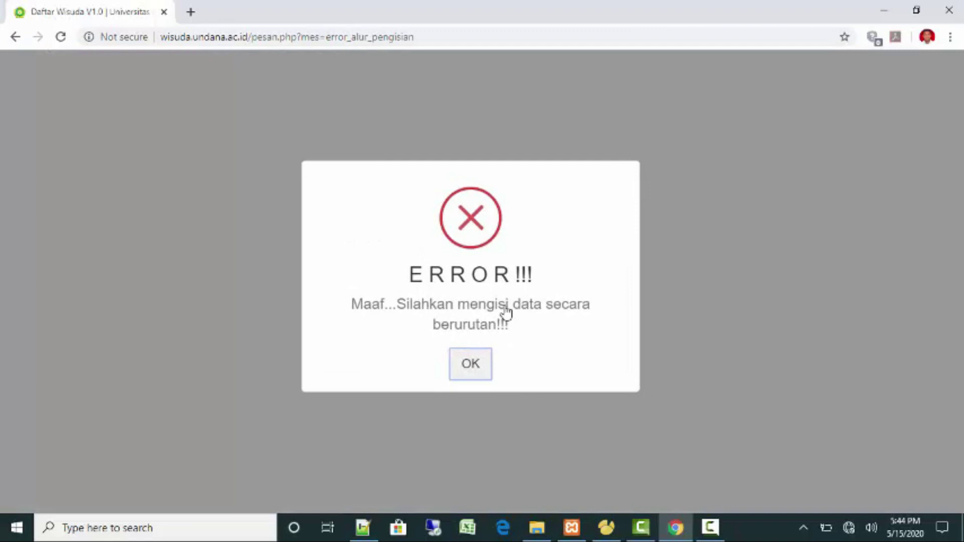
pyautogui.click(476, 366)
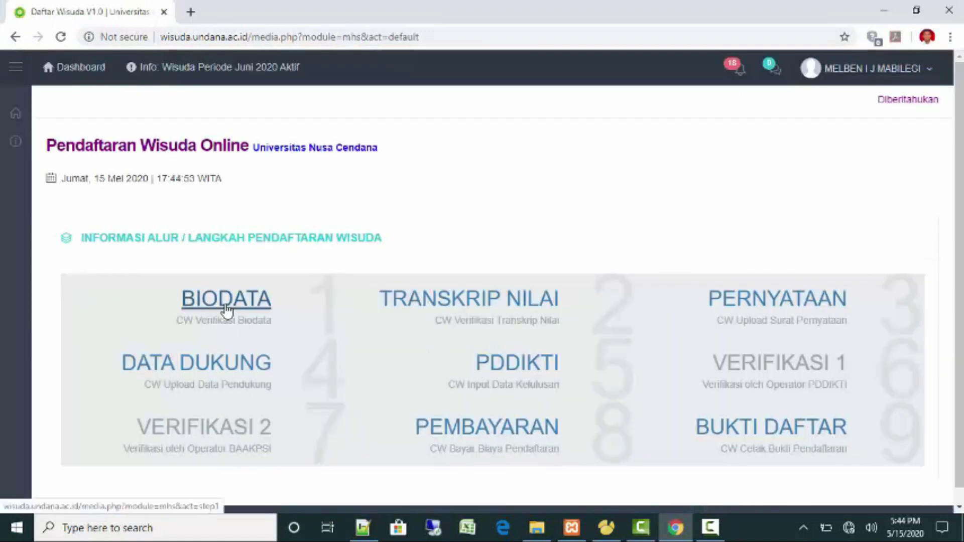
# Open the Biodata stage and go to the Langkah 1 instructions for verifying the candidate's biodata.
pyautogui.scroll(-1, 549, 216)
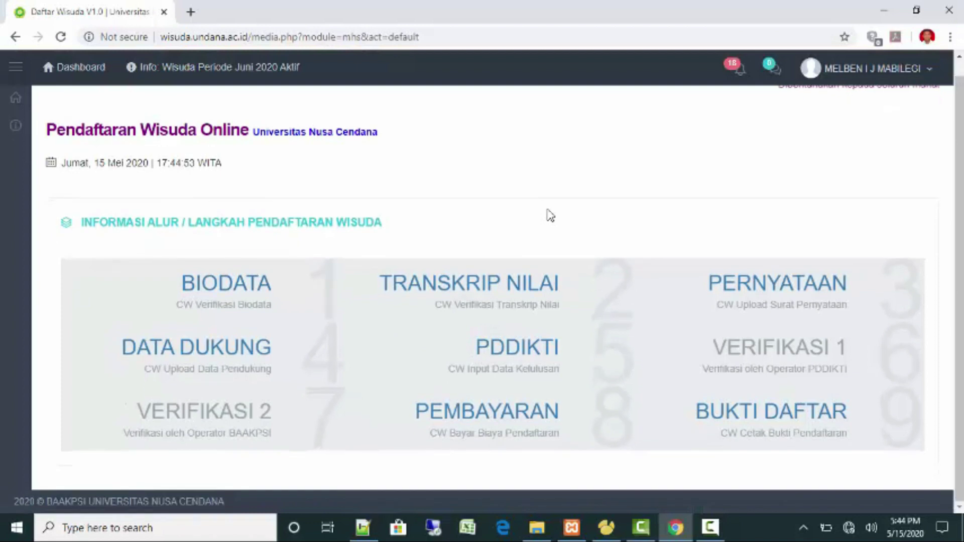
pyautogui.click(193, 282)
pyautogui.scroll(-1, 641, 202)
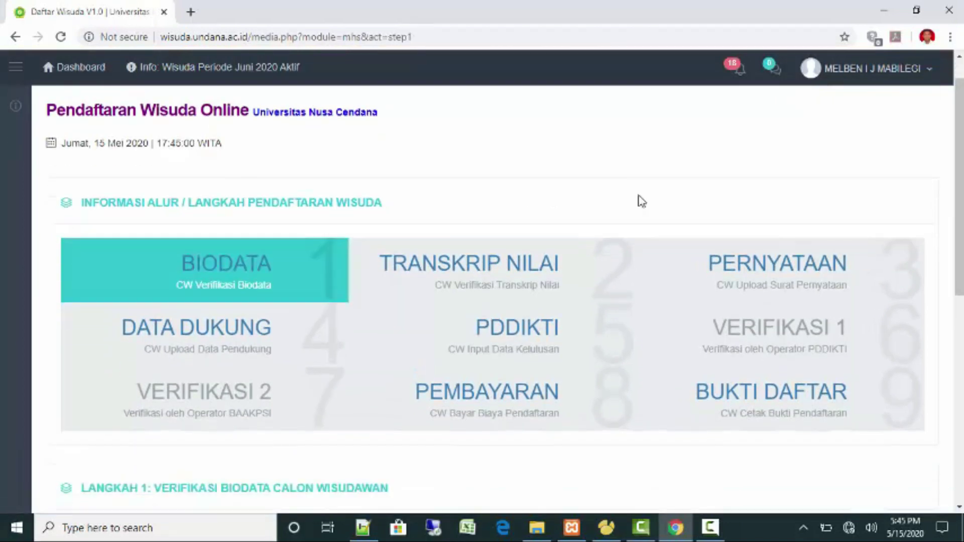
pyautogui.scroll(-5, 641, 201)
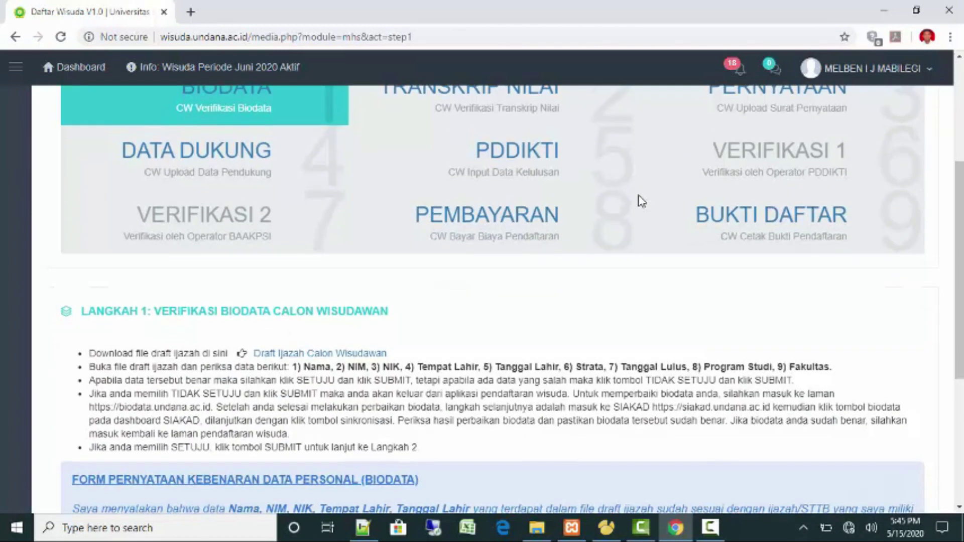
# Read the Langkah 1 instructions and the FORM PERNYATAAN KEBENARAN DATA PERSONAL (BIODATA) statement above the SETUJU and TIDAK SETUJU options.
pyautogui.scroll(-2, 640, 201)
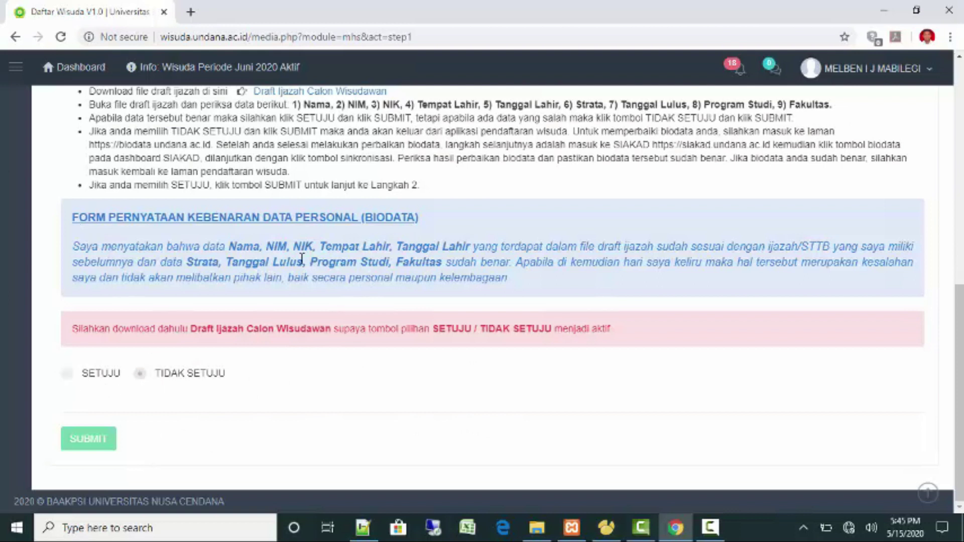
pyautogui.moveTo(73, 217); pyautogui.dragTo(535, 284)
pyautogui.click(401, 281)
pyautogui.scroll(3, 352, 283)
pyautogui.scroll(-2, 352, 284)
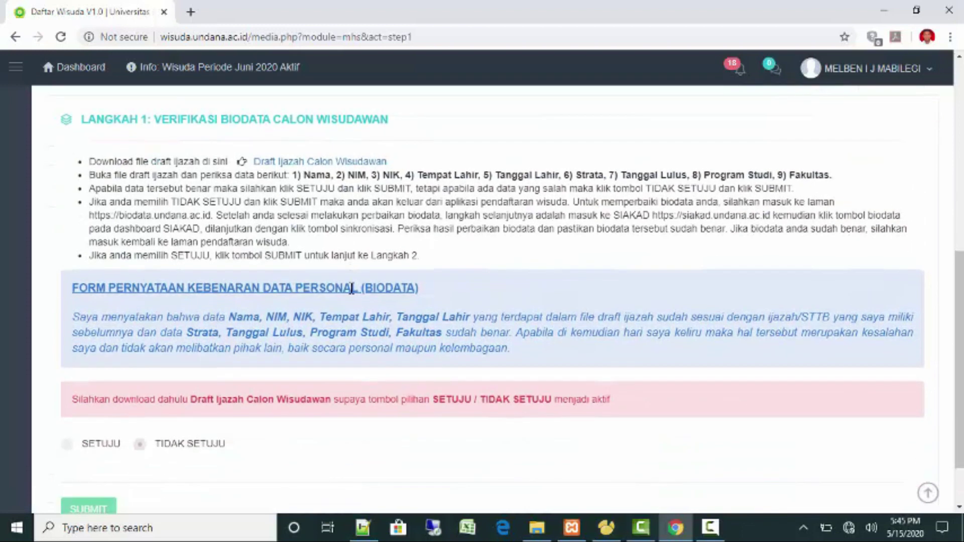
pyautogui.scroll(-2, 365, 307)
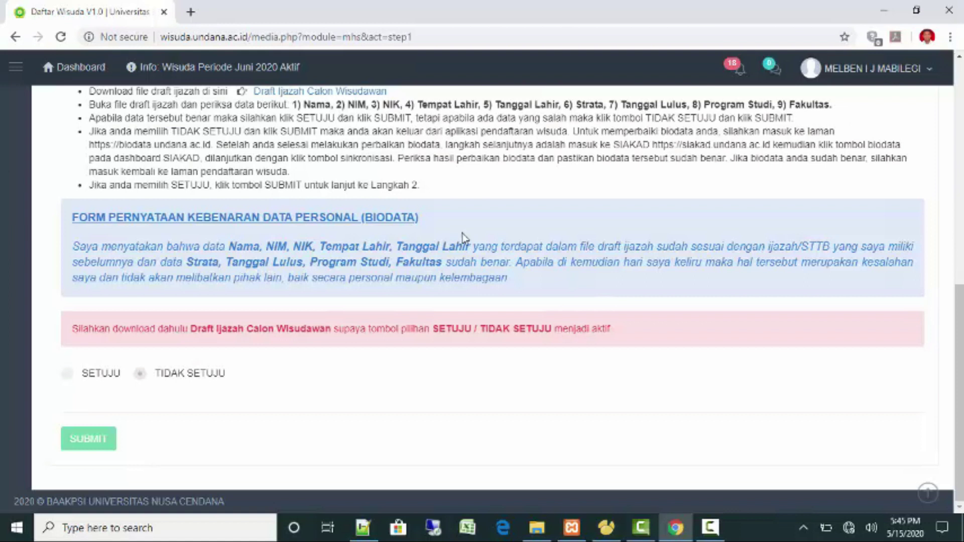
pyautogui.scroll(1, 462, 234)
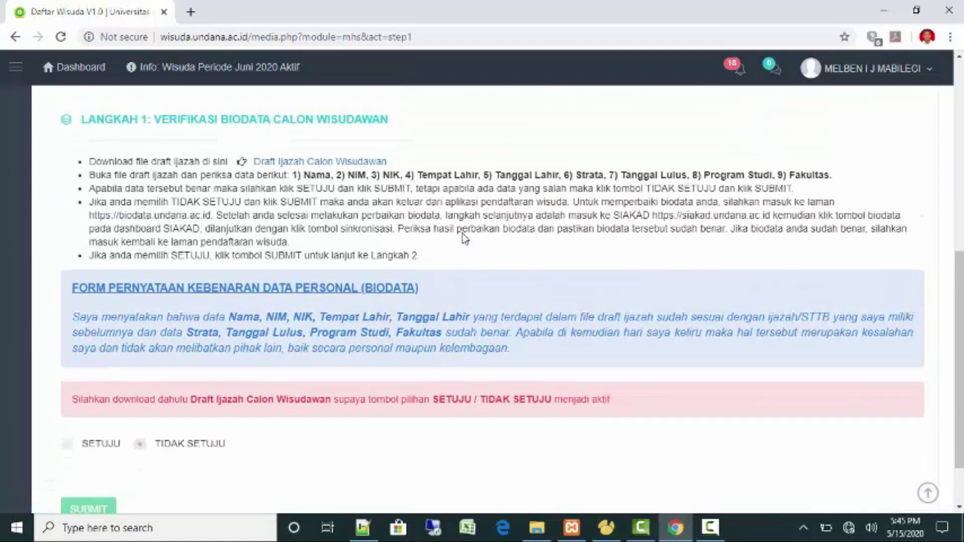
pyautogui.scroll(-1, 462, 233)
pyautogui.scroll(1, 463, 233)
pyautogui.scroll(-1, 463, 233)
pyautogui.scroll(1, 463, 233)
# Download the Draft Ijazah Calon Wisudawan file and return to the Biodata stage page.
pyautogui.click(276, 162)
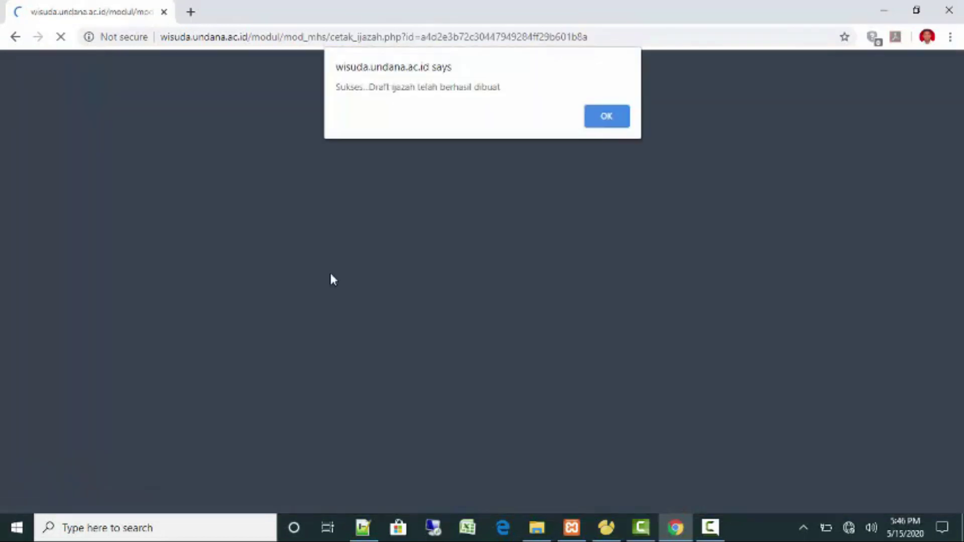
pyautogui.click(608, 121)
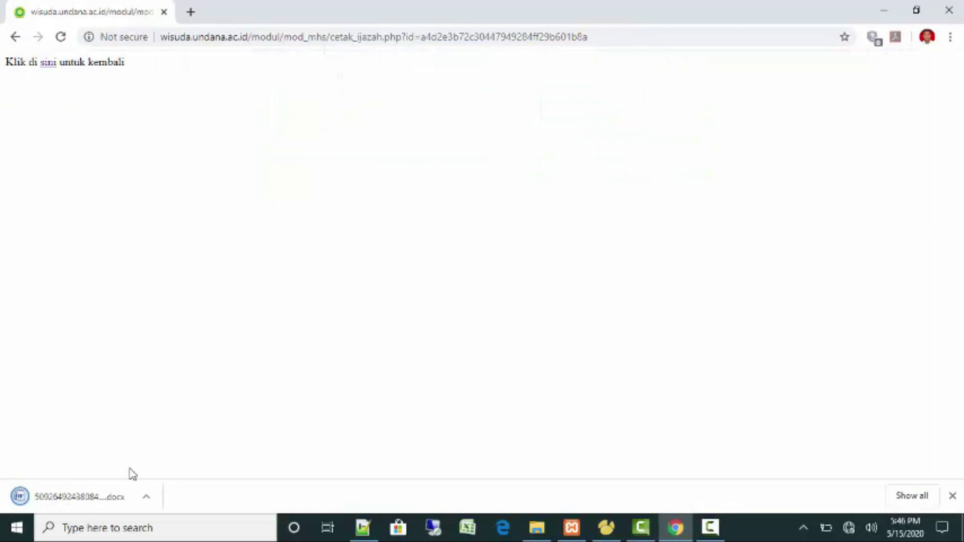
pyautogui.click(47, 70)
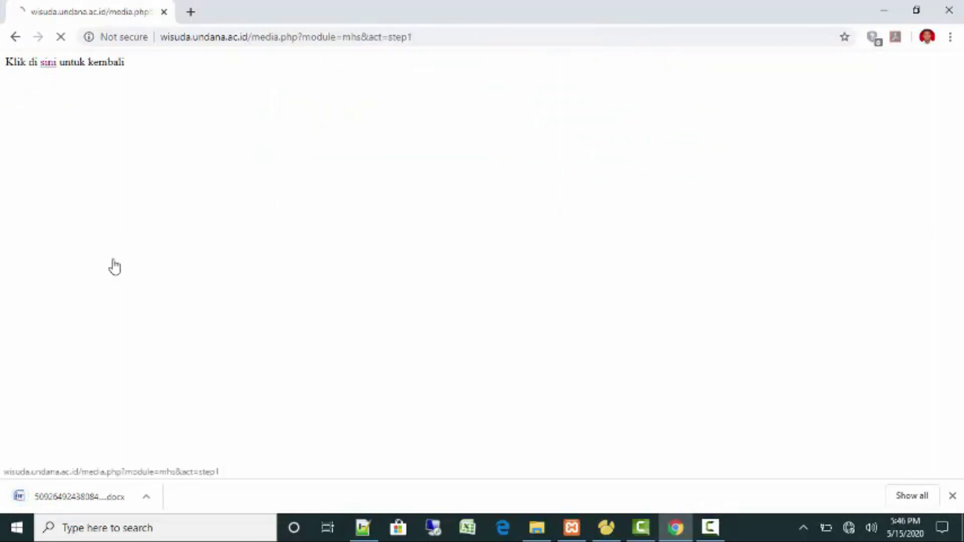
# Open the downloaded draft diploma in Microsoft Word and examine the masked diploma number, degree title and dean fields.
pyautogui.click(86, 499)
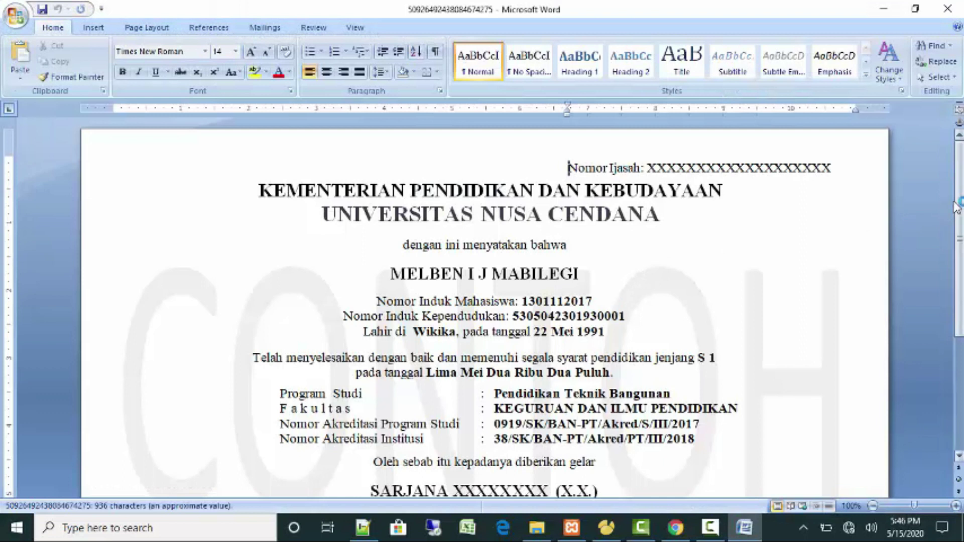
pyautogui.scroll(-6, 440, 304)
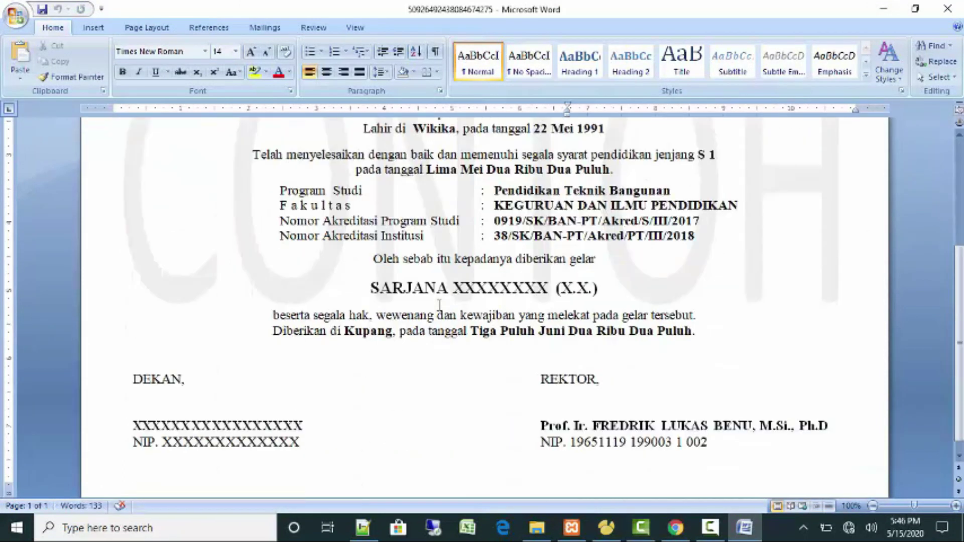
pyautogui.scroll(5, 439, 305)
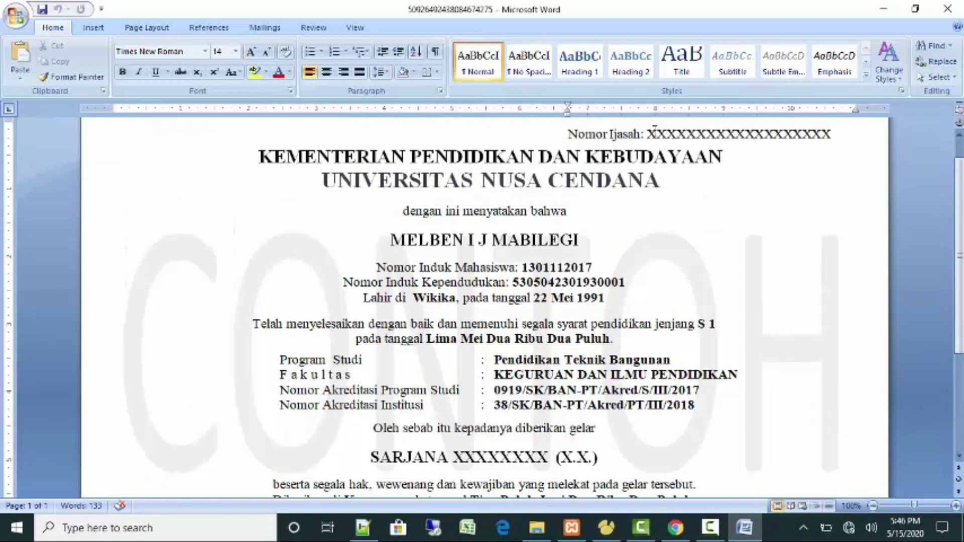
pyautogui.doubleClick(651, 135)
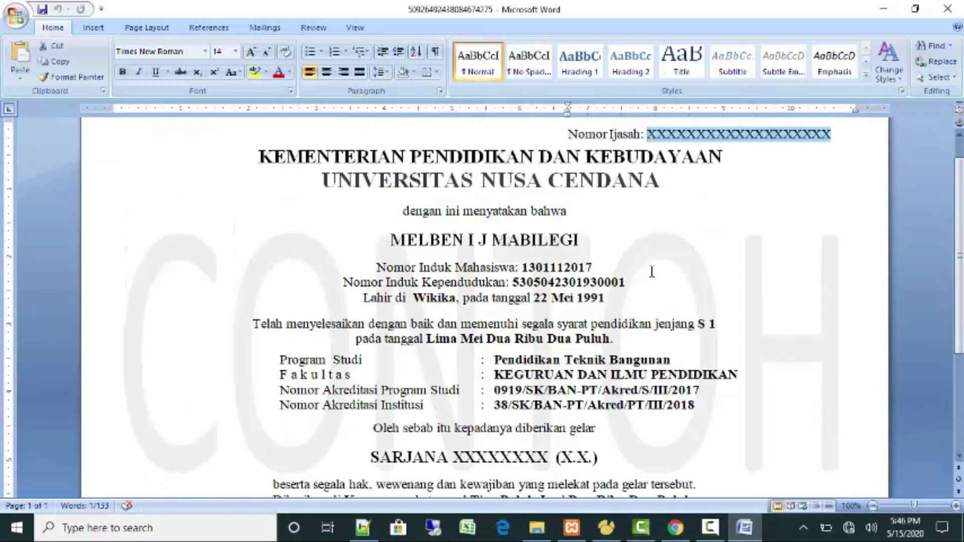
pyautogui.scroll(-2, 628, 287)
pyautogui.moveTo(454, 390); pyautogui.dragTo(512, 389)
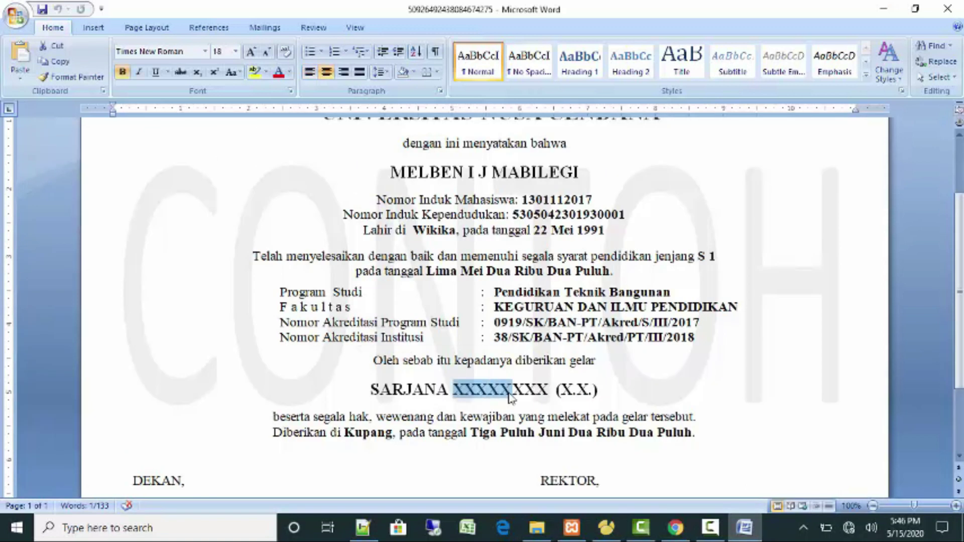
pyautogui.scroll(-3, 452, 392)
pyautogui.click(125, 432)
pyautogui.keyDown('shift'); pyautogui.click(329, 436); pyautogui.keyUp('shift')
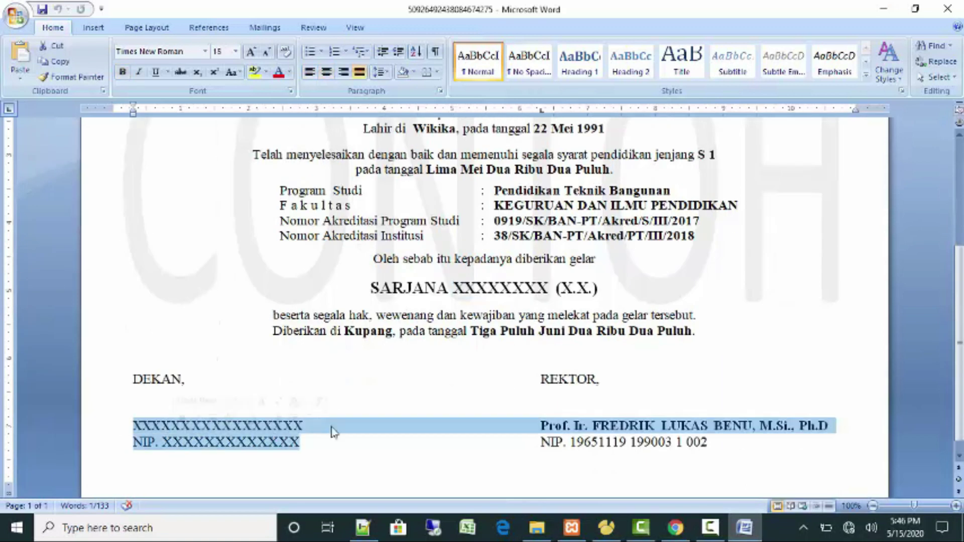
pyautogui.click(414, 316)
pyautogui.scroll(6, 415, 317)
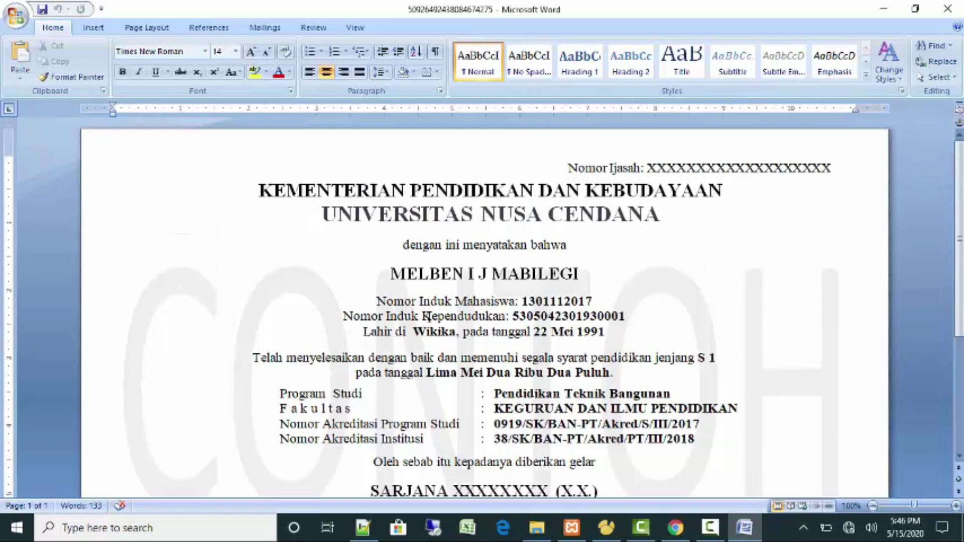
# Check the candidate's name, student number, place of birth and date of birth in the draft diploma.
pyautogui.moveTo(394, 271); pyautogui.dragTo(587, 274)
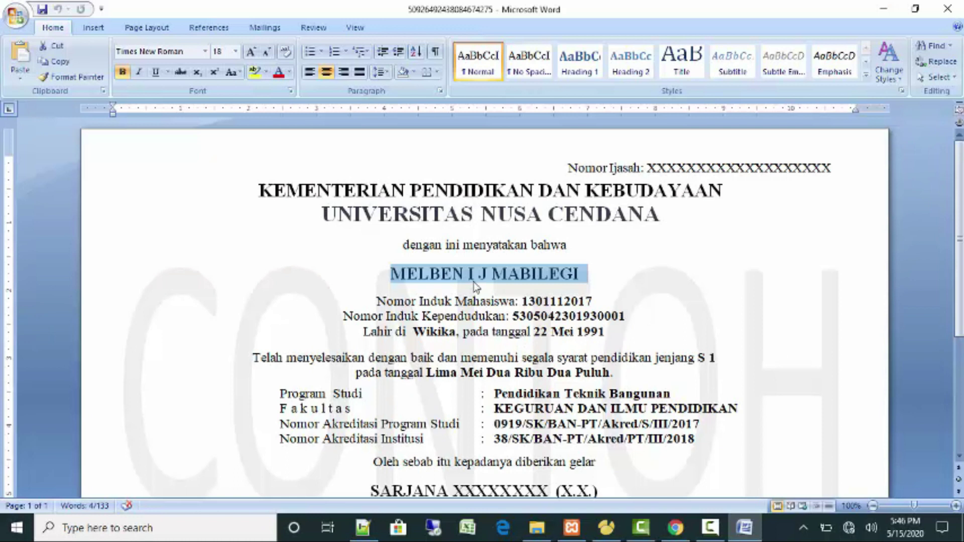
pyautogui.click(524, 301)
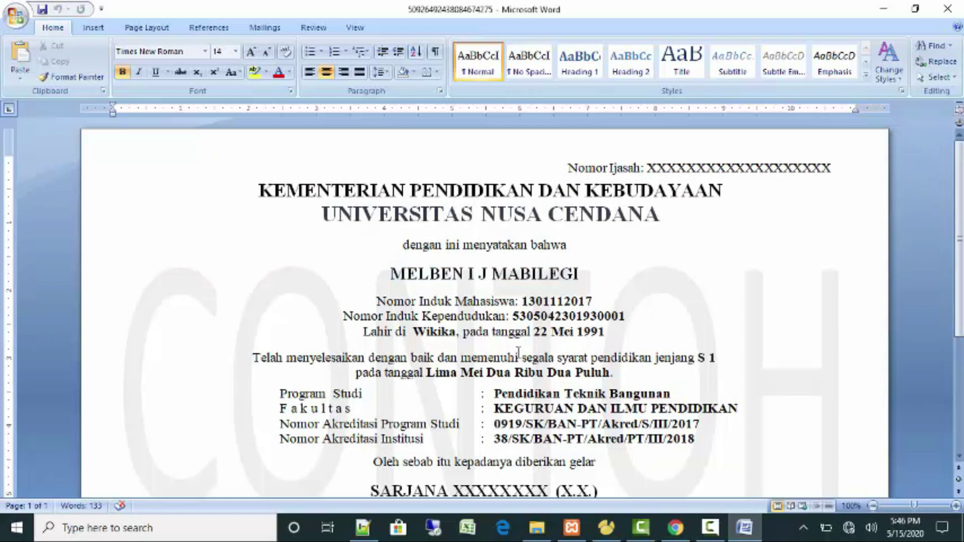
pyautogui.click(431, 334)
pyautogui.click(564, 330)
pyautogui.click(538, 280)
pyautogui.click(539, 332)
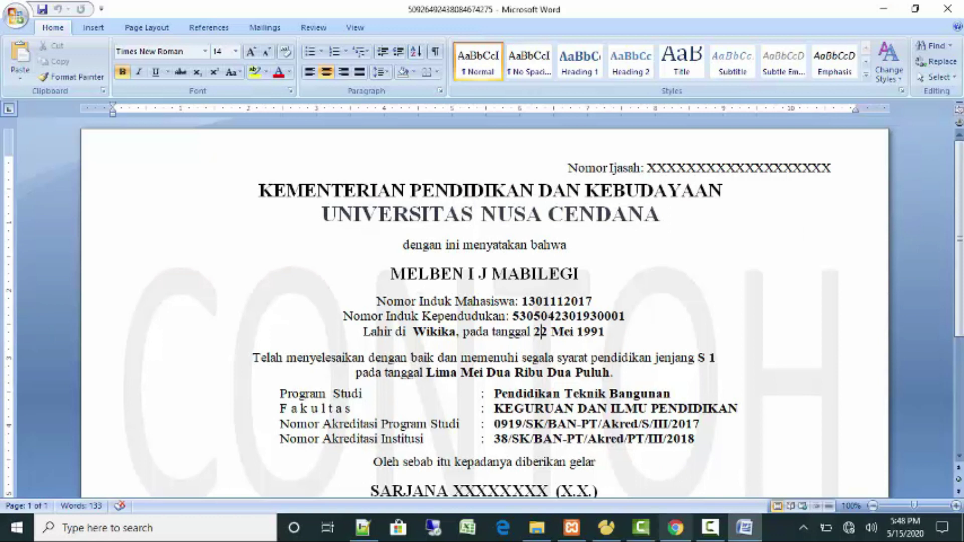
pyautogui.click(709, 528)
pyautogui.click(899, 467)
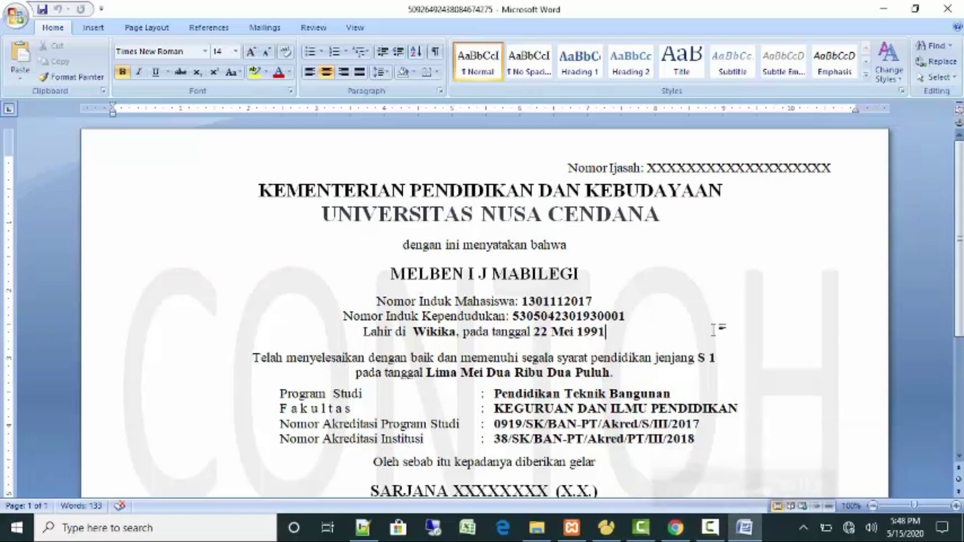
pyautogui.click(670, 327)
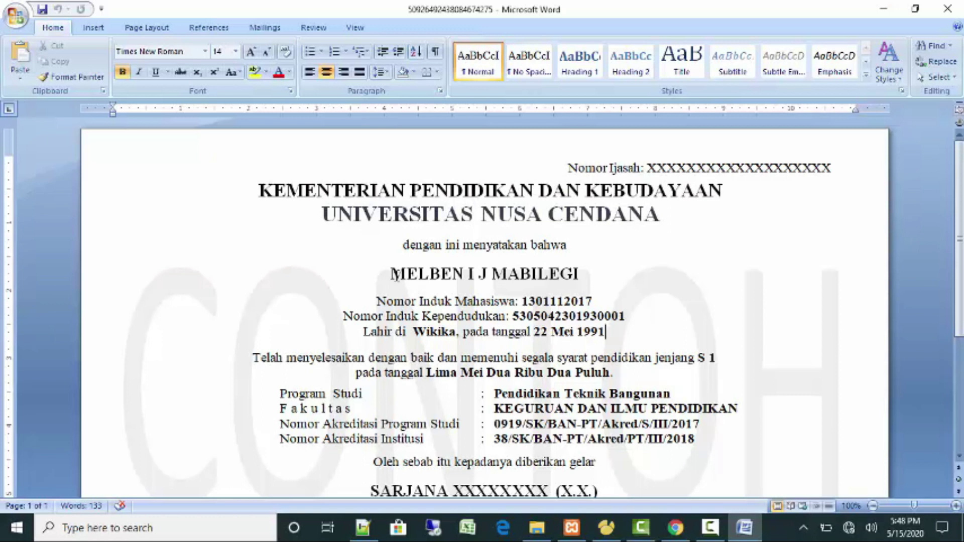
# Recheck the spelling of the candidate's name and the Nomor Induk Kependudukan in the draft diploma.
pyautogui.moveTo(392, 275); pyautogui.dragTo(589, 303)
pyautogui.hotkey('ctrl', 'c')
pyautogui.moveTo(513, 317); pyautogui.dragTo(610, 330)
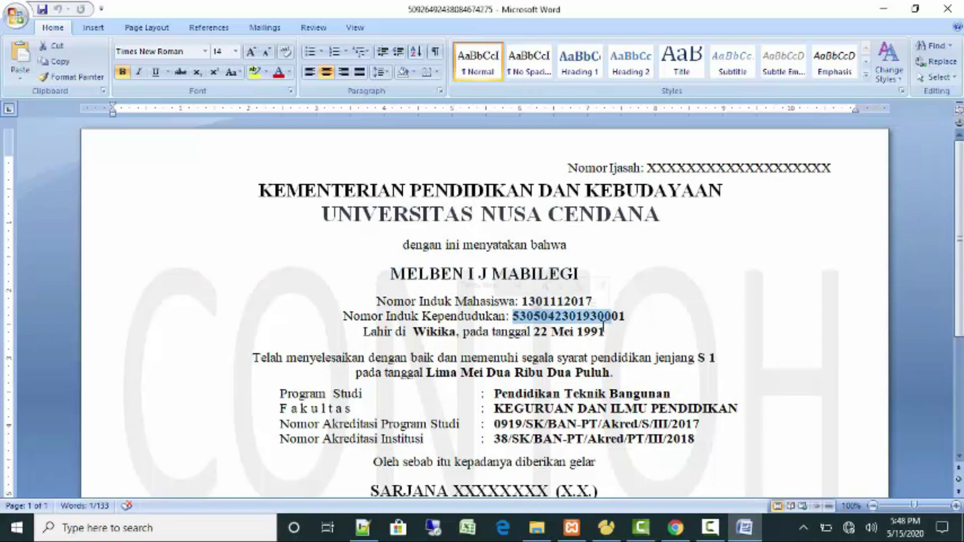
pyautogui.click(572, 340)
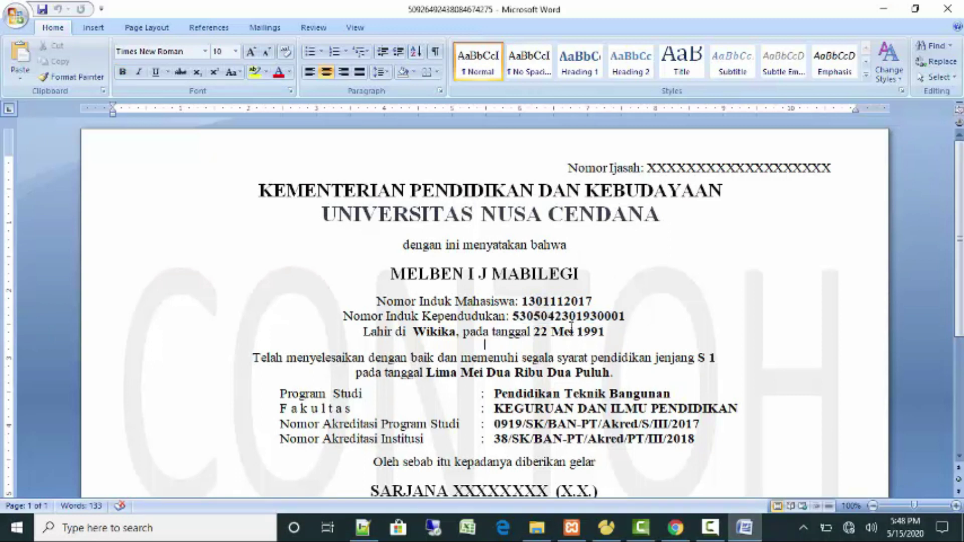
pyautogui.moveTo(395, 274); pyautogui.dragTo(587, 274)
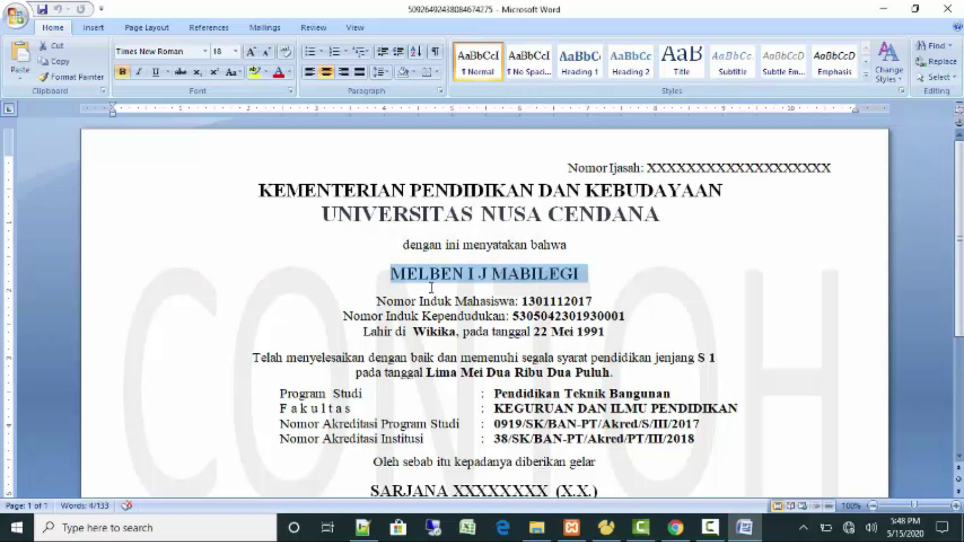
pyautogui.click(412, 275)
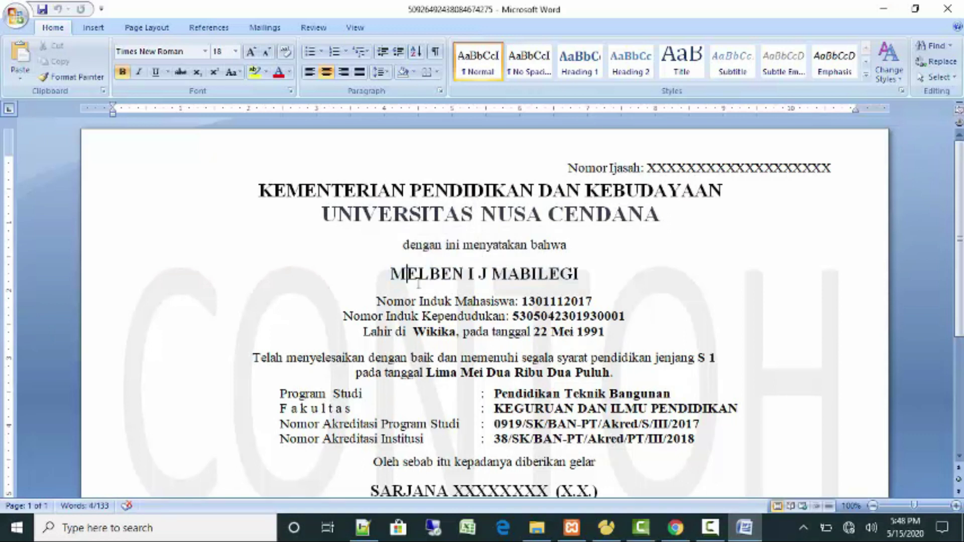
pyautogui.click(431, 277)
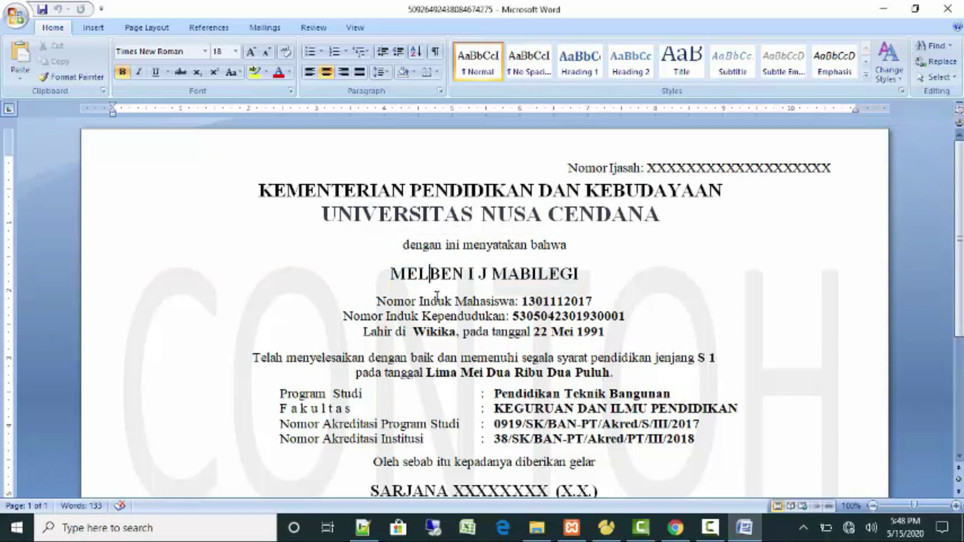
pyautogui.click(460, 277)
pyautogui.click(554, 317)
# Examine the Nomor Akreditasi Program Studi line in the draft diploma.
pyautogui.scroll(-3, 525, 442)
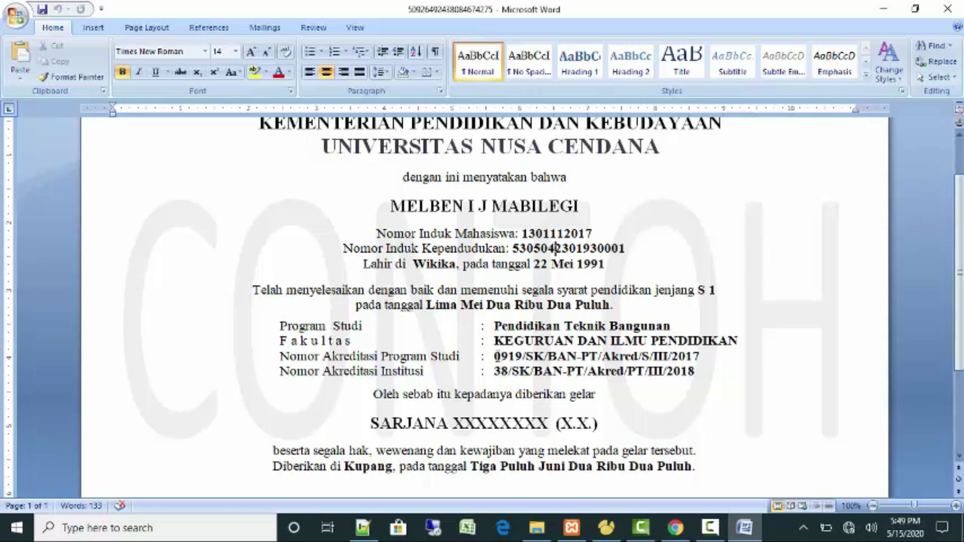
pyautogui.moveTo(494, 356); pyautogui.dragTo(700, 357)
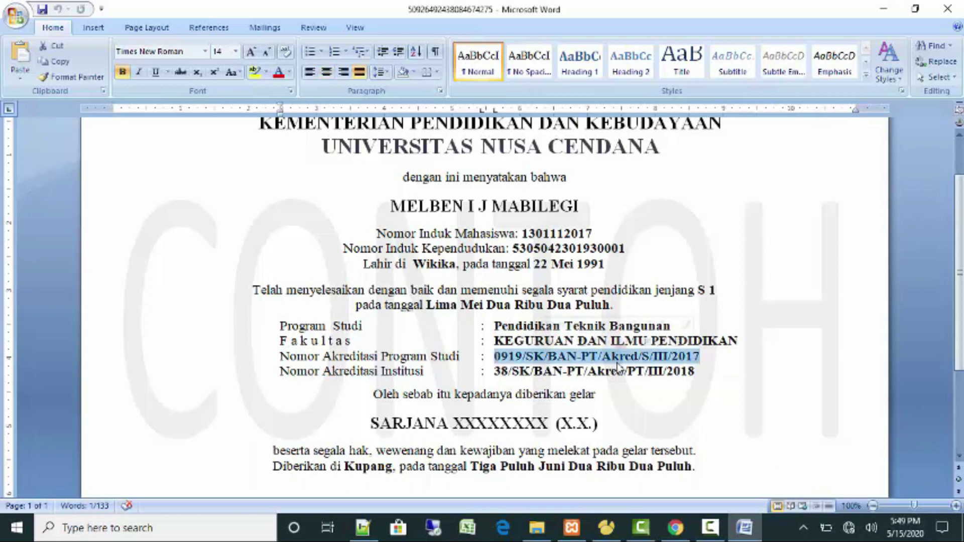
pyautogui.click(449, 291)
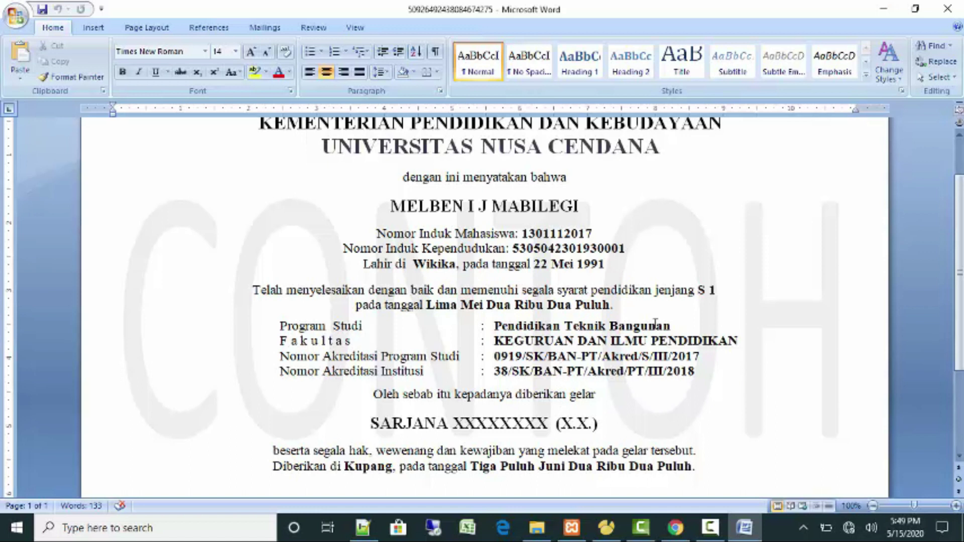
# Close the draft diploma and log out of the graduation registration account in the browser.
pyautogui.click(947, 8)
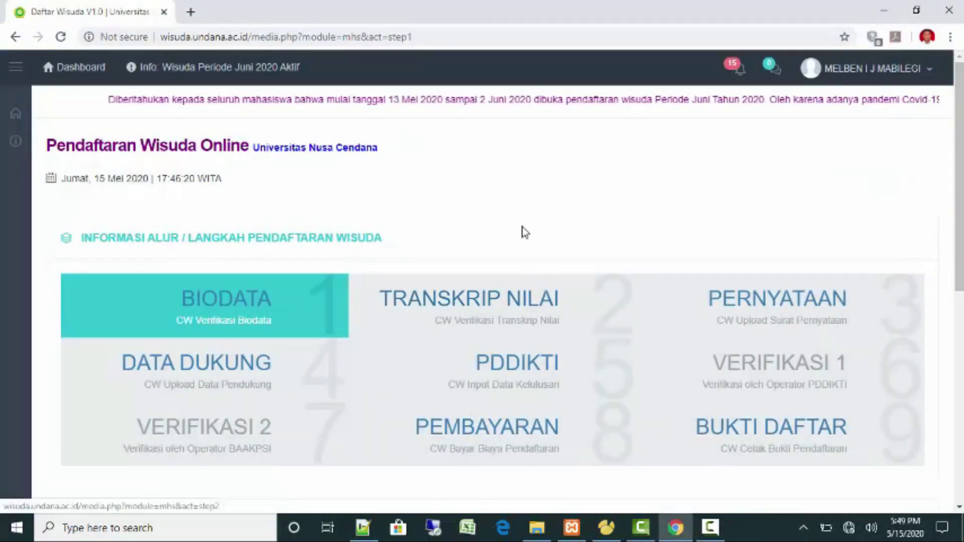
pyautogui.click(914, 71)
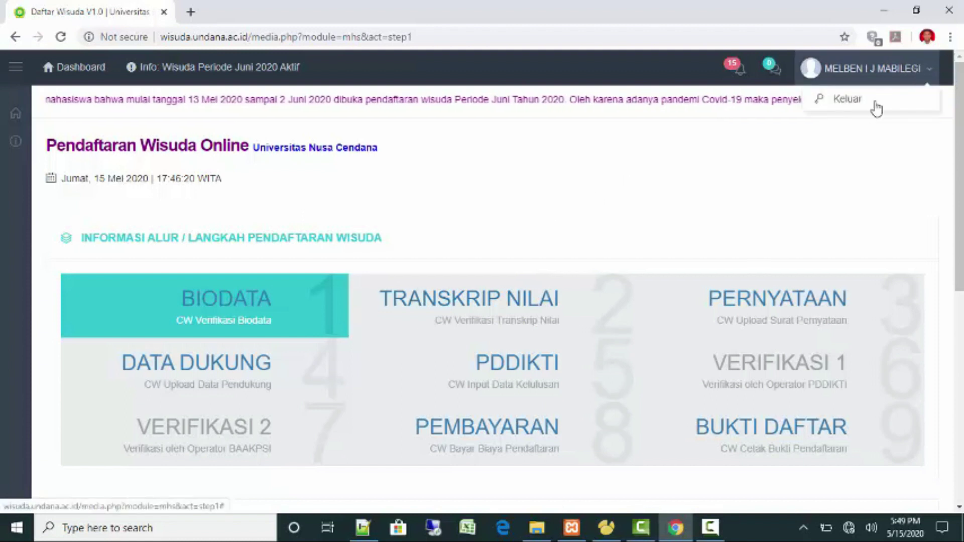
pyautogui.click(870, 103)
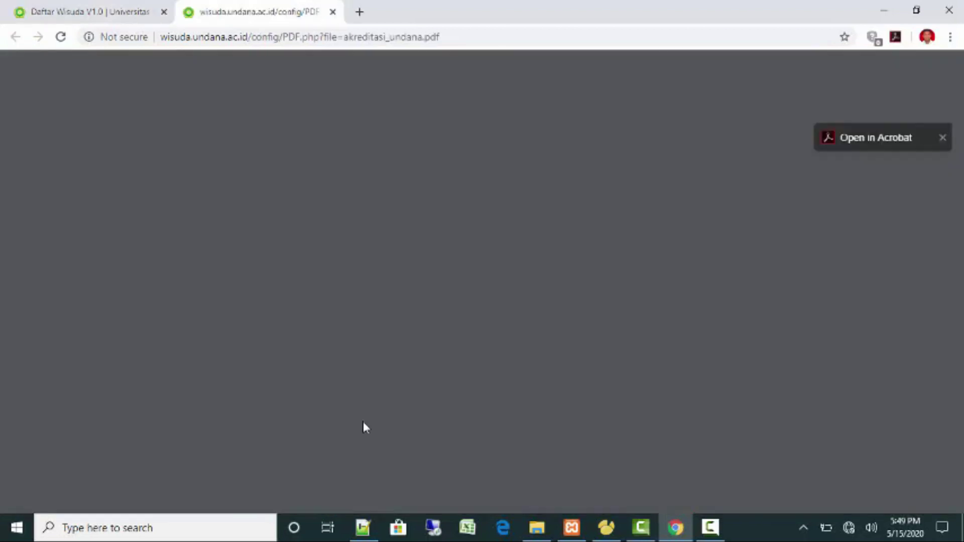
# Review the study programmes' accreditation decree numbers in the SK Akreditasi Program Studi PDF and close it.
pyautogui.scroll(-3, 487, 285)
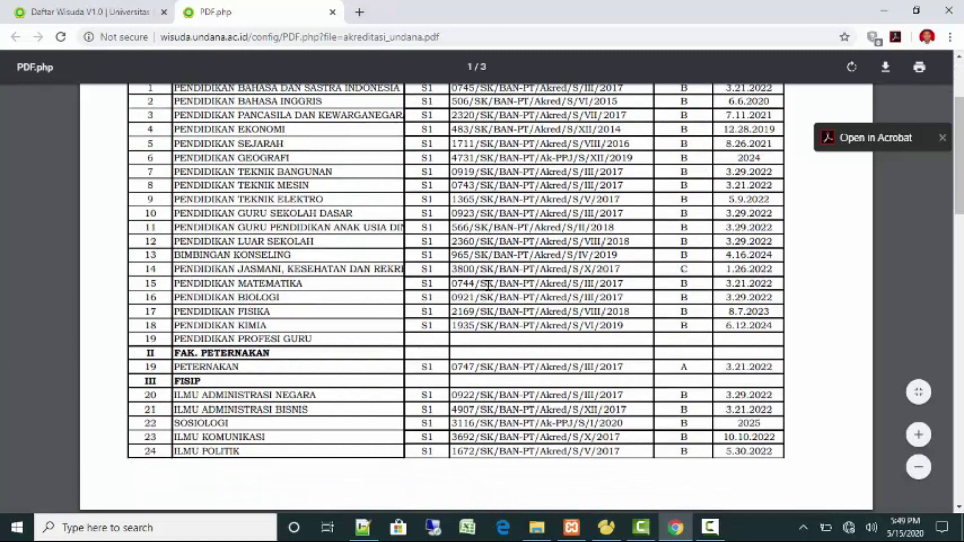
pyautogui.scroll(1, 487, 284)
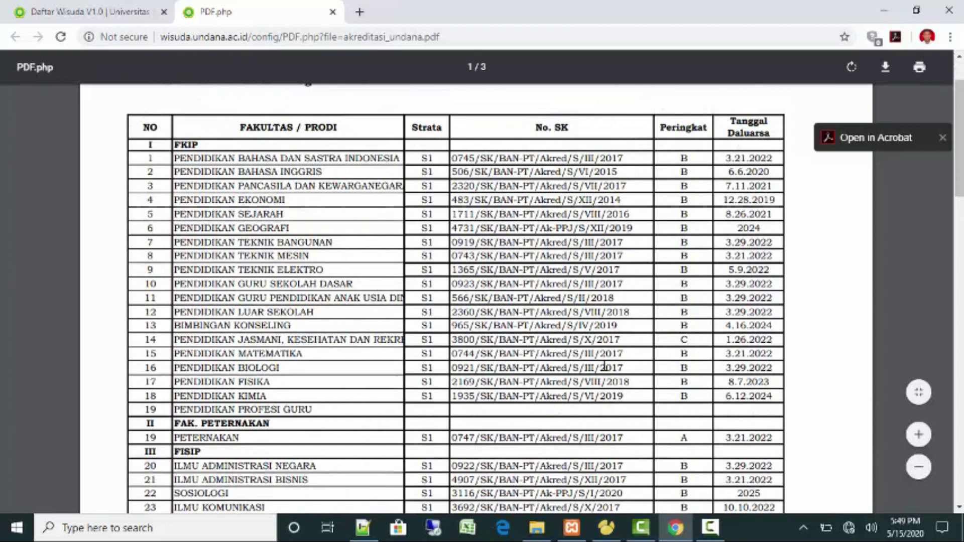
pyautogui.click(335, 12)
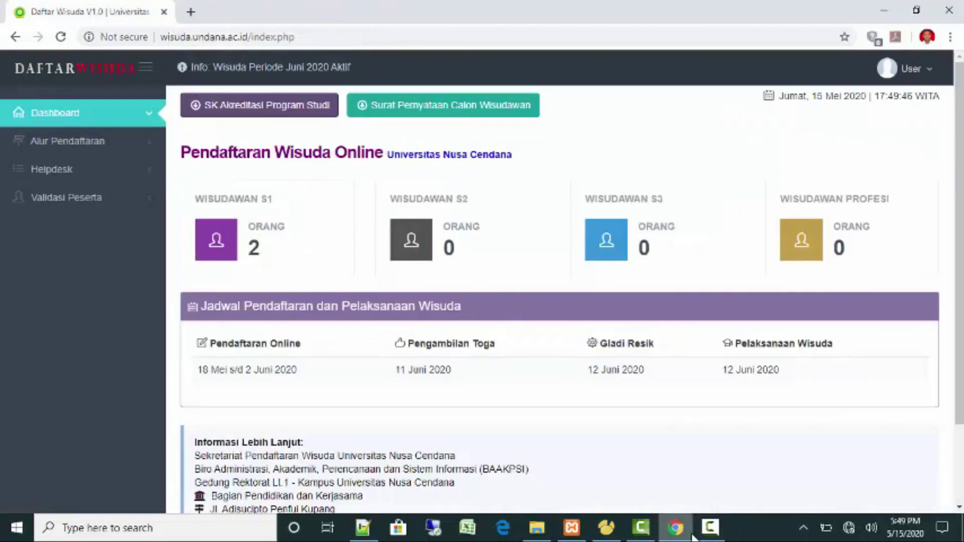
pyautogui.click(710, 527)
pyautogui.click(894, 480)
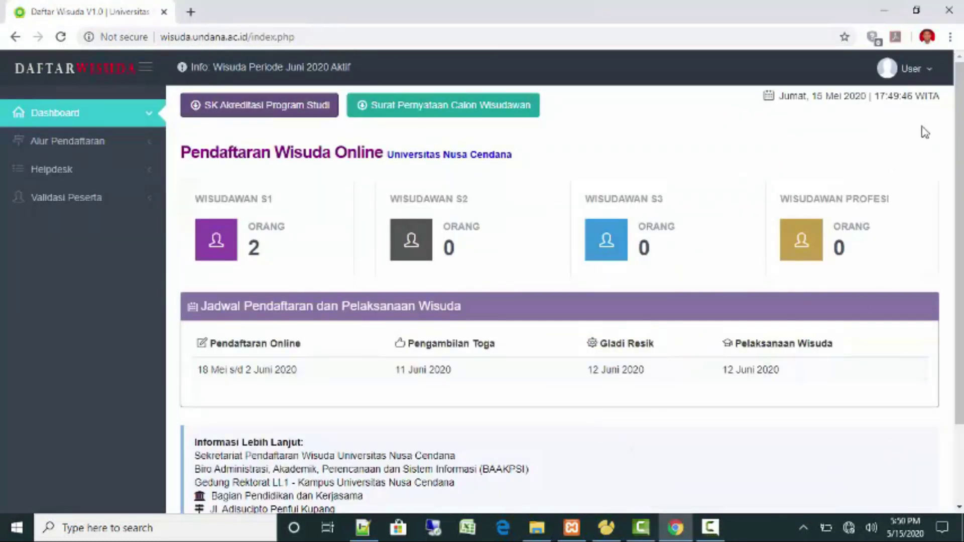
# Open the account login page from the graduation registration dashboard.
pyautogui.click(913, 69)
pyautogui.click(897, 101)
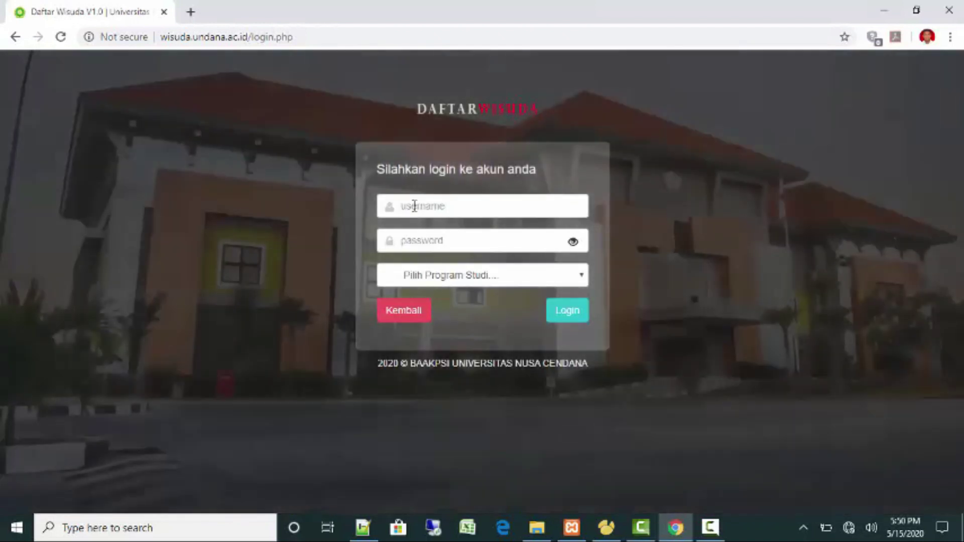
# Log in to the graduation registration account with the student's username and password, choosing the S1-Pendidikan Teknik Bangunan study programme.
pyautogui.rightClick(413, 206)
pyautogui.click(487, 318)
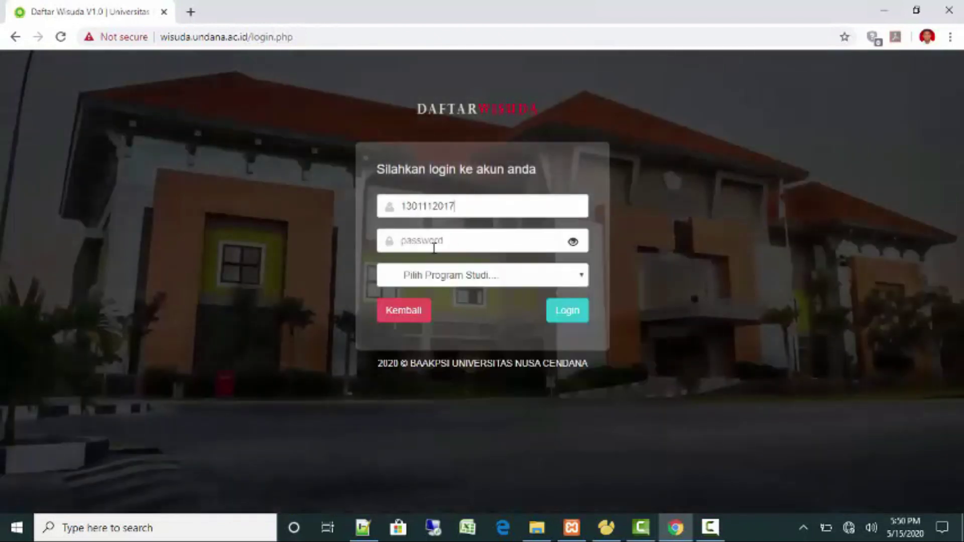
pyautogui.click(435, 241)
pyautogui.rightClick(432, 241)
pyautogui.click(471, 379)
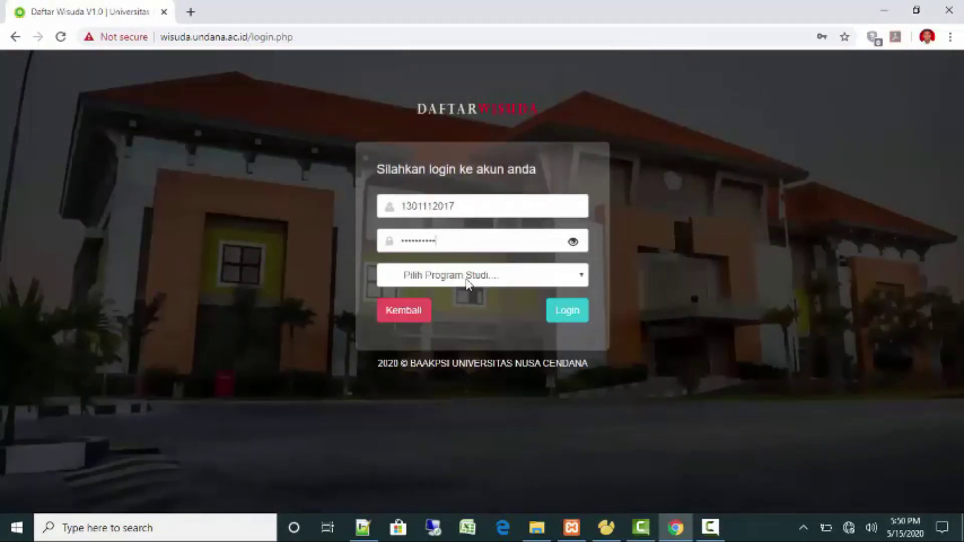
pyautogui.click(471, 277)
pyautogui.click(529, 183)
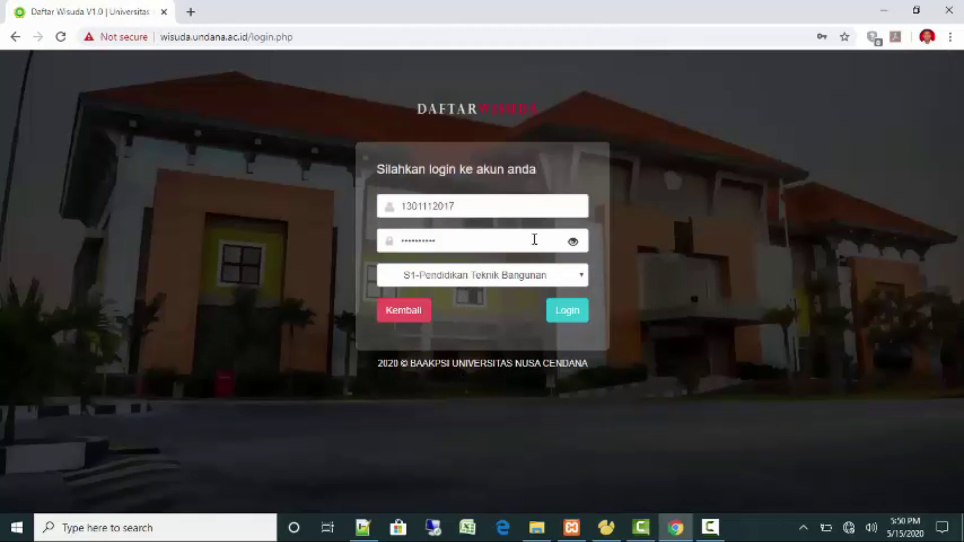
pyautogui.click(563, 312)
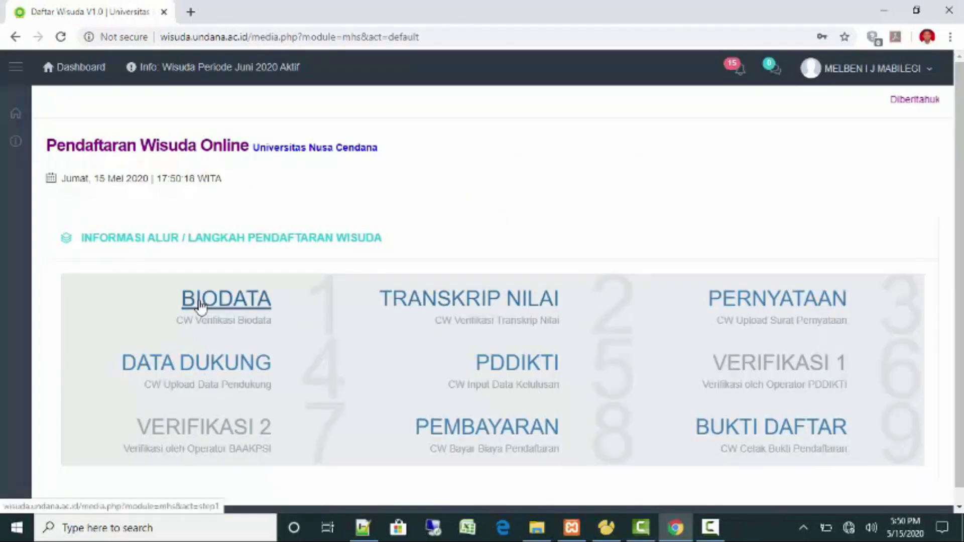
# Open the BIODATA verification step and switch the statement choice to SETUJU and back to TIDAK SETUJU.
pyautogui.click(188, 297)
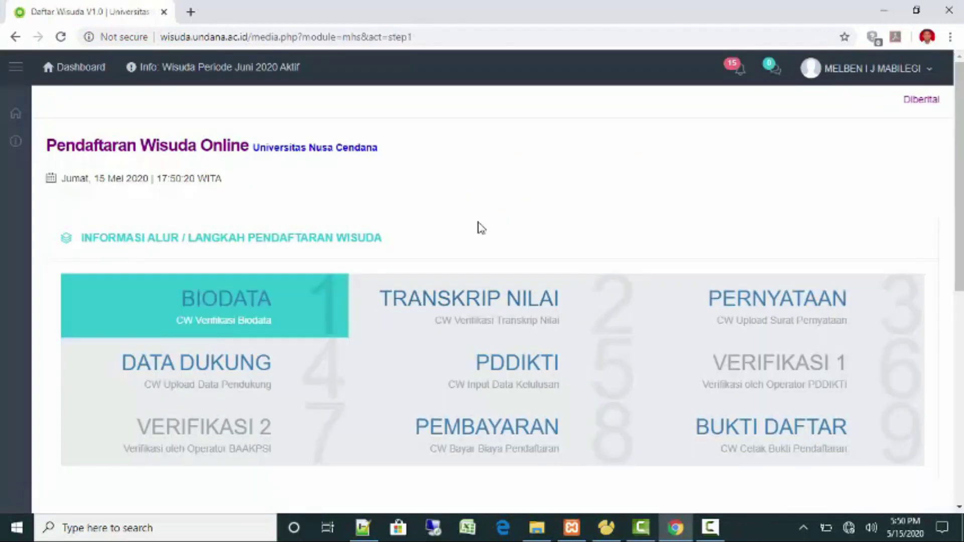
pyautogui.scroll(-7, 478, 228)
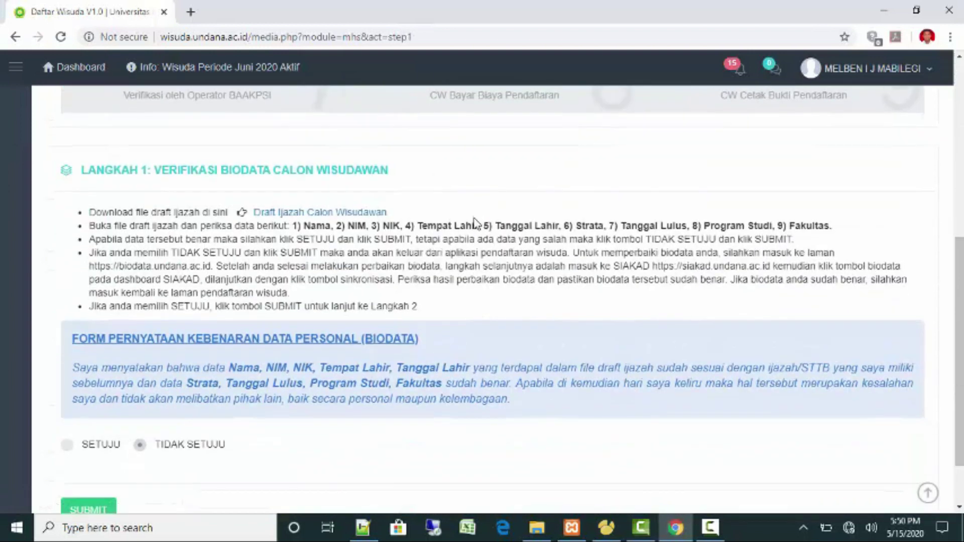
pyautogui.scroll(-2, 474, 225)
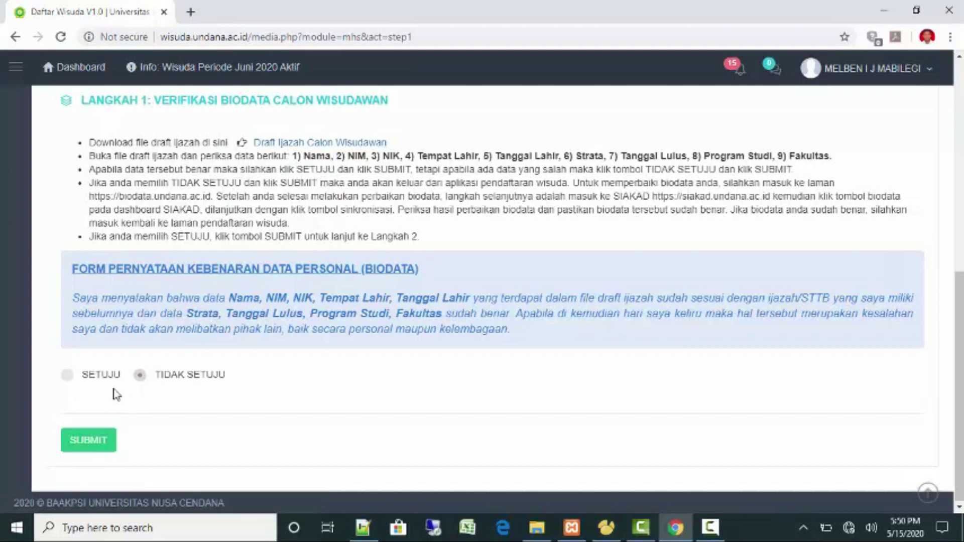
pyautogui.click(66, 375)
pyautogui.click(140, 375)
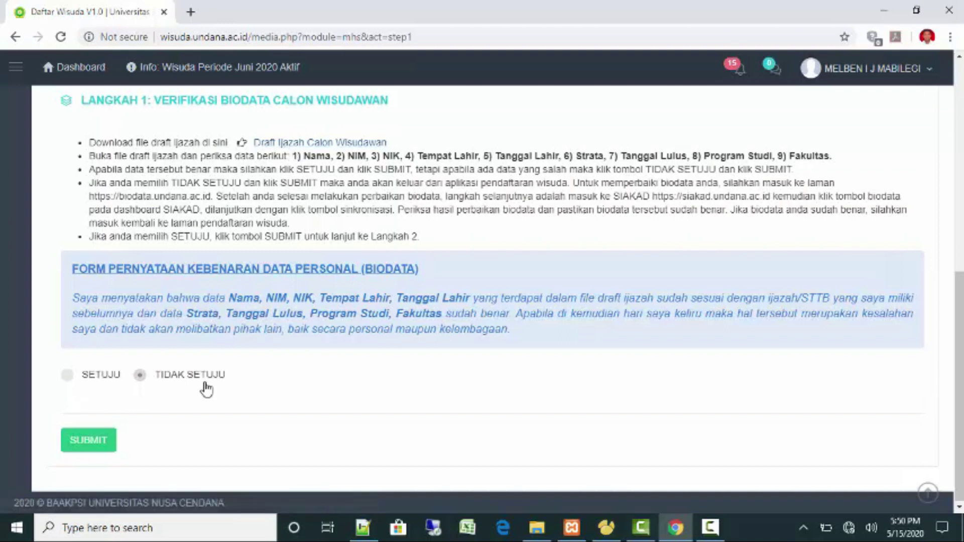
# View the Biodata entry in the error notifications and close its details.
pyautogui.click(736, 77)
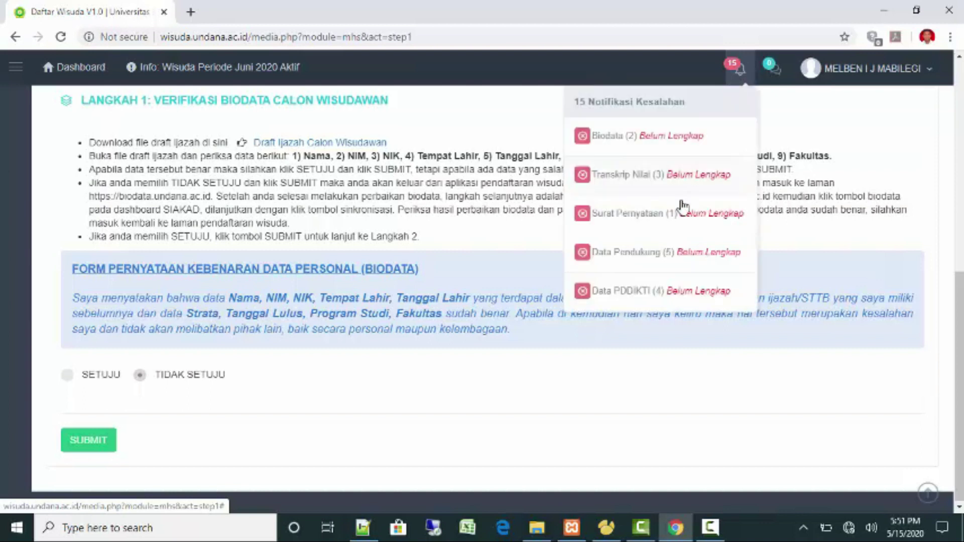
pyautogui.click(659, 140)
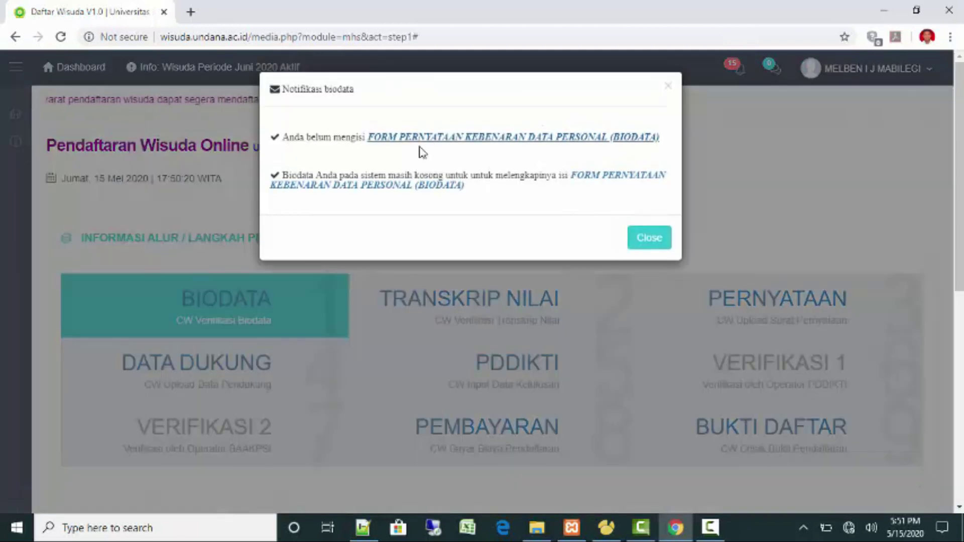
pyautogui.click(649, 239)
pyautogui.scroll(-2, 636, 180)
pyautogui.scroll(2, 636, 179)
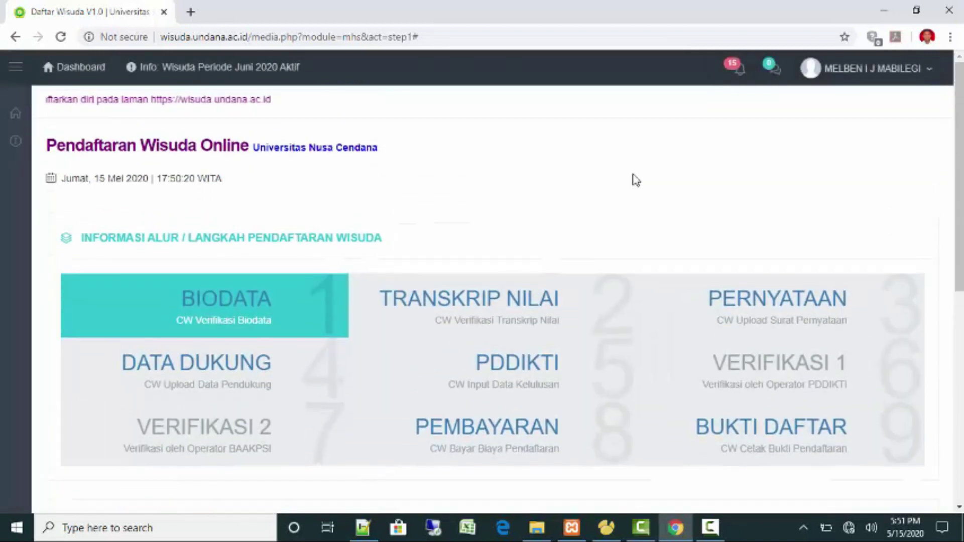
# Select SETUJU for the biodata correctness statement and submit the form to continue to step 2.
pyautogui.scroll(-7, 710, 155)
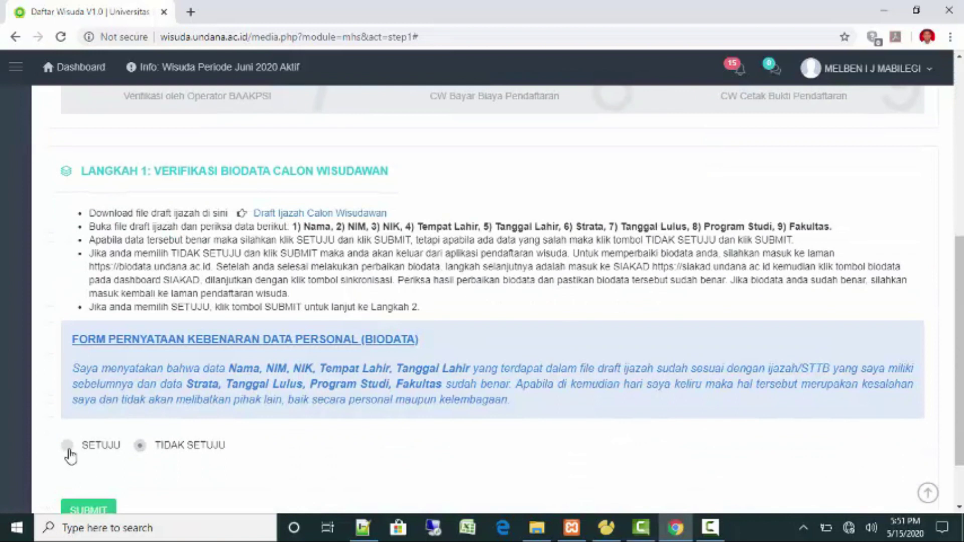
pyautogui.click(69, 449)
pyautogui.scroll(-2, 205, 462)
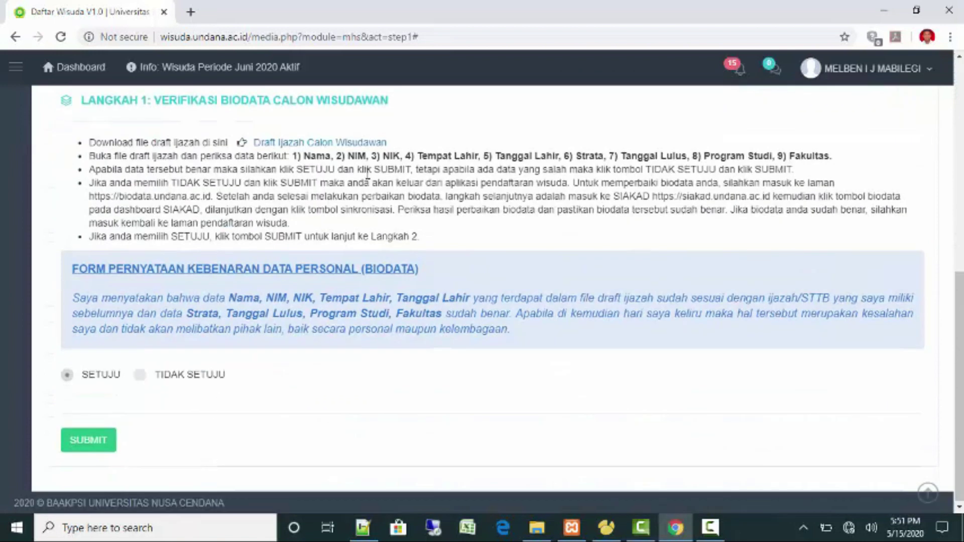
pyautogui.click(86, 442)
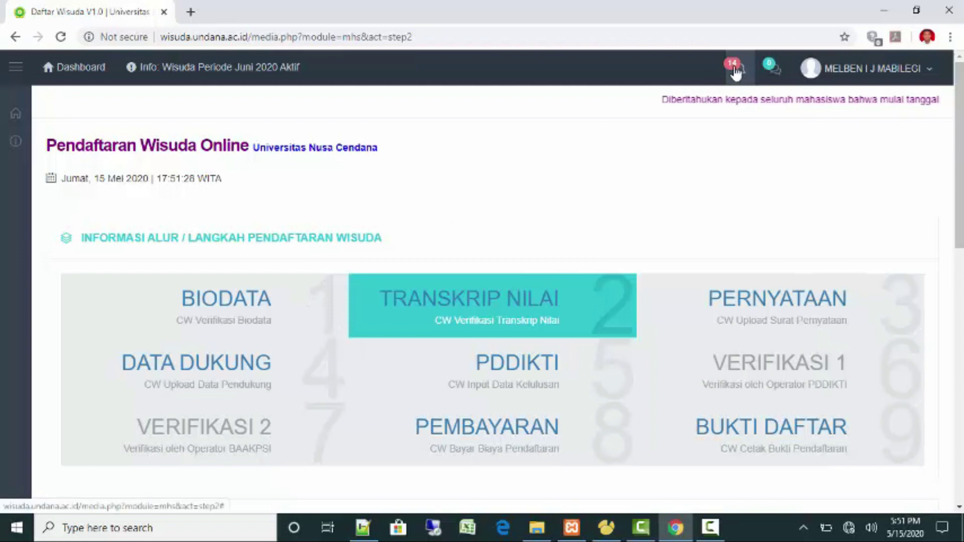
# Examine the lecture activity recap, transcript verification instructions and statement form in the TRANSKRIP NILAI step.
pyautogui.scroll(-2, 664, 176)
pyautogui.scroll(-3, 664, 175)
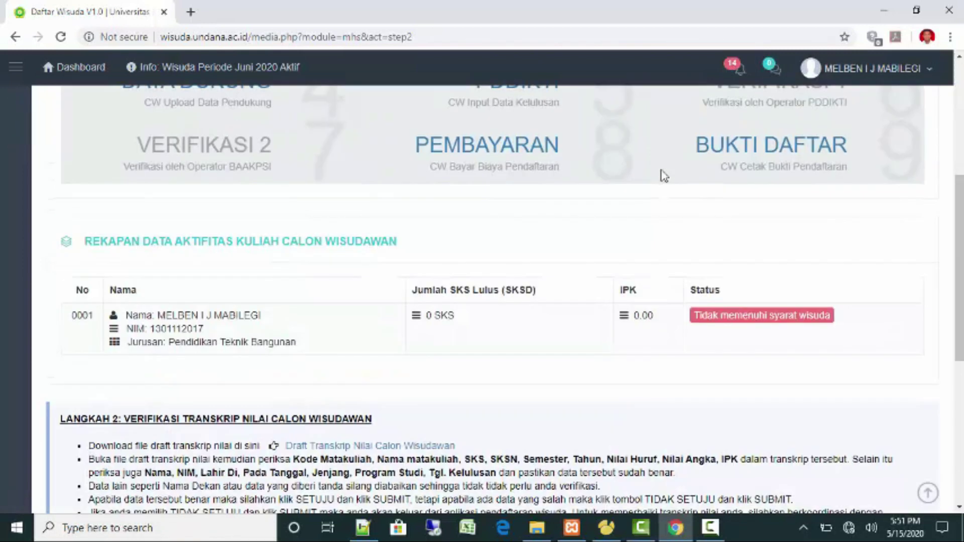
pyautogui.scroll(1, 664, 176)
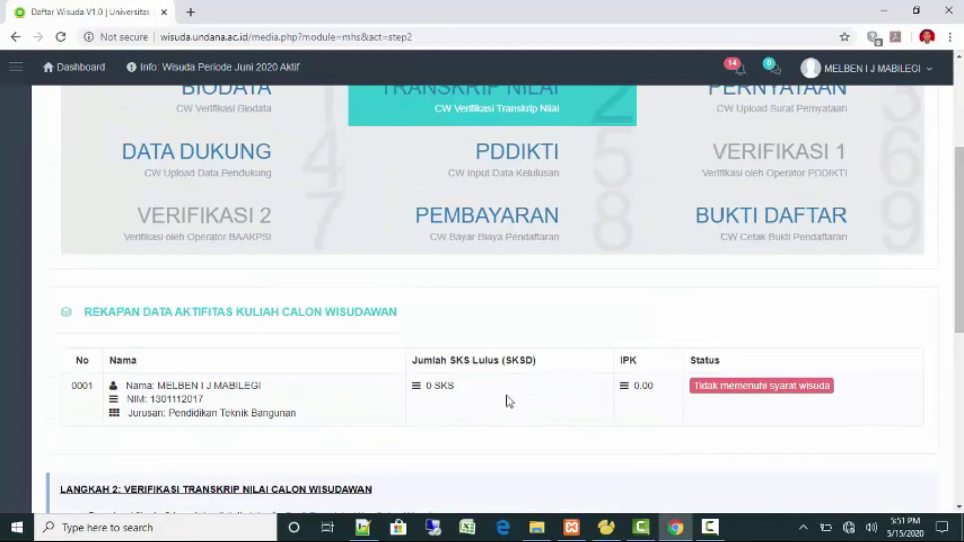
pyautogui.scroll(-2, 559, 400)
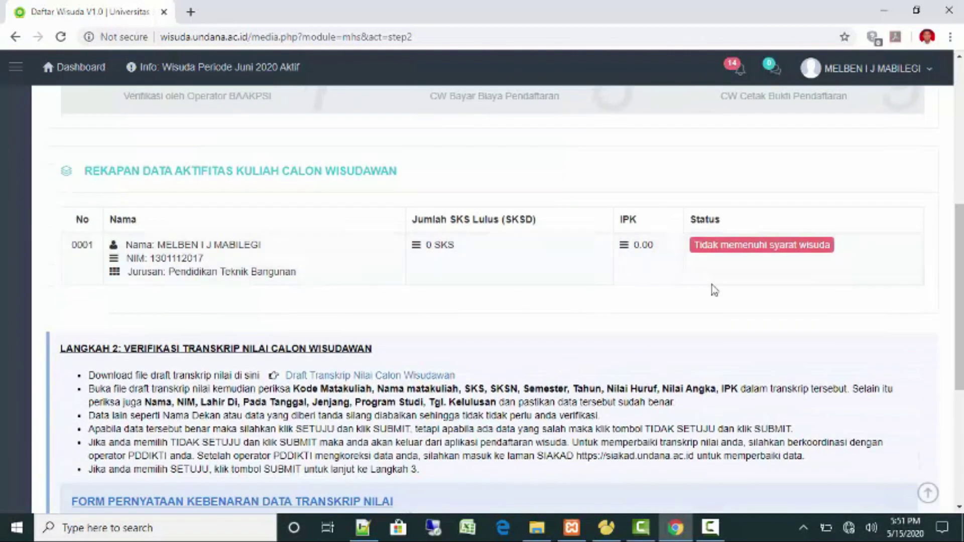
pyautogui.scroll(-2, 465, 324)
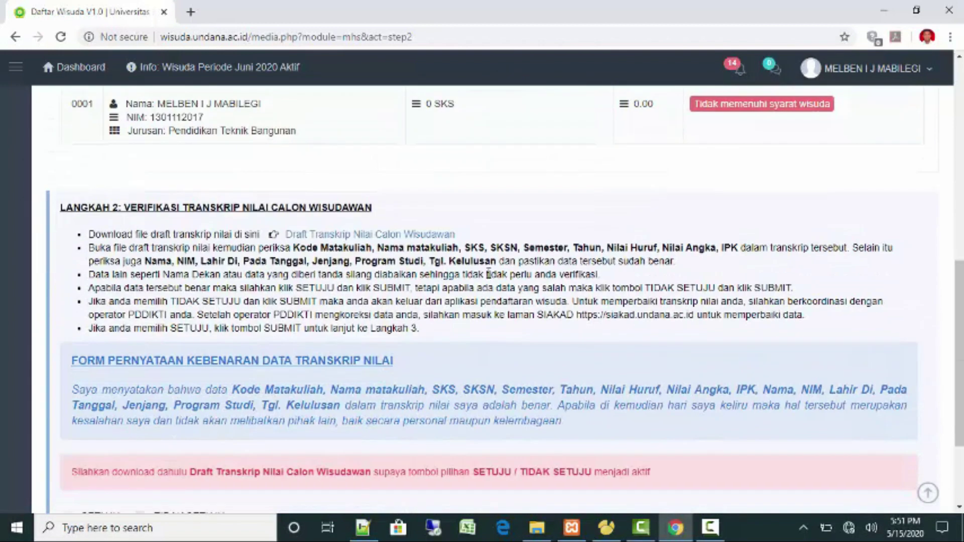
pyautogui.scroll(1, 486, 281)
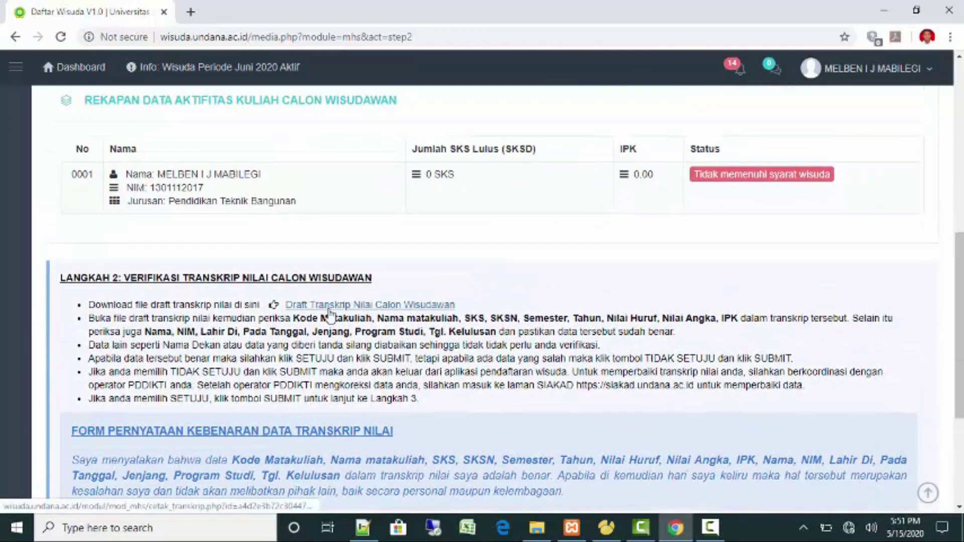
pyautogui.scroll(-3, 457, 306)
pyautogui.scroll(2, 449, 294)
pyautogui.scroll(-3, 448, 290)
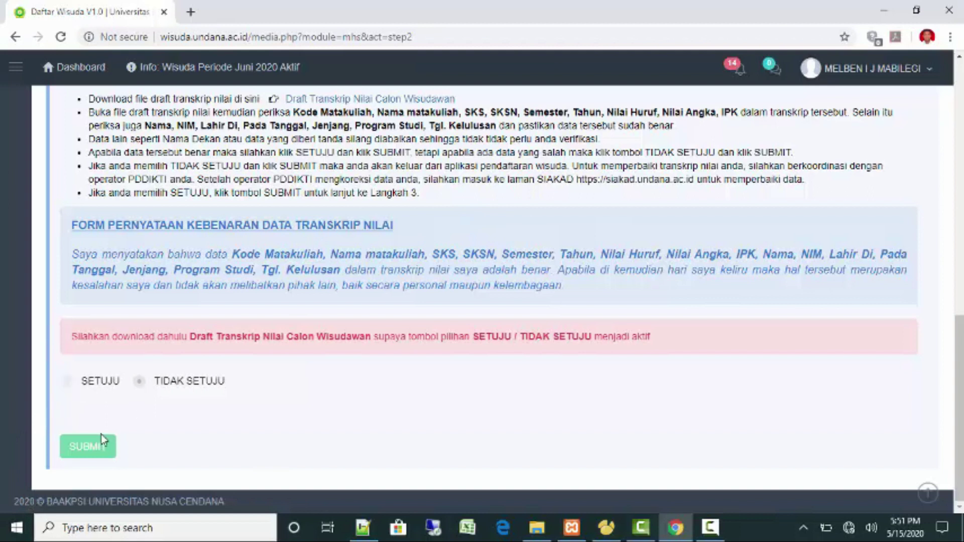
pyautogui.scroll(2, 550, 139)
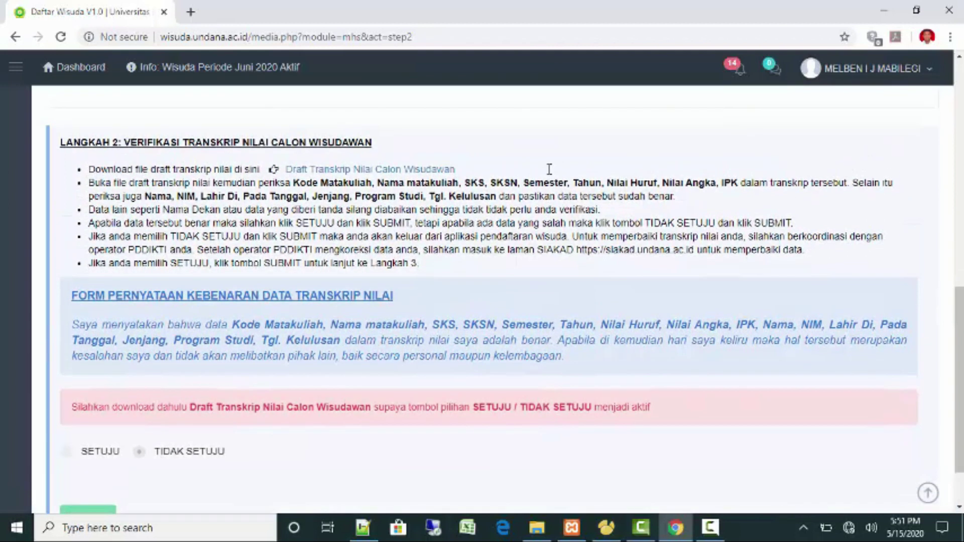
# Download the Draft Transkrip Nilai Calon Wisudawan file, return to the registration page and open the downloaded spreadsheet in Excel.
pyautogui.click(359, 171)
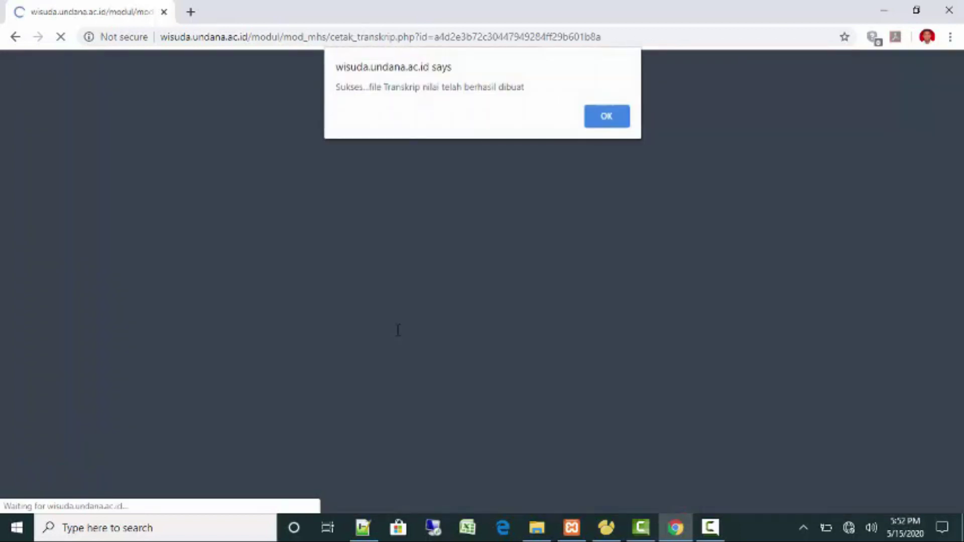
pyautogui.click(607, 117)
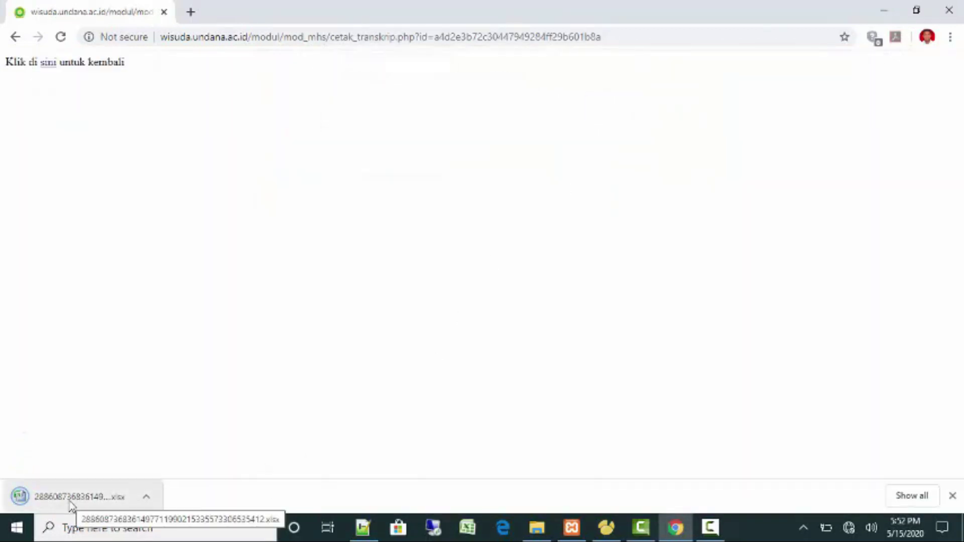
pyautogui.click(47, 64)
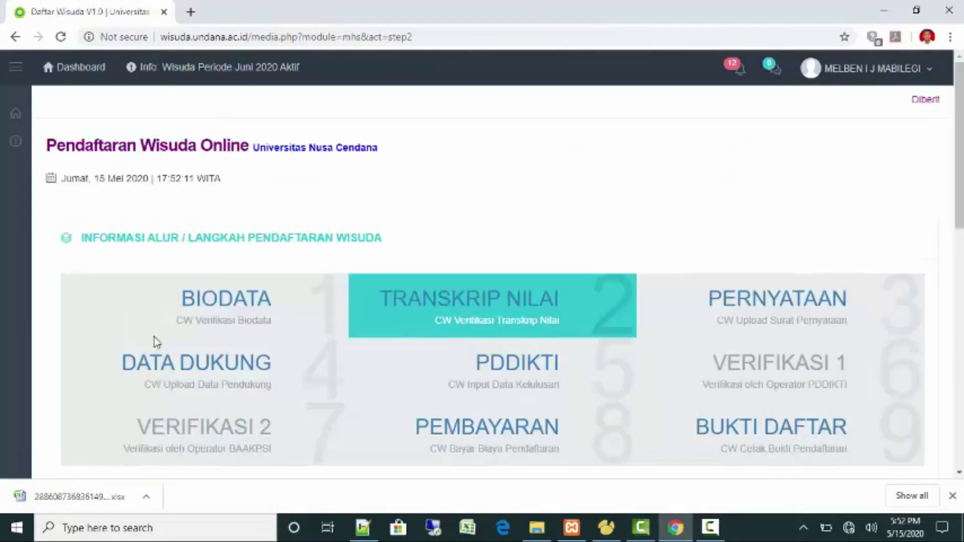
pyautogui.scroll(-4, 320, 369)
pyautogui.click(71, 497)
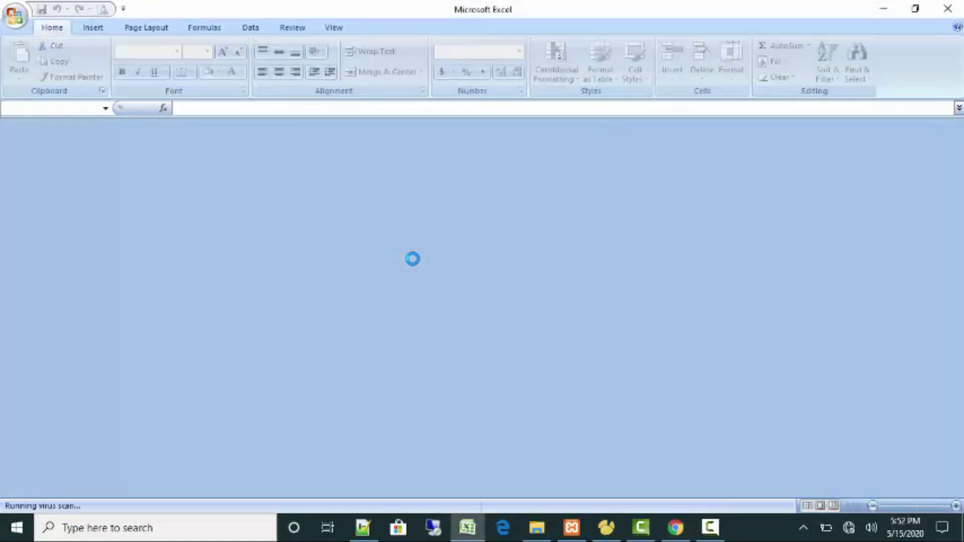
# Review the student details, course grades, credit totals and IPK in the draft transcript, and try to close the workbook.
pyautogui.scroll(-1, 453, 281)
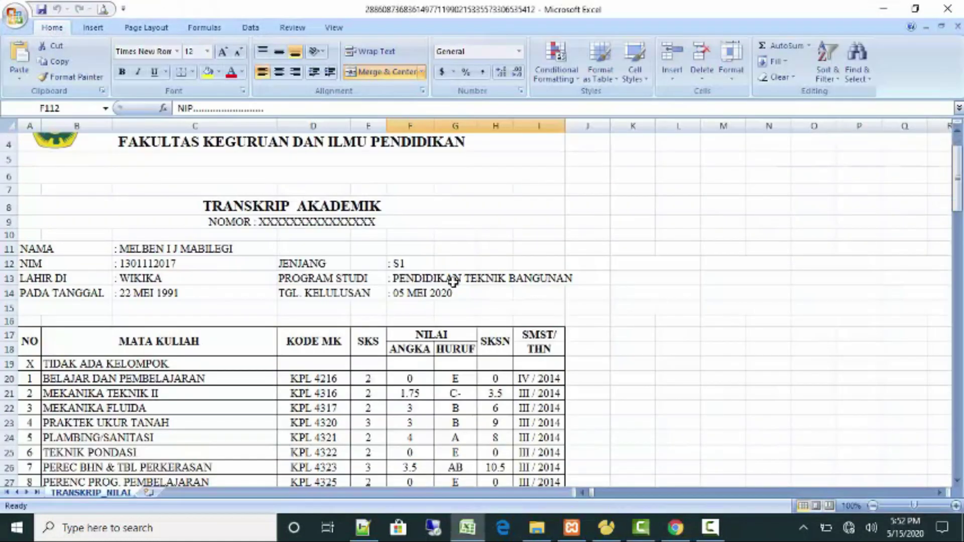
pyautogui.scroll(-2, 453, 282)
pyautogui.scroll(-20, 453, 282)
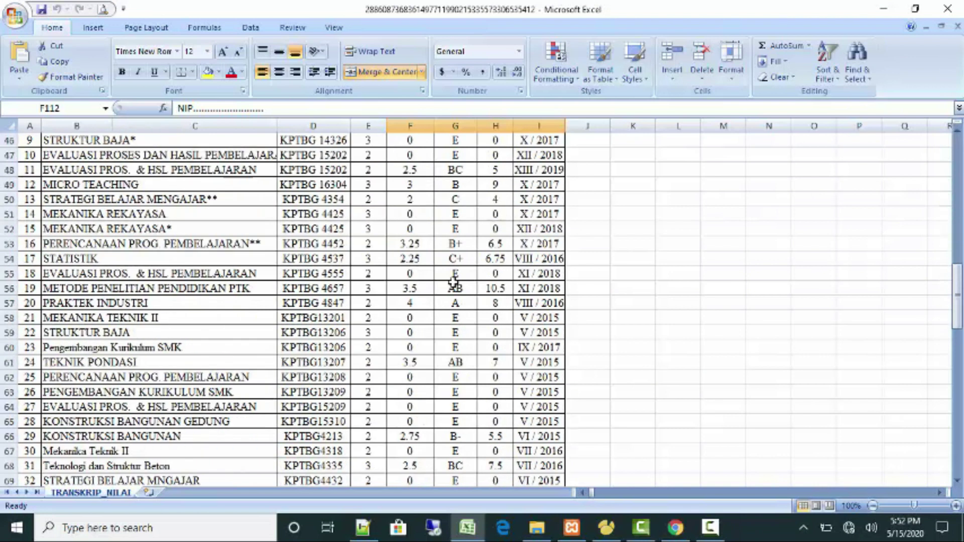
pyautogui.scroll(-4, 454, 282)
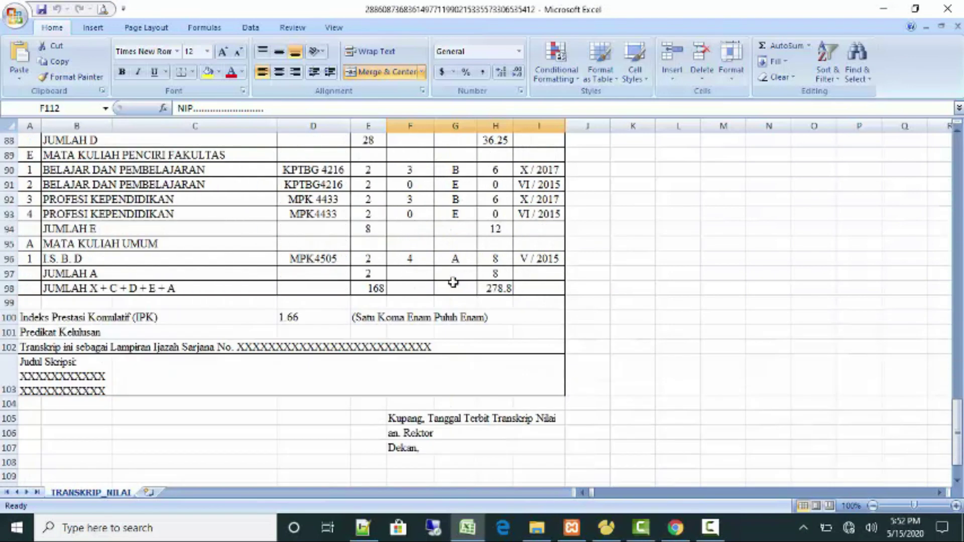
pyautogui.scroll(1, 353, 289)
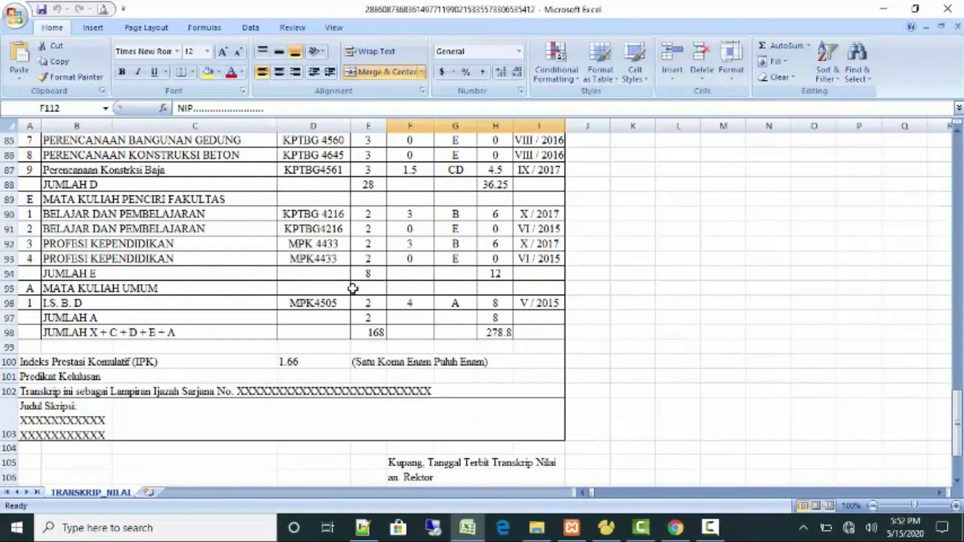
pyautogui.scroll(4, 353, 289)
pyautogui.scroll(11, 353, 288)
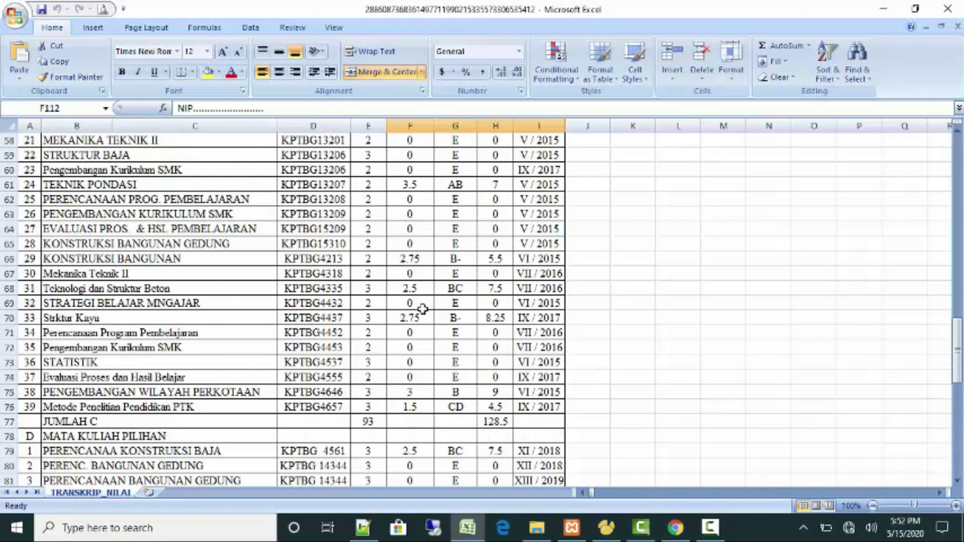
pyautogui.scroll(8, 442, 320)
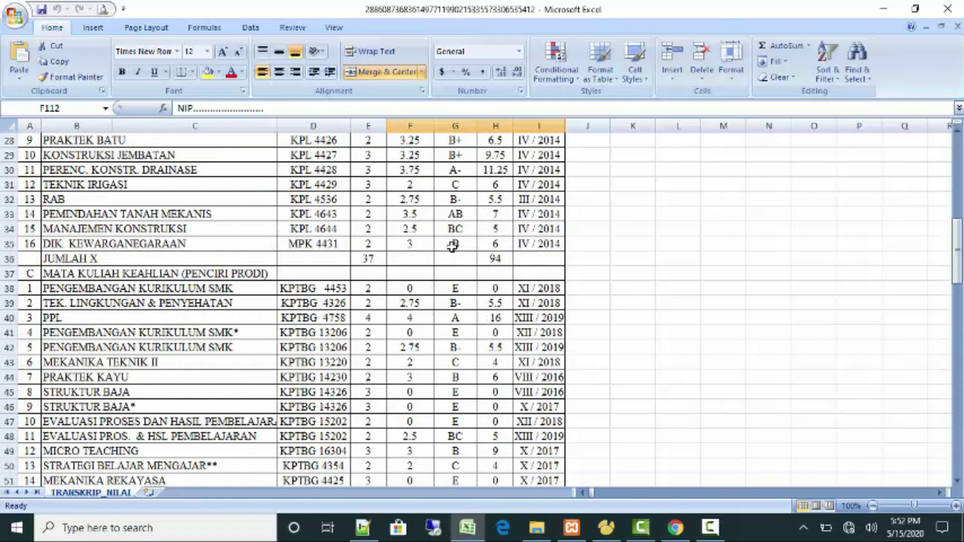
pyautogui.scroll(3, 450, 265)
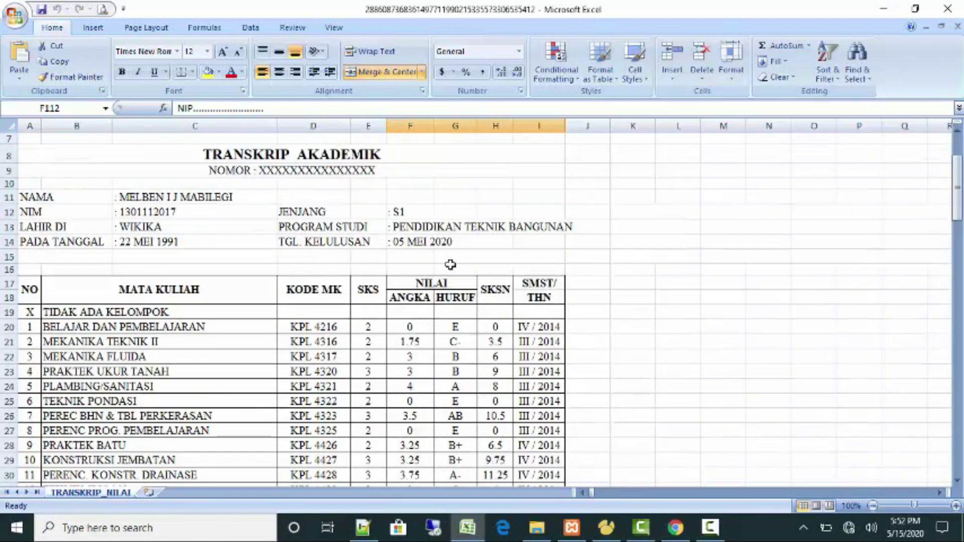
pyautogui.scroll(-3, 450, 265)
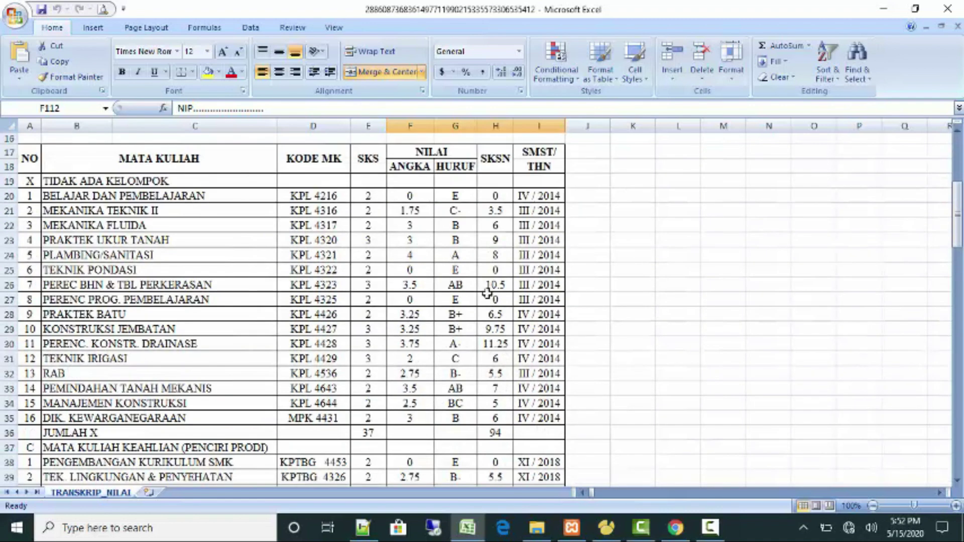
pyautogui.click(947, 9)
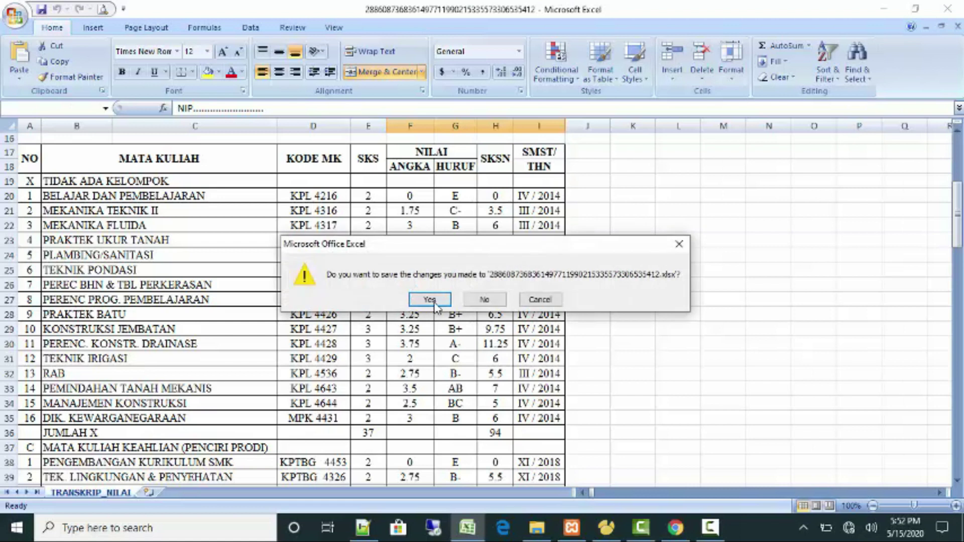
pyautogui.click(527, 299)
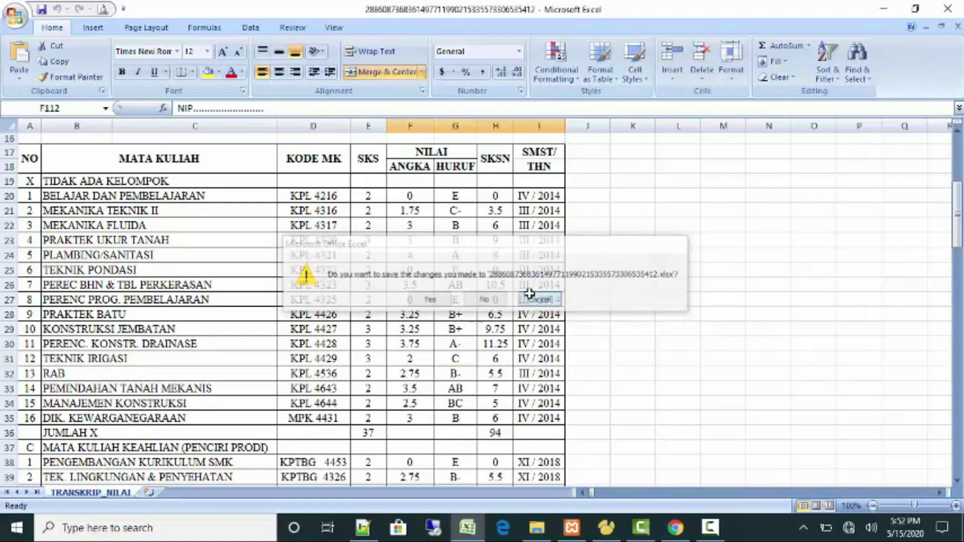
# Check the overall SKS total at the end of the draft transcript and close the workbook without saving.
pyautogui.scroll(-1, 574, 337)
pyautogui.scroll(-20, 574, 337)
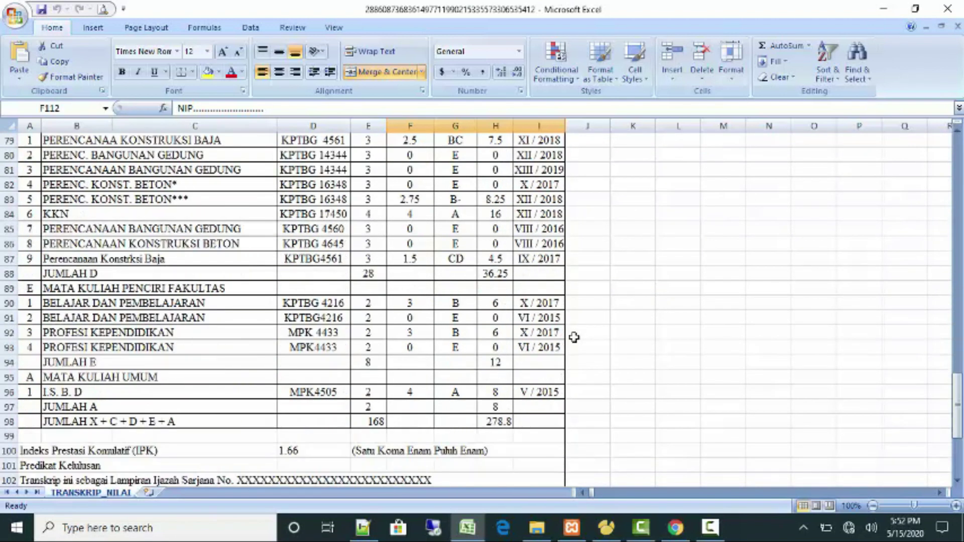
pyautogui.click(377, 290)
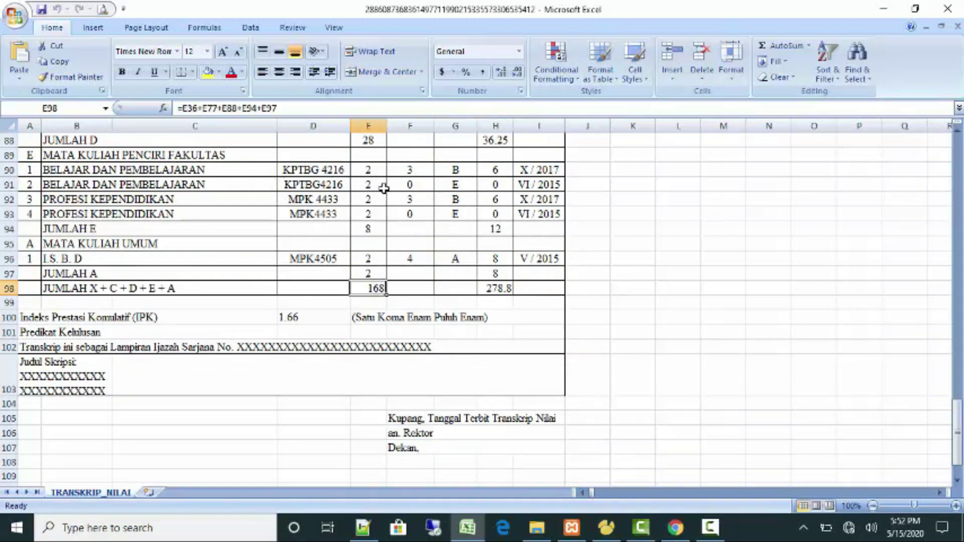
pyautogui.click(959, 5)
pyautogui.click(501, 303)
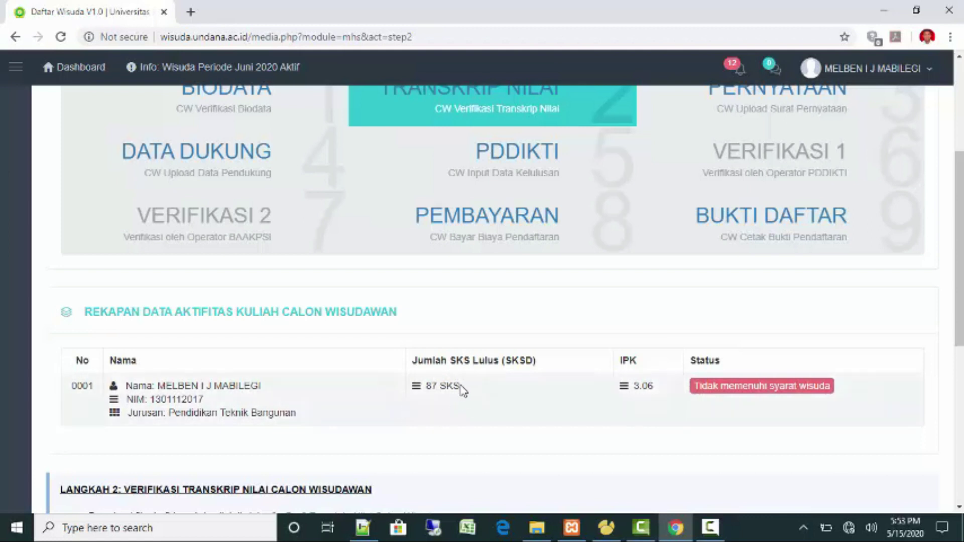
# Review the candidate's lecture activity recap and step 2 instructions, and reload the registration page to refresh the recap data.
pyautogui.scroll(-1, 466, 399)
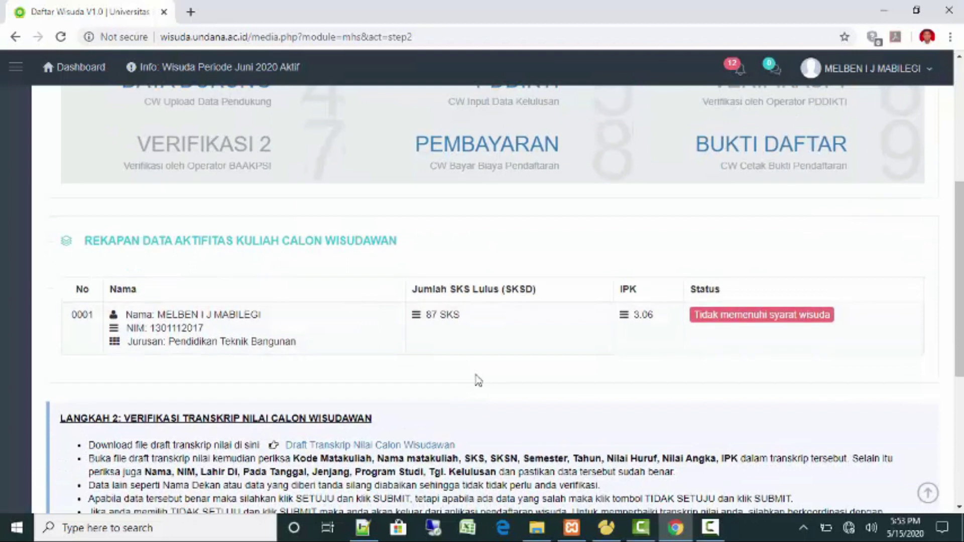
pyautogui.scroll(-1, 477, 380)
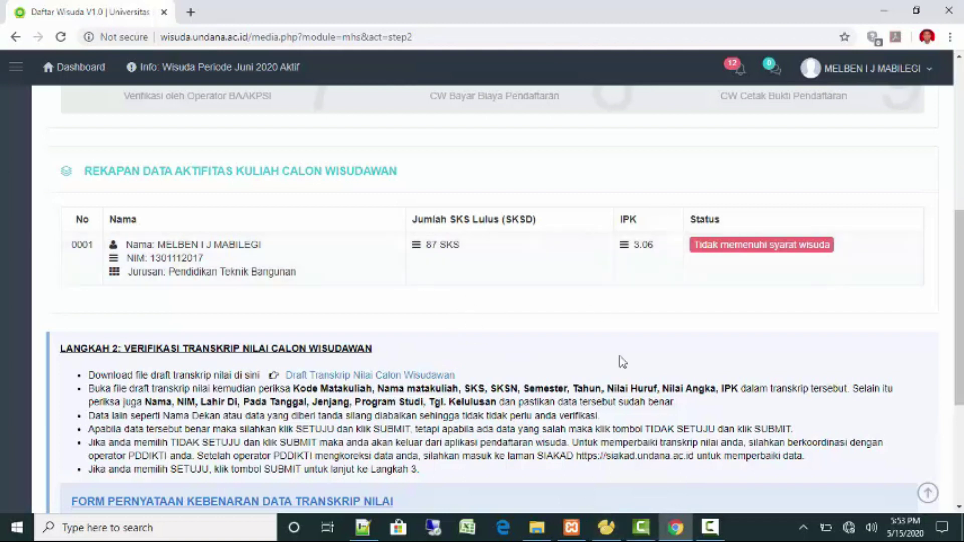
pyautogui.click(710, 527)
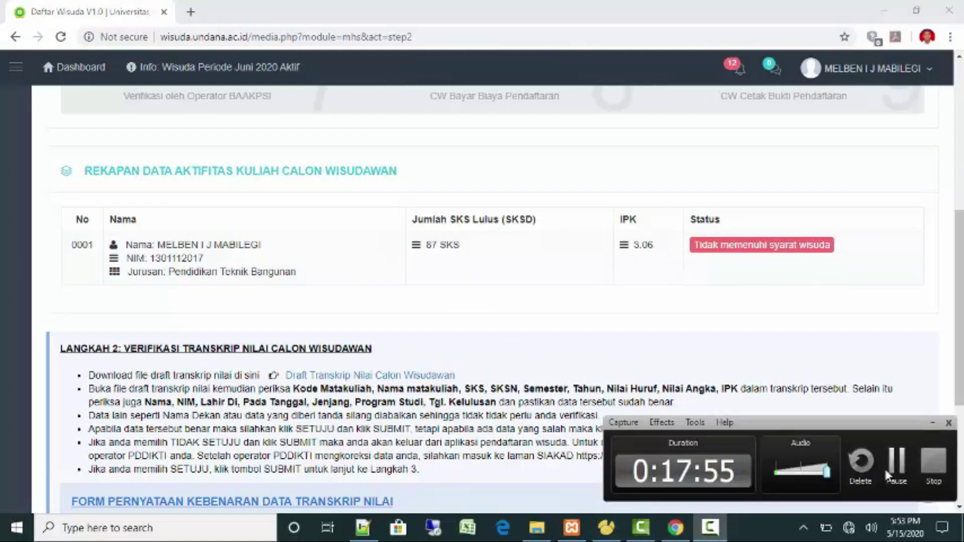
pyautogui.click(549, 323)
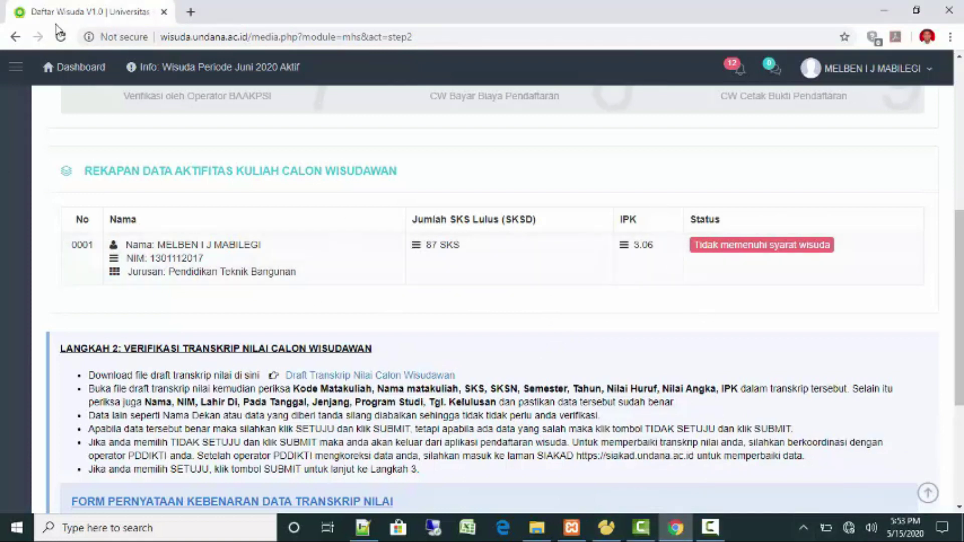
pyautogui.click(63, 37)
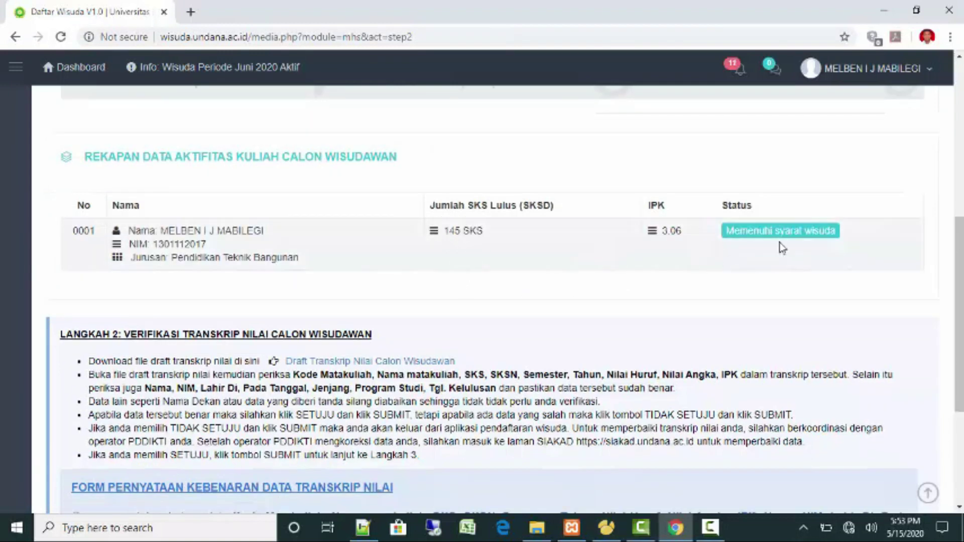
# Select SETUJU for the transcript data correctness statement and submit the form to continue to step 3.
pyautogui.scroll(-4, 689, 286)
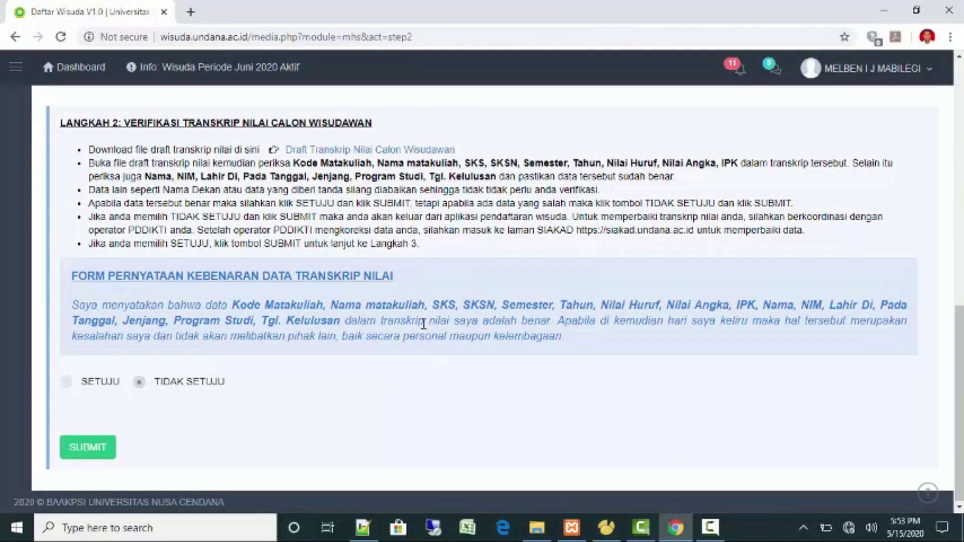
pyautogui.scroll(1, 463, 329)
pyautogui.click(67, 453)
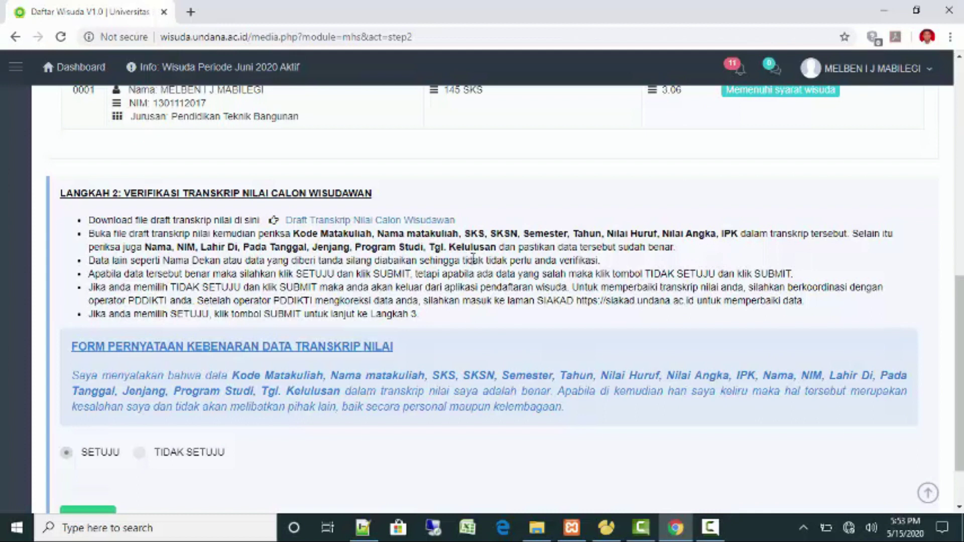
pyautogui.scroll(-1, 470, 261)
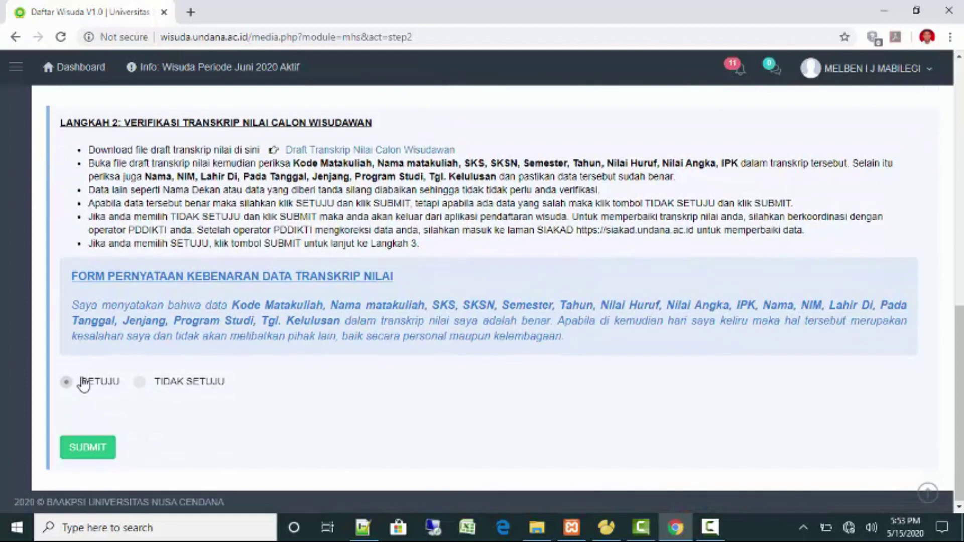
pyautogui.click(87, 447)
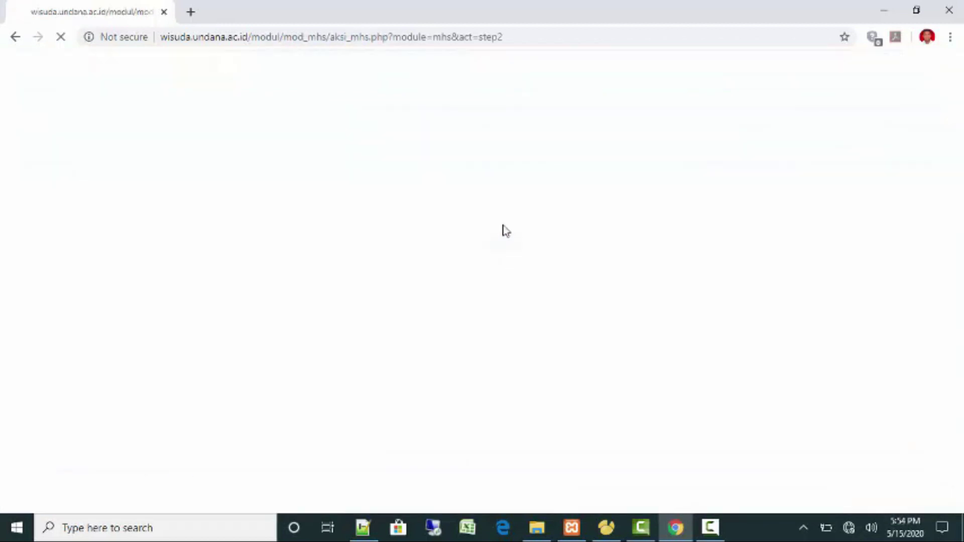
# Read the step 3 statement letter instructions and try adit.pdf as the upload file.
pyautogui.scroll(-3, 505, 231)
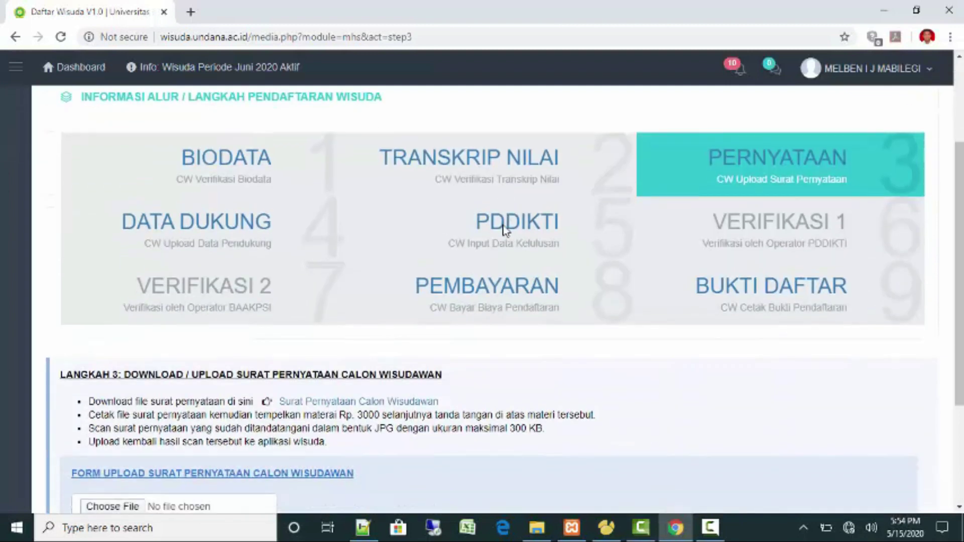
pyautogui.scroll(-1, 506, 230)
pyautogui.scroll(1, 506, 230)
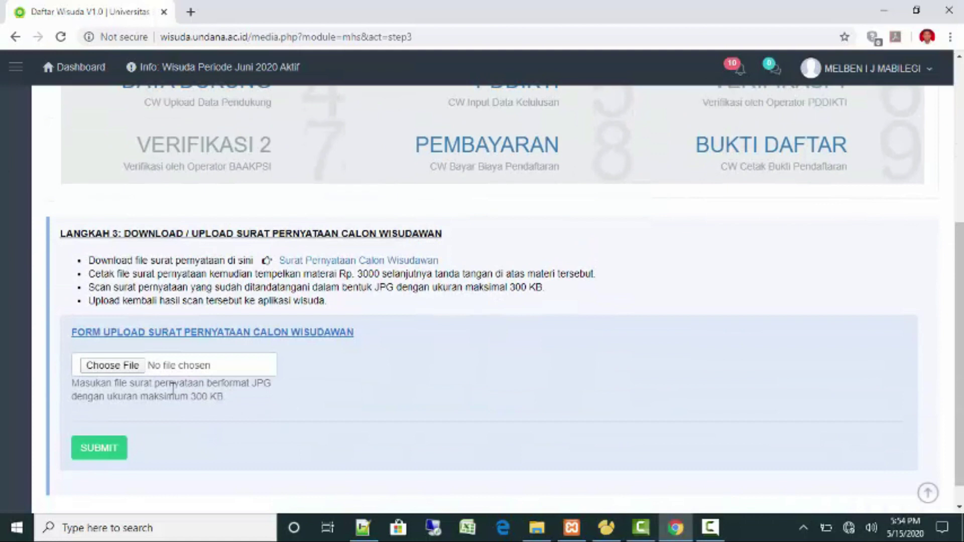
pyautogui.click(113, 366)
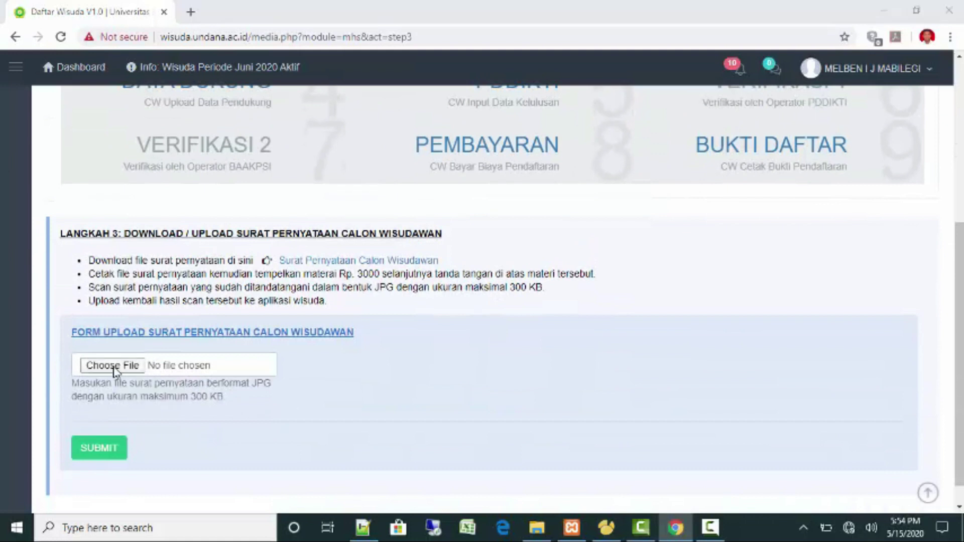
pyautogui.doubleClick(690, 250)
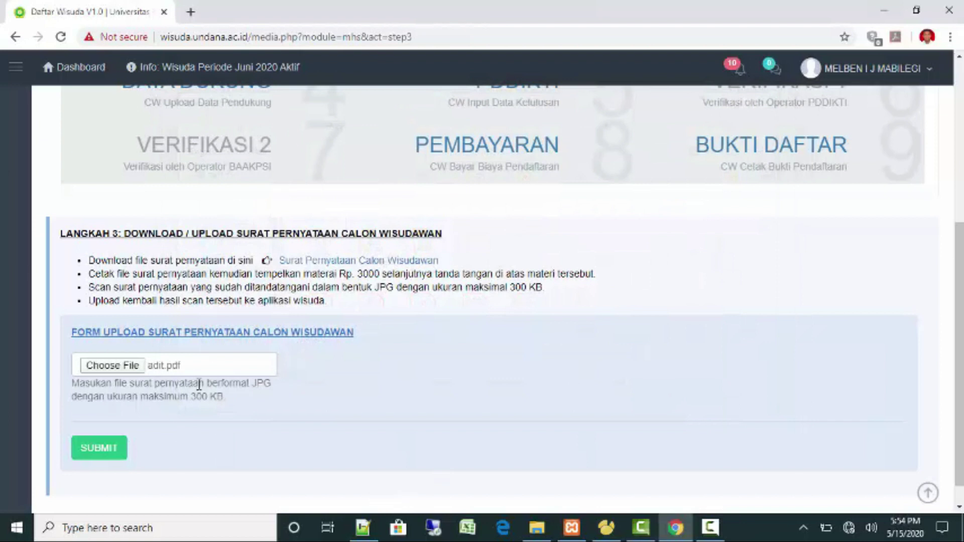
# Reopen the file selection for the statement letter and show the Pictures folder in Details view.
pyautogui.click(113, 365)
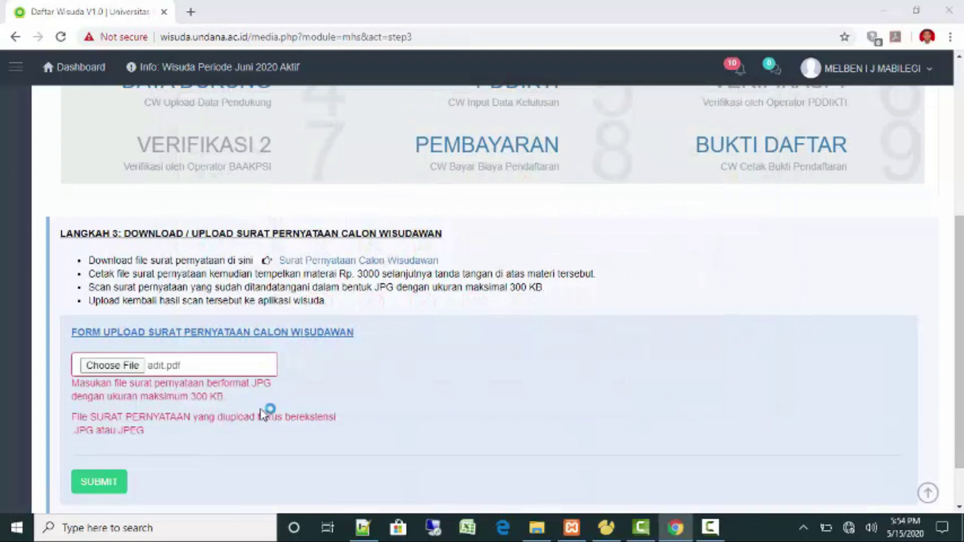
pyautogui.scroll(-3, 778, 351)
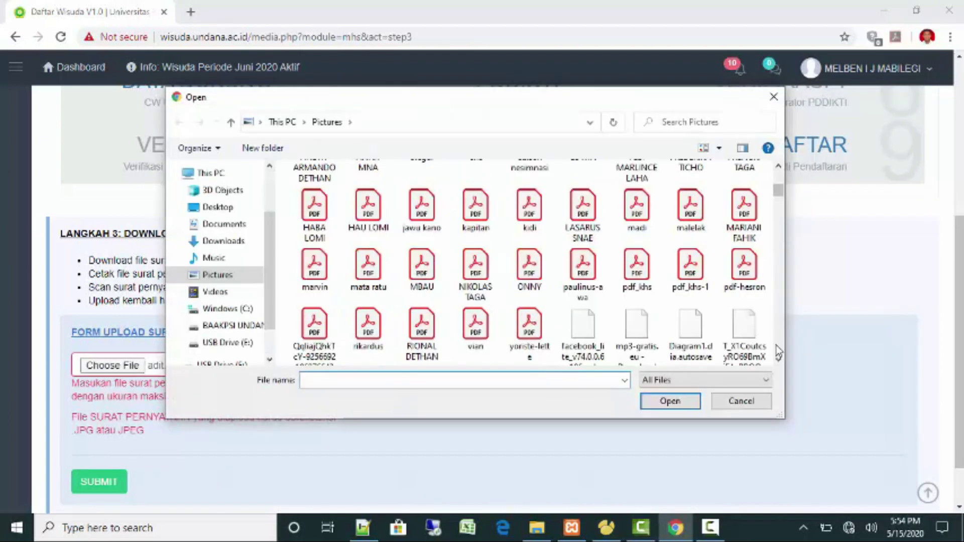
pyautogui.scroll(-3, 778, 351)
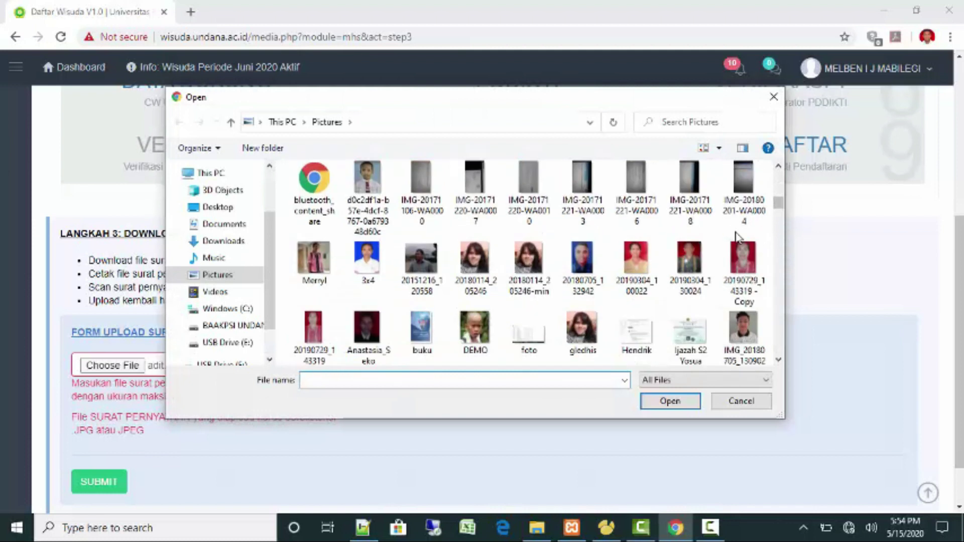
pyautogui.click(718, 147)
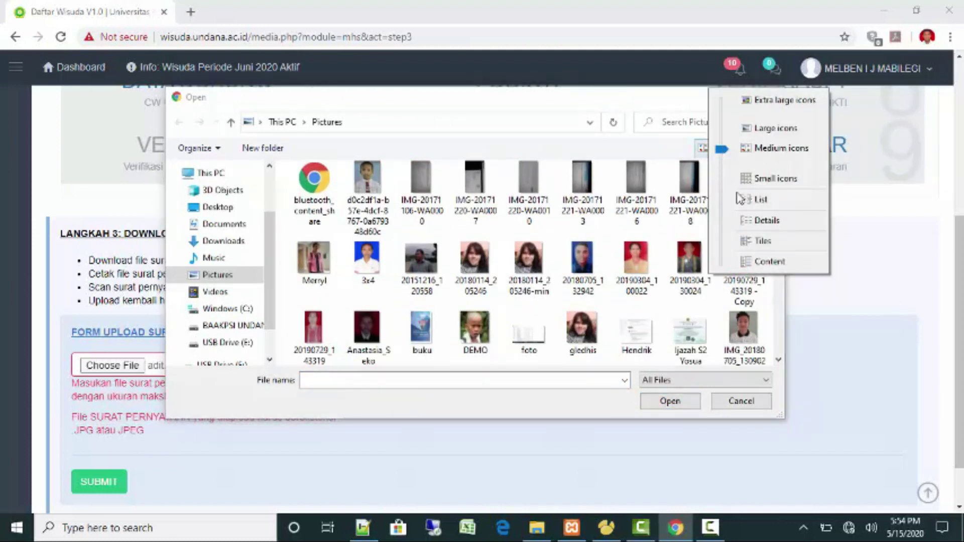
pyautogui.click(746, 220)
pyautogui.moveTo(779, 185); pyautogui.dragTo(780, 213)
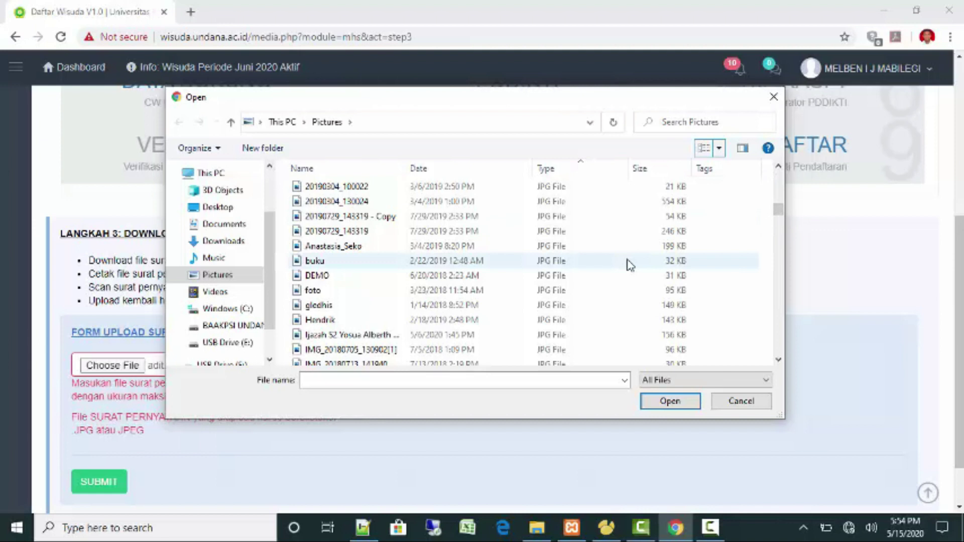
# Choose IMG-20180228-WA0000.jpg as the statement letter and submit it to continue to step 4.
pyautogui.scroll(-2, 630, 264)
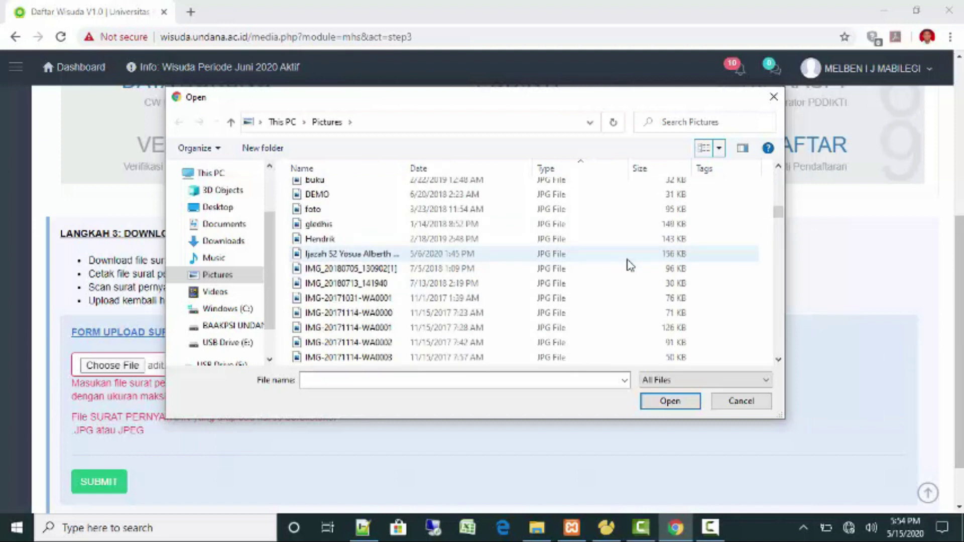
pyautogui.scroll(-6, 630, 264)
pyautogui.scroll(-9, 630, 264)
pyautogui.scroll(-7, 630, 265)
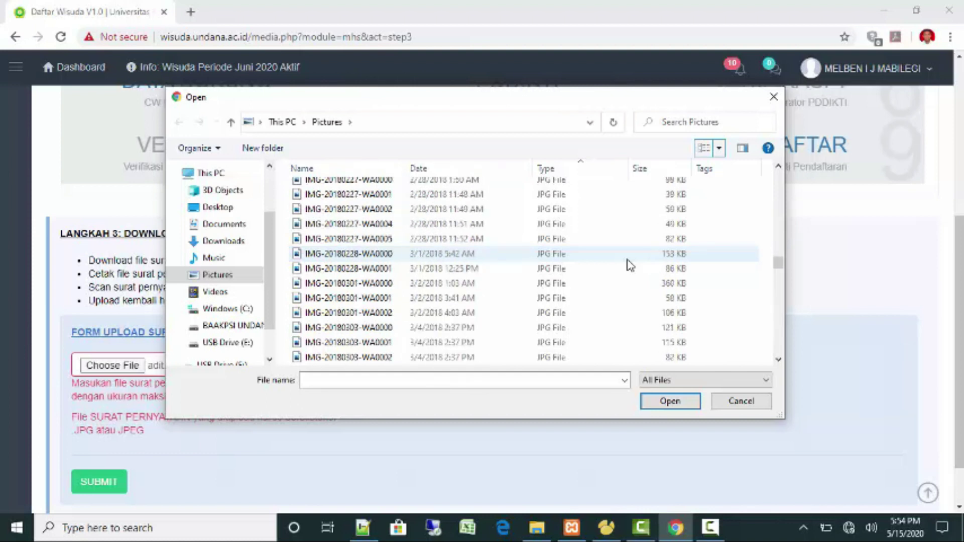
pyautogui.doubleClick(329, 255)
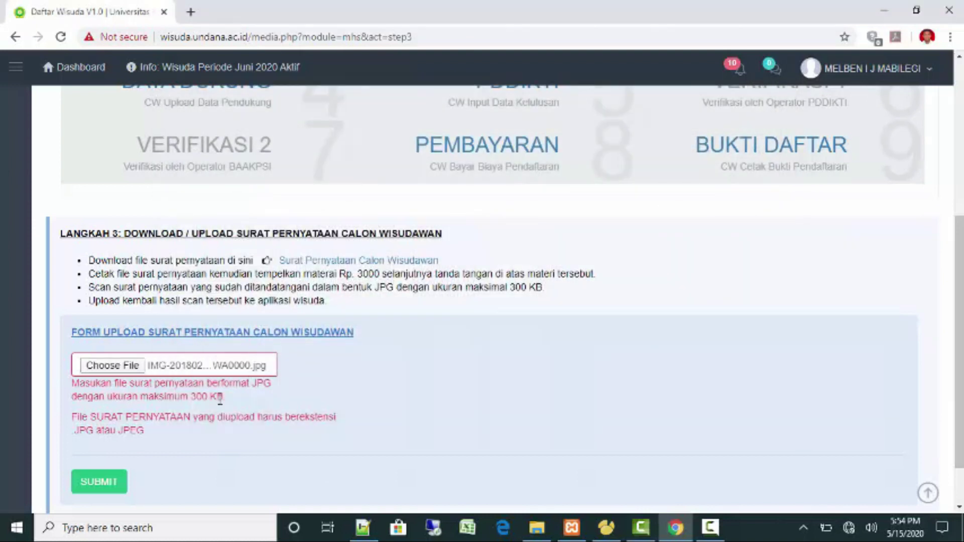
pyautogui.click(118, 491)
pyautogui.click(102, 457)
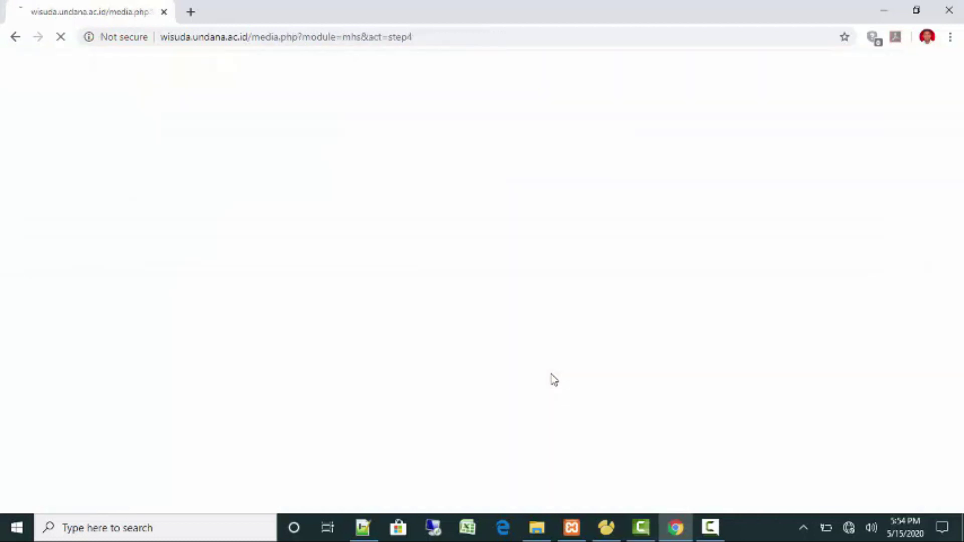
# Examine the registration step overview and the supporting documents required in step 4, including the Pas Foto entry.
pyautogui.scroll(-5, 581, 372)
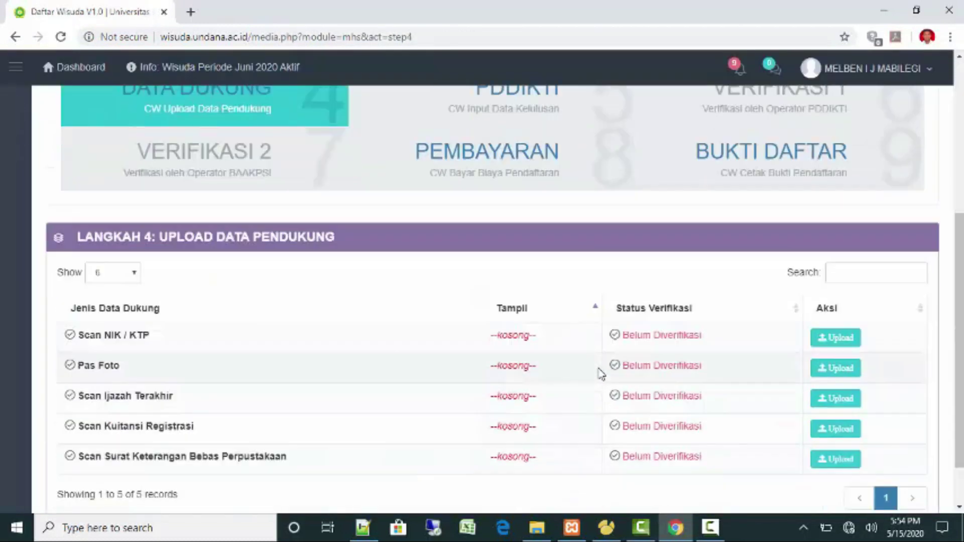
pyautogui.scroll(4, 703, 160)
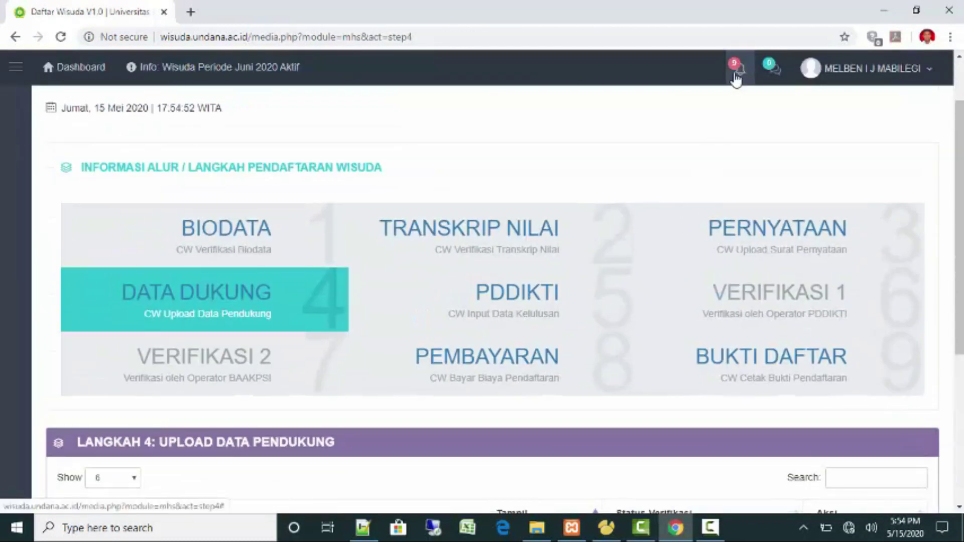
pyautogui.scroll(-4, 520, 333)
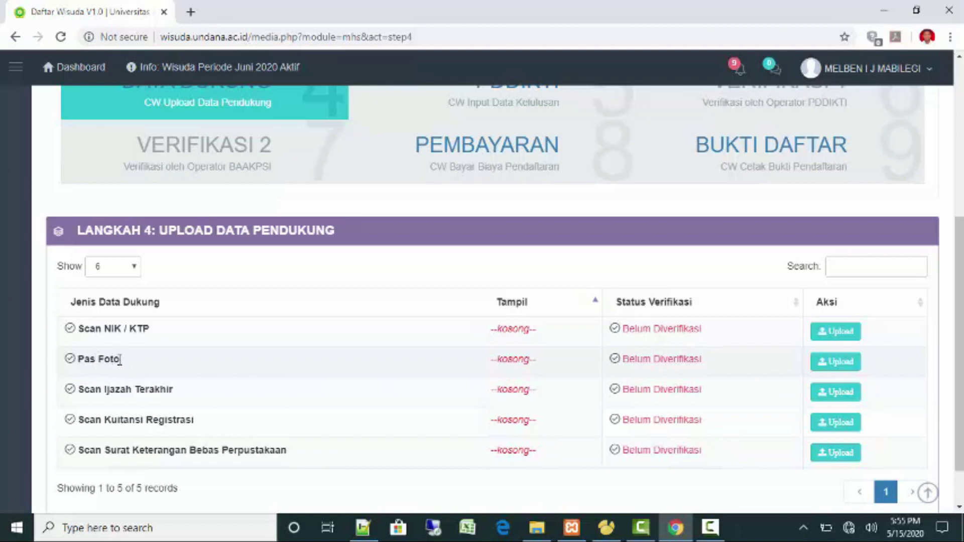
pyautogui.moveTo(119, 360); pyautogui.dragTo(80, 362)
pyautogui.click(132, 369)
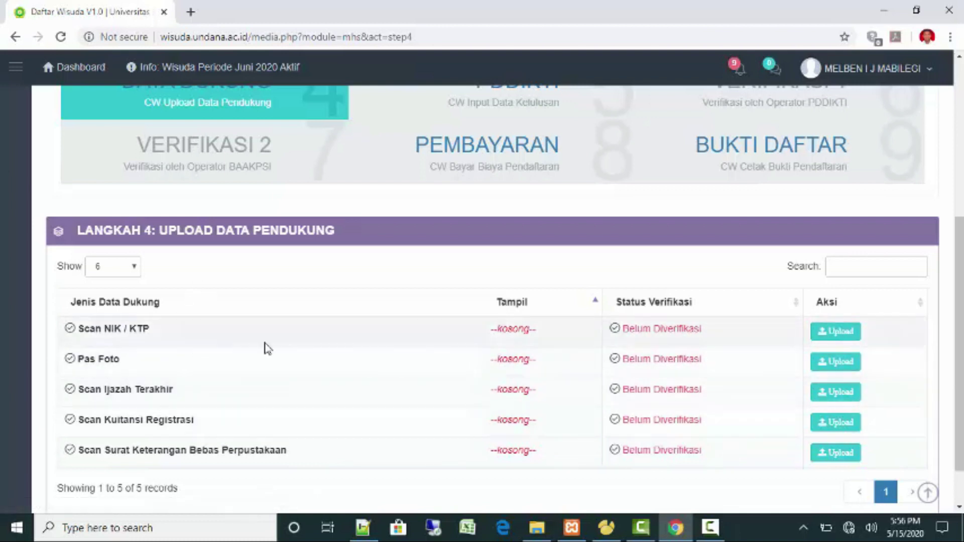
# Upload the DEMO JPG file as the Scan NIK / KTP document, save it and return to the DATA DUKUNG step.
pyautogui.click(843, 333)
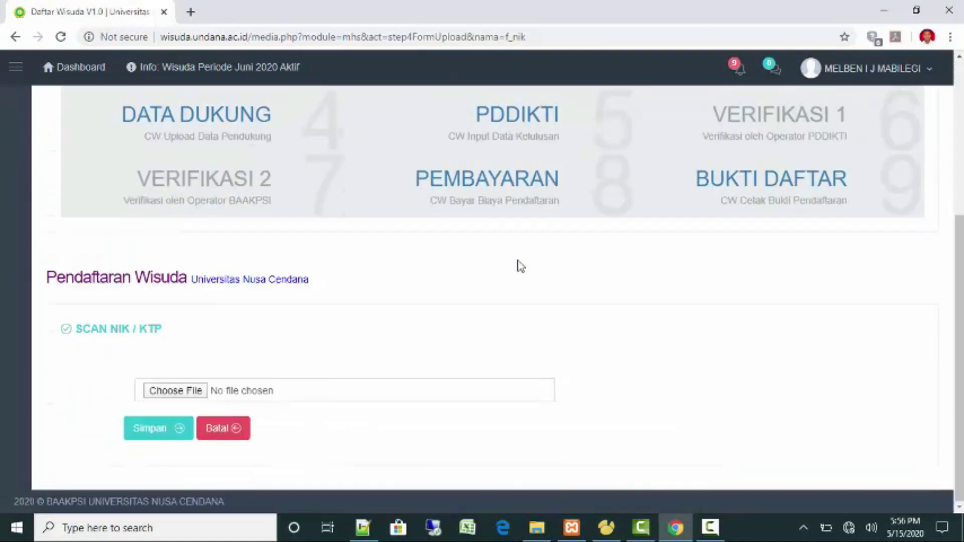
pyautogui.click(182, 391)
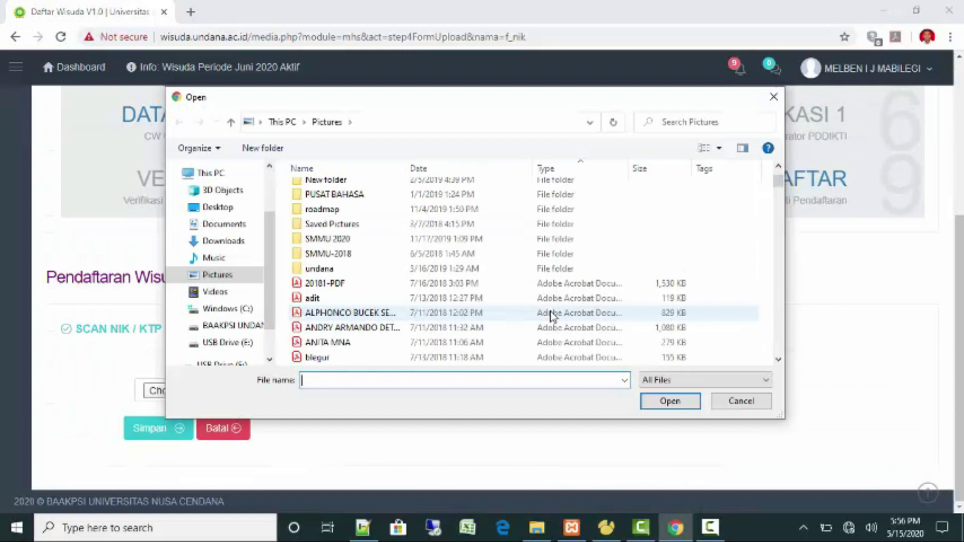
pyautogui.scroll(-10, 553, 315)
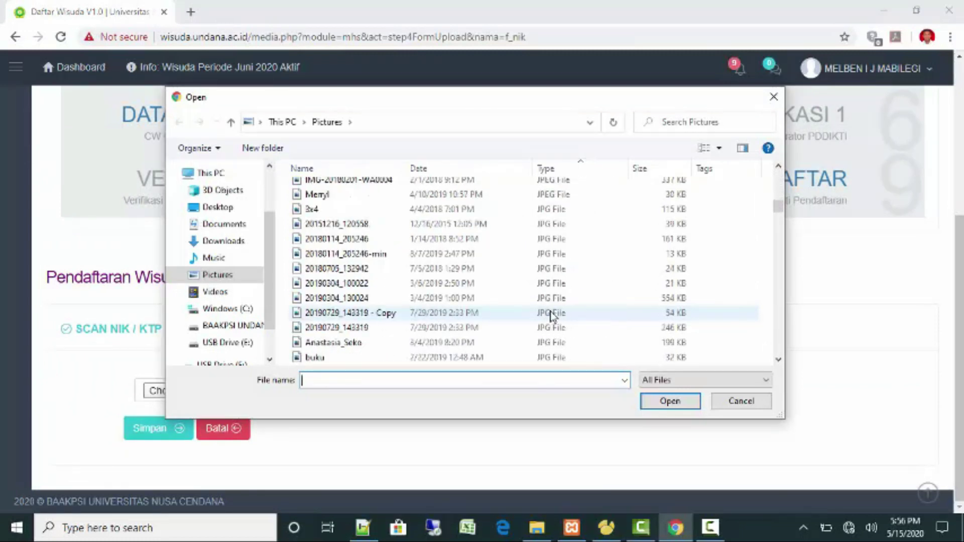
pyautogui.scroll(-4, 552, 315)
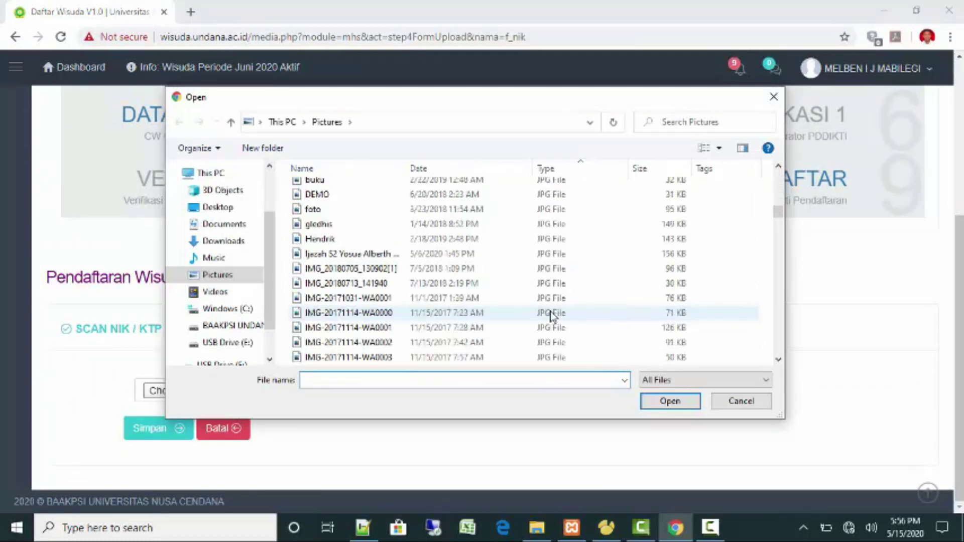
pyautogui.doubleClick(313, 194)
pyautogui.click(166, 430)
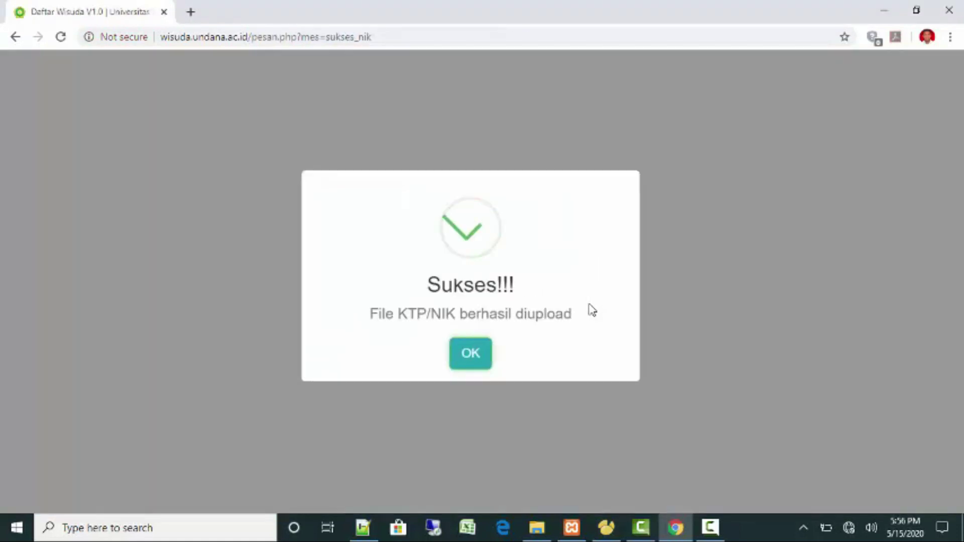
pyautogui.click(475, 358)
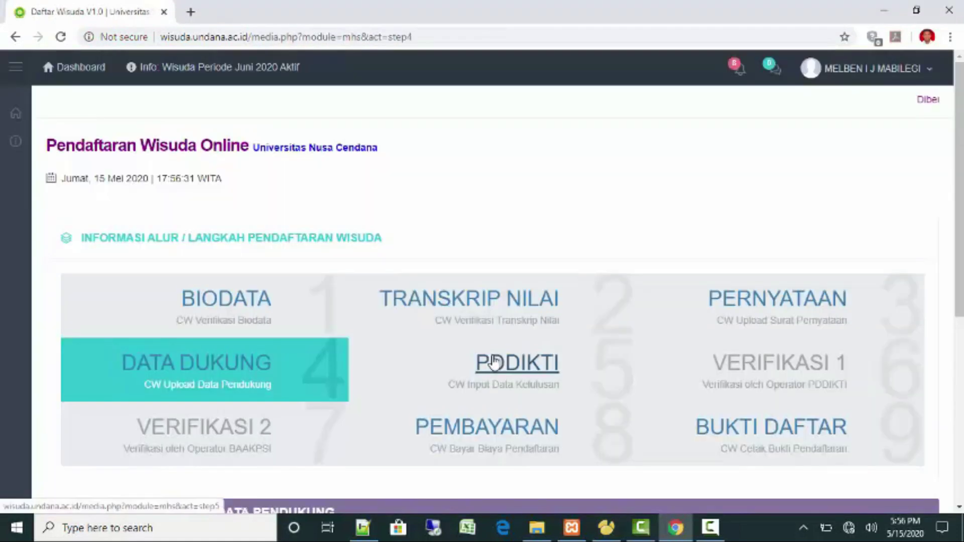
# Upload the 3x4 JPG picture as the Pas Foto document, save it and return to the supporting documents list.
pyautogui.scroll(-5, 491, 361)
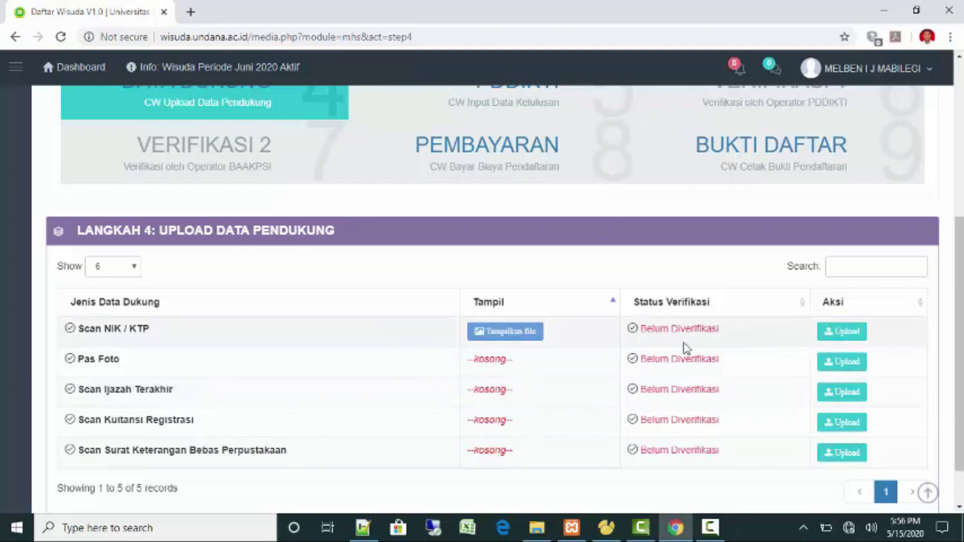
pyautogui.click(851, 364)
pyautogui.scroll(-6, 405, 330)
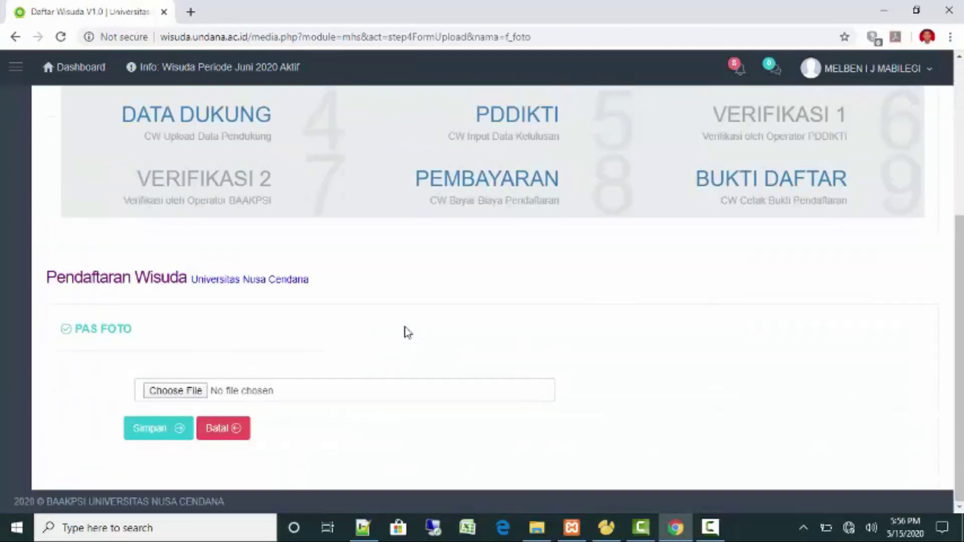
pyautogui.click(193, 398)
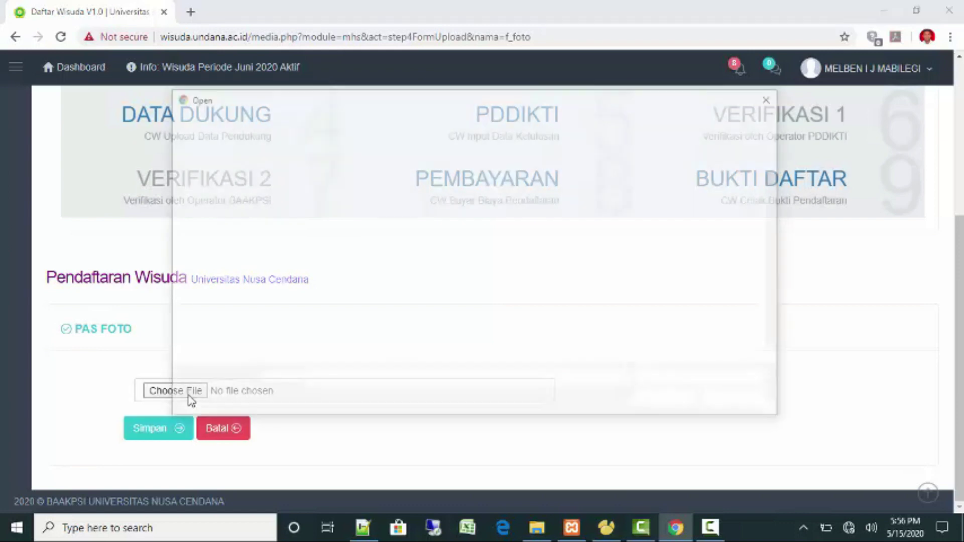
pyautogui.scroll(-15, 454, 289)
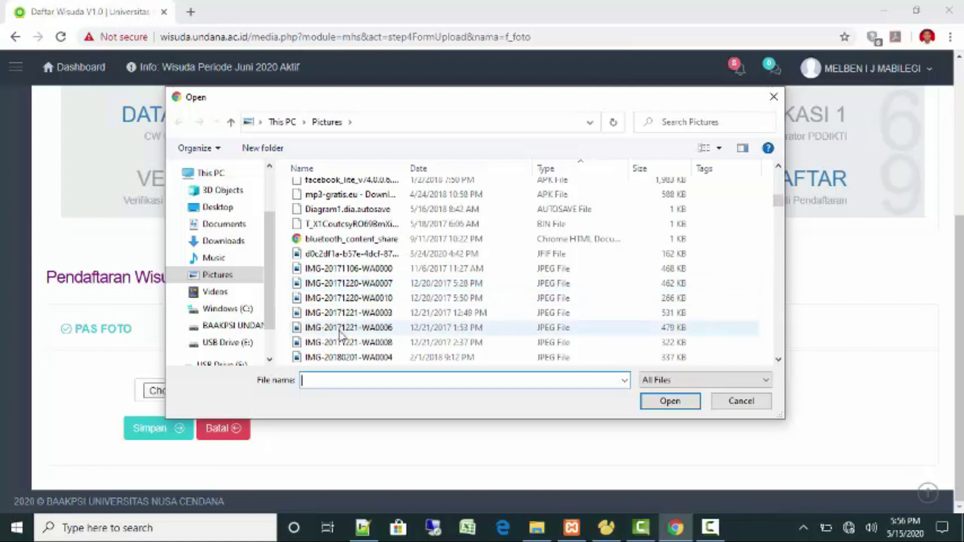
pyautogui.scroll(-2, 339, 333)
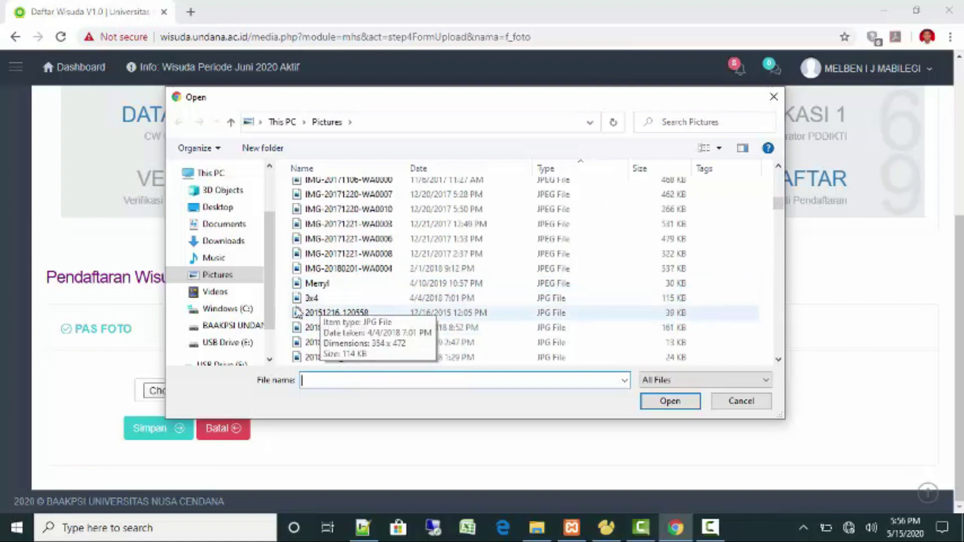
pyautogui.doubleClick(309, 298)
pyautogui.click(140, 431)
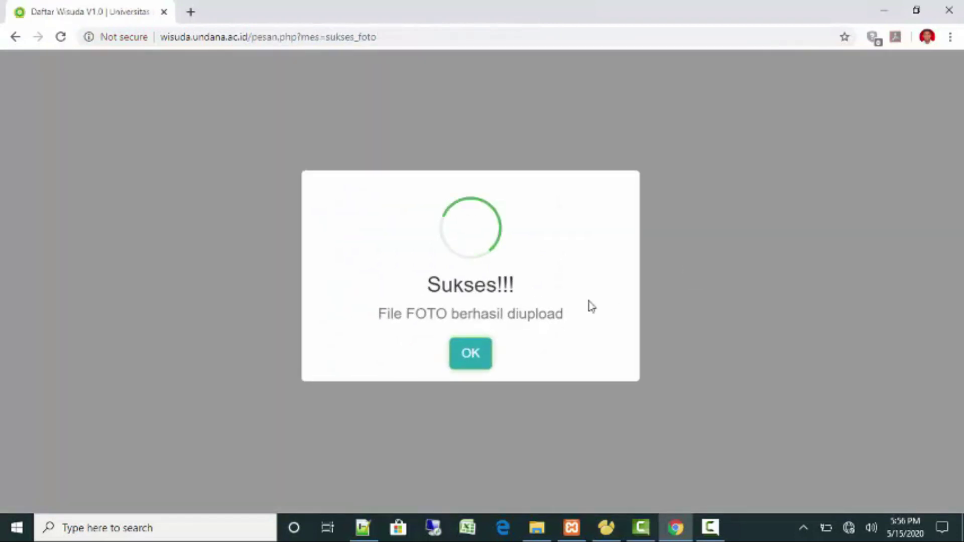
pyautogui.click(468, 364)
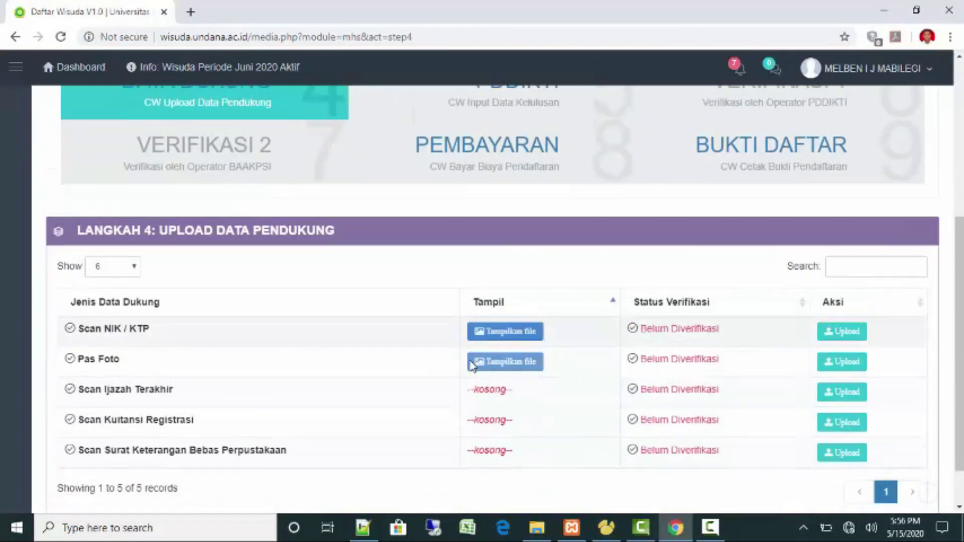
# Upload the 20180114_205246 JPG picture as the Scan Ijazah Terakhir document, save it and return to the supporting documents list.
pyautogui.scroll(-1, 472, 364)
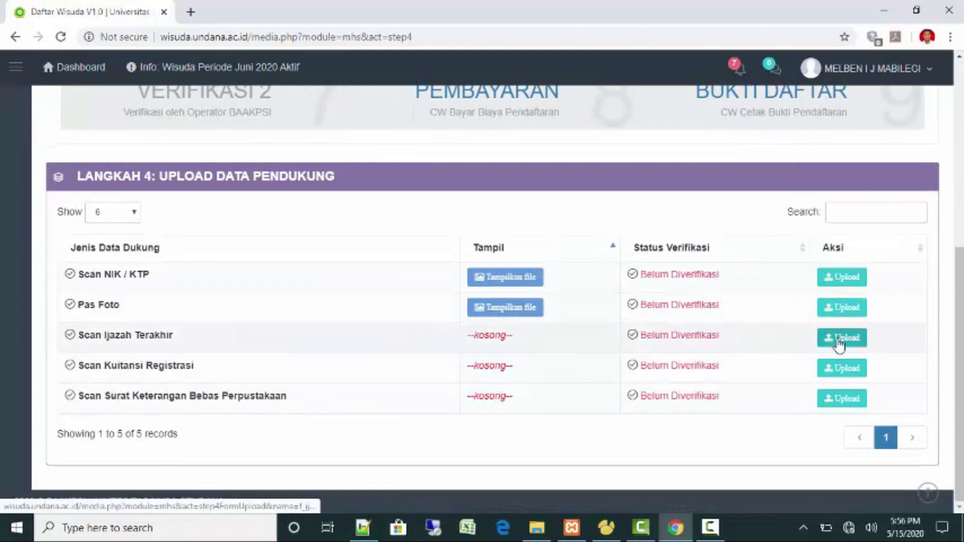
pyautogui.click(840, 341)
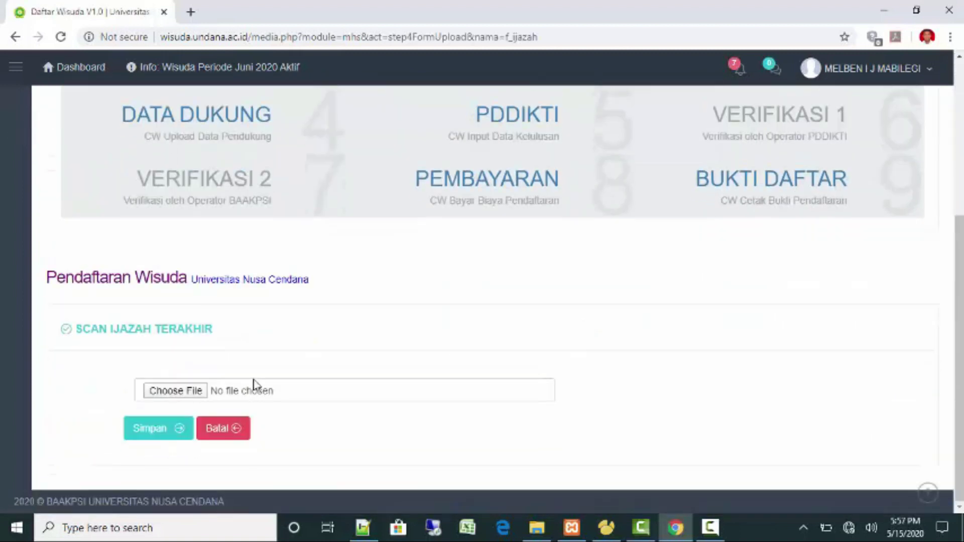
pyautogui.click(173, 391)
pyautogui.scroll(-10, 782, 347)
pyautogui.scroll(-10, 780, 347)
pyautogui.scroll(-3, 780, 348)
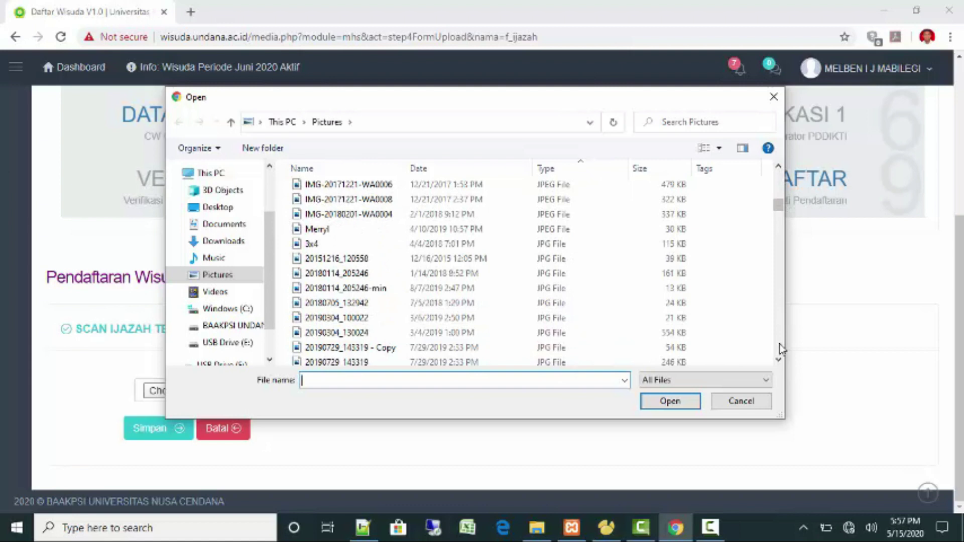
pyautogui.doubleClick(337, 273)
pyautogui.click(152, 432)
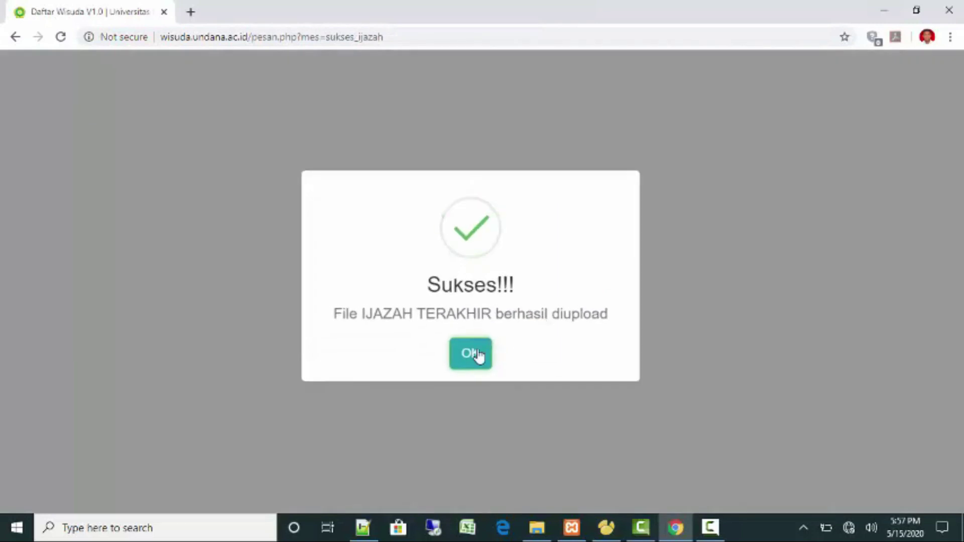
pyautogui.click(476, 352)
# Upload the JFIF picture dated 3/24/2020 as the Scan Kuitansi Registrasi document, save it and return to the supporting documents list.
pyautogui.scroll(-4, 477, 356)
pyautogui.scroll(-2, 477, 356)
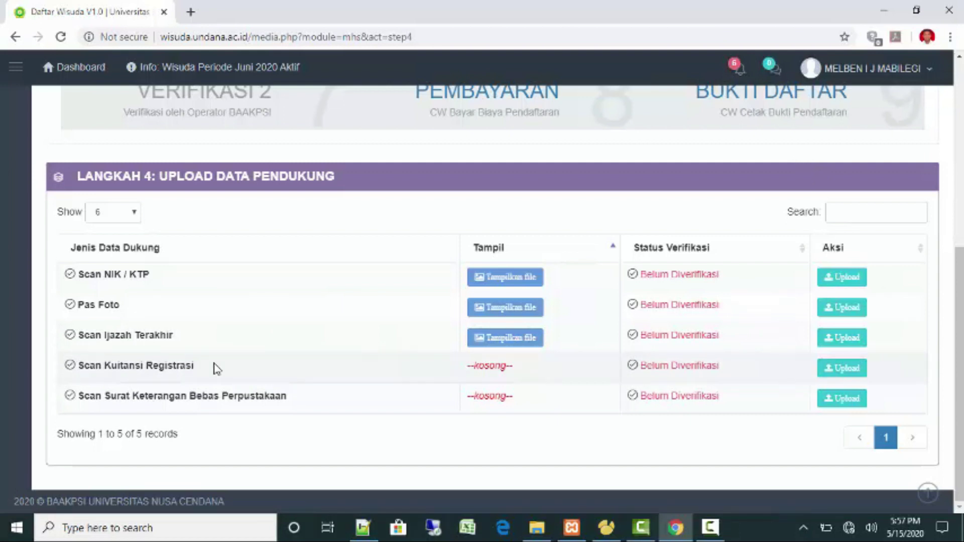
pyautogui.click(834, 368)
pyautogui.scroll(-5, 605, 276)
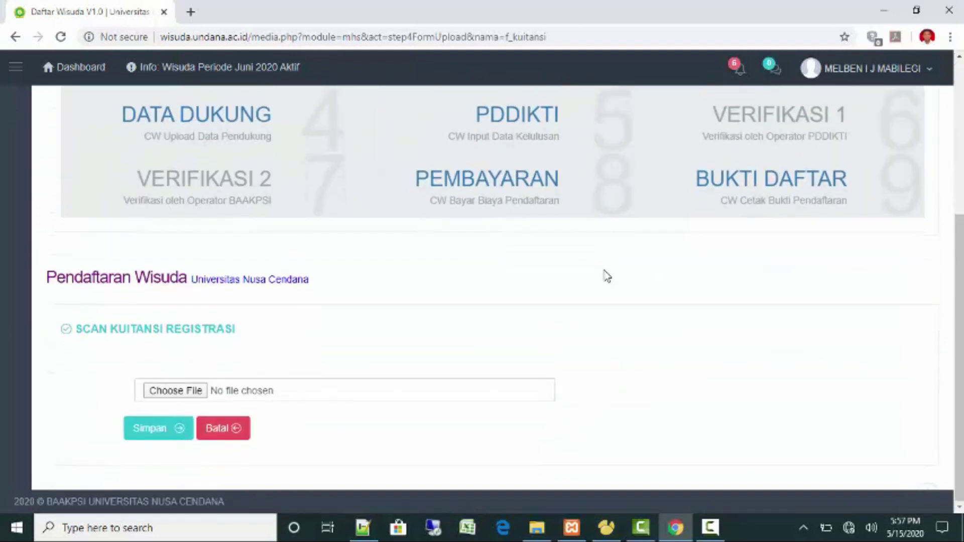
pyautogui.click(190, 389)
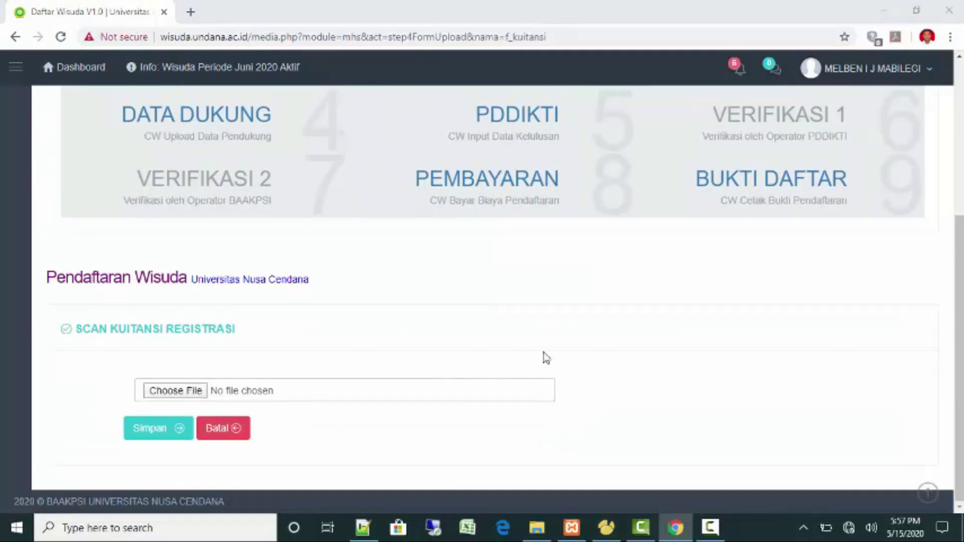
pyautogui.scroll(-15, 780, 327)
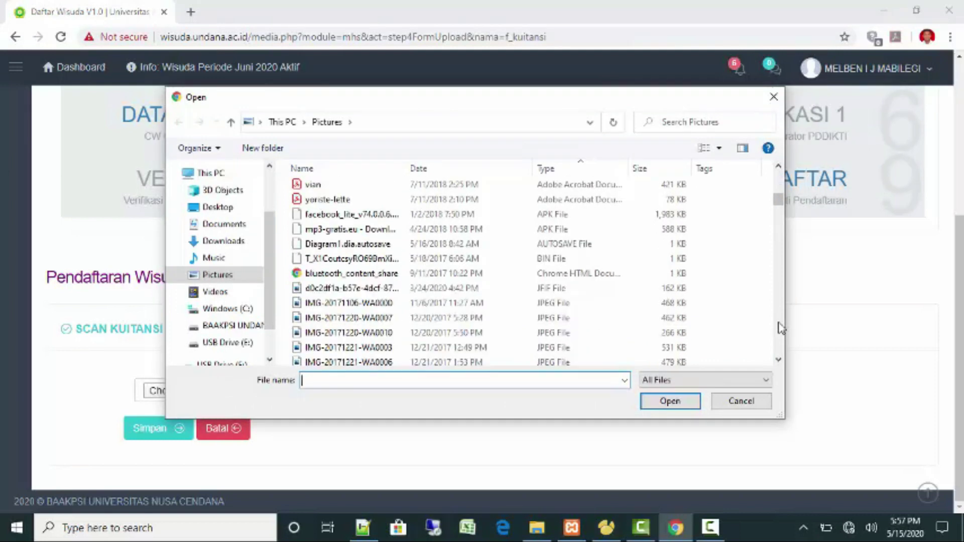
pyautogui.doubleClick(350, 287)
pyautogui.click(145, 428)
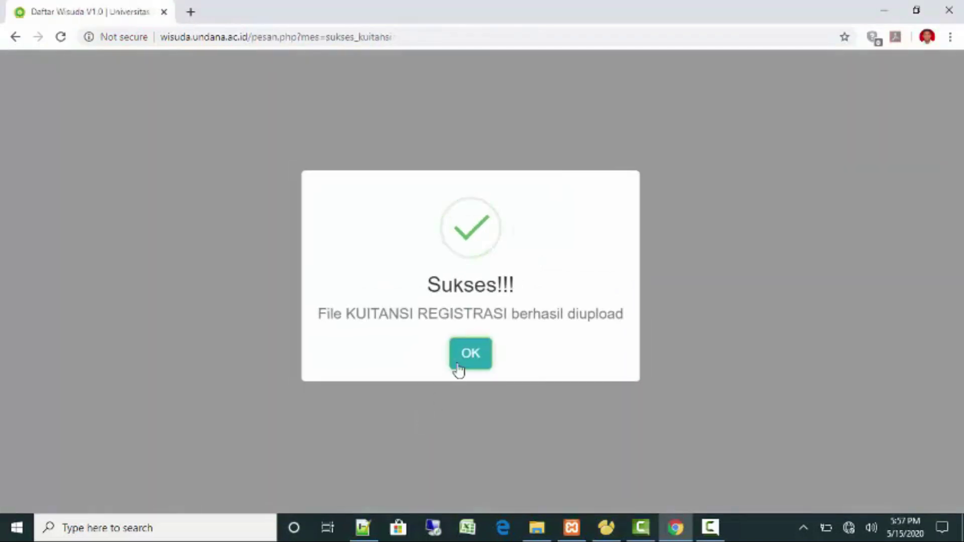
pyautogui.click(471, 360)
# Upload the 30 KB JPEG picture dated 4/10/2019 as the Scan Surat Keterangan Bebas Perpustakaan document and save it.
pyautogui.scroll(-8, 486, 383)
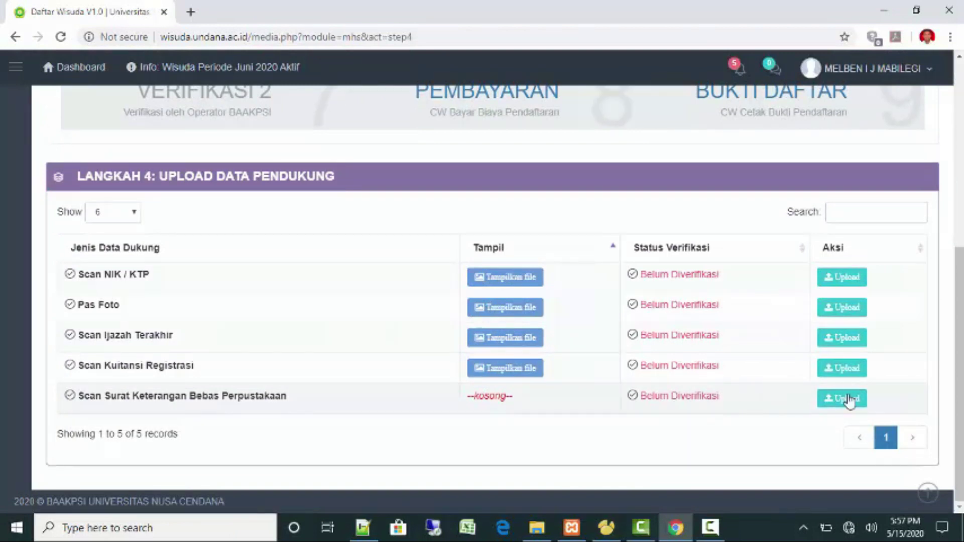
pyautogui.click(853, 398)
pyautogui.scroll(-5, 654, 394)
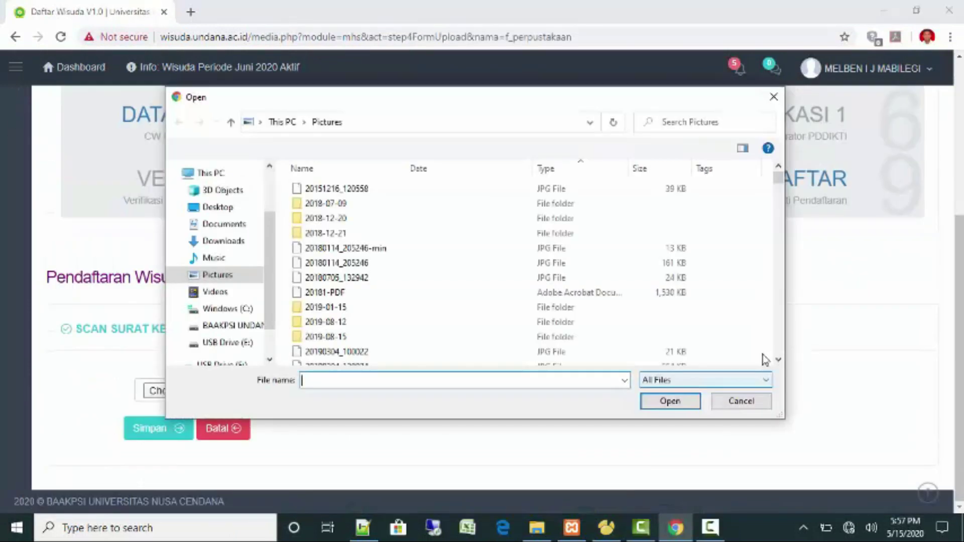
pyautogui.scroll(-12, 782, 331)
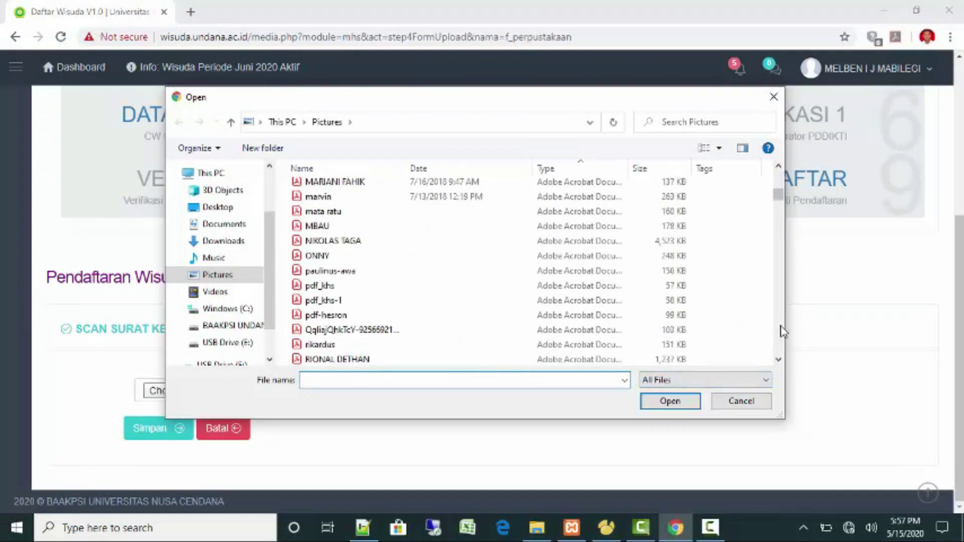
pyautogui.scroll(-4, 782, 331)
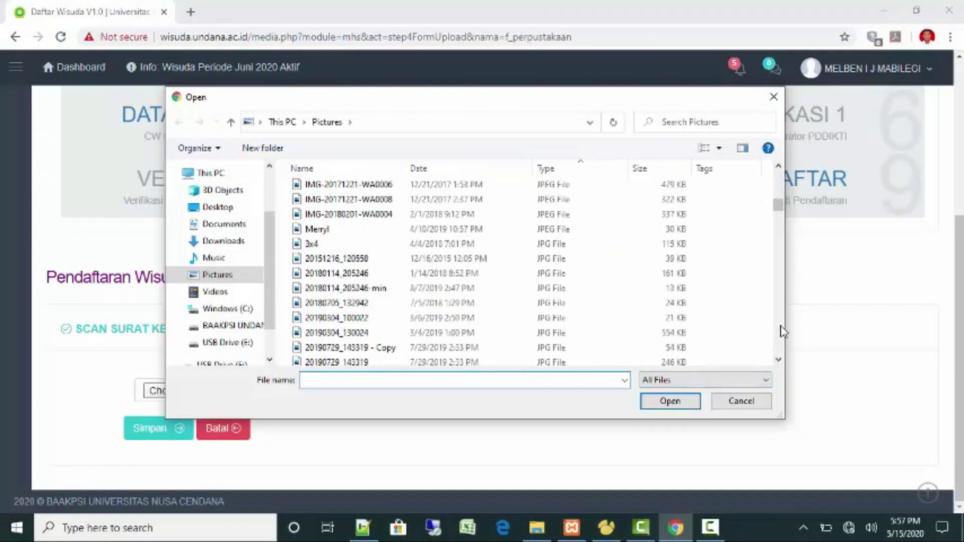
pyautogui.doubleClick(510, 230)
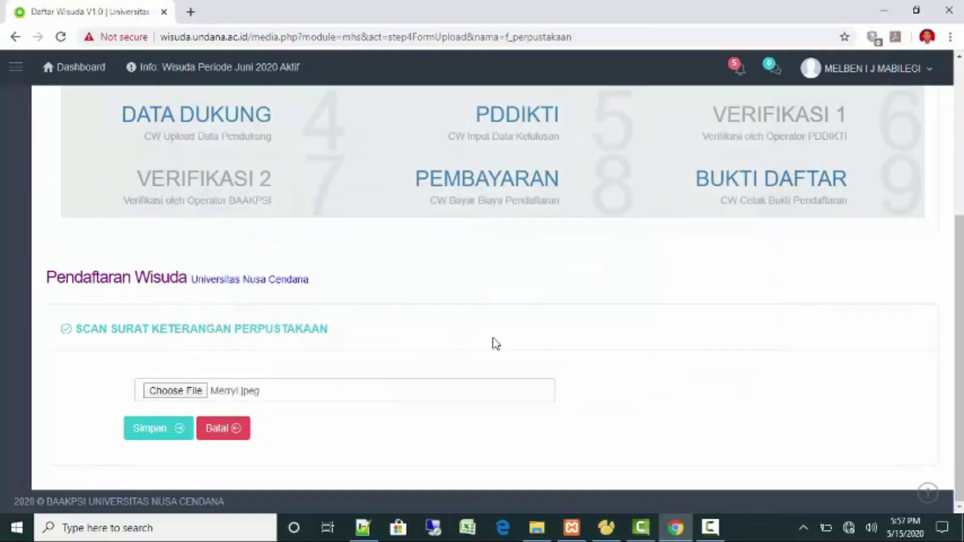
pyautogui.click(180, 430)
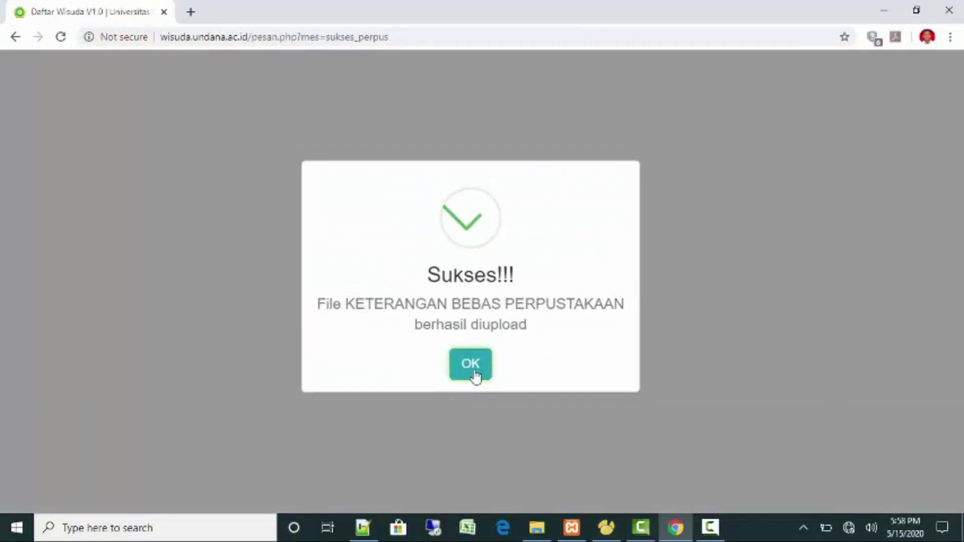
pyautogui.click(474, 373)
# Check the list of uploaded supporting documents and continue to step 5, PDDIKTI.
pyautogui.scroll(-7, 556, 414)
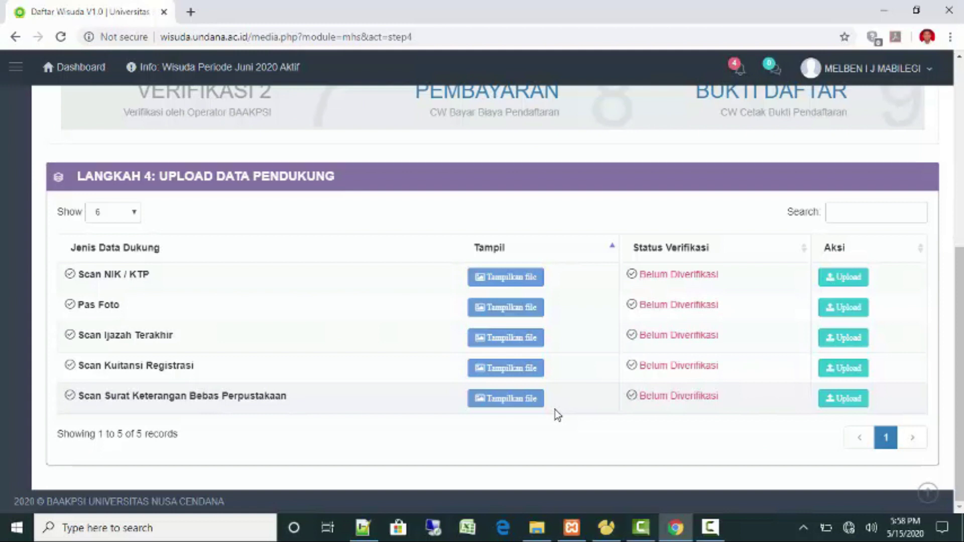
pyautogui.scroll(3, 613, 372)
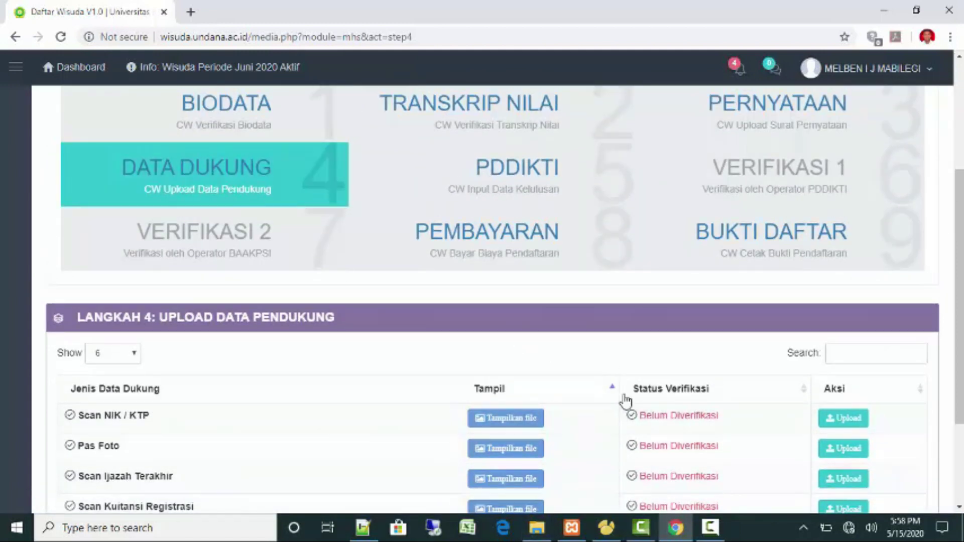
pyautogui.click(536, 179)
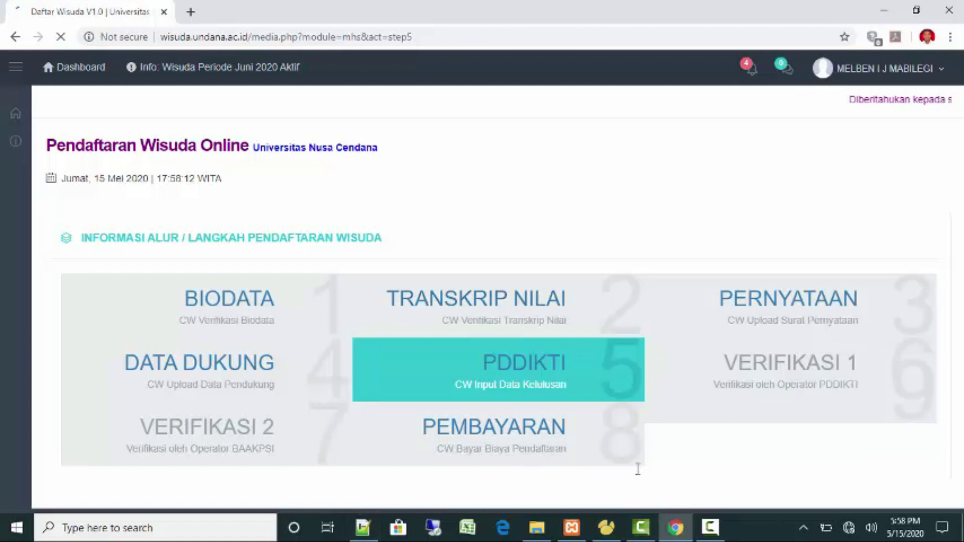
pyautogui.click(709, 527)
pyautogui.click(894, 473)
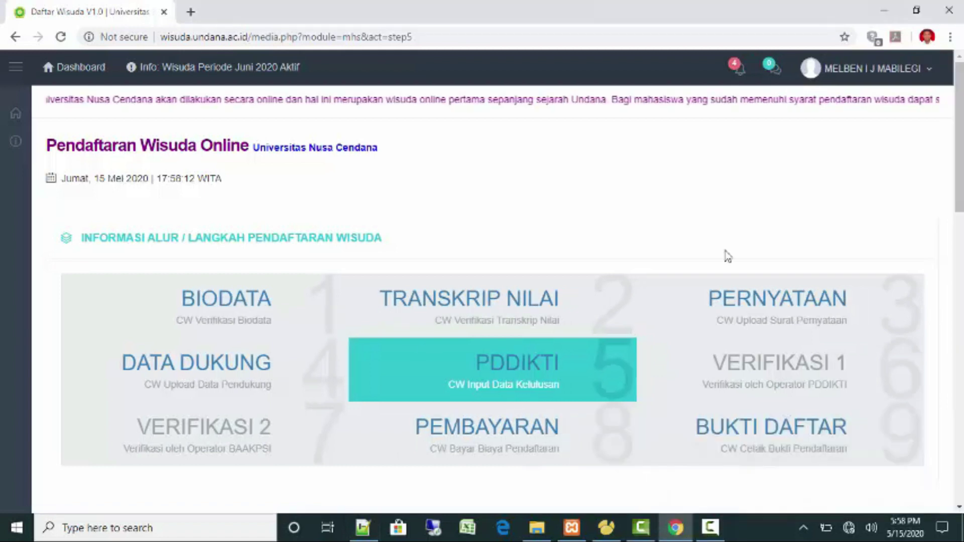
# Review the Judul Tugas Akhir section of step 5 and open the form for adding a final project title.
pyautogui.scroll(-3, 728, 248)
pyautogui.scroll(-4, 730, 248)
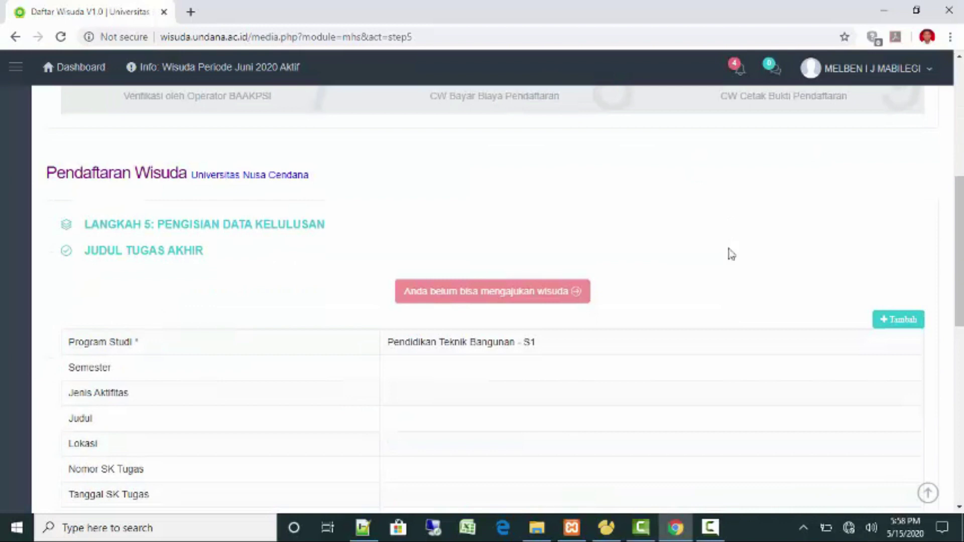
pyautogui.scroll(-2, 730, 254)
pyautogui.scroll(-2, 745, 274)
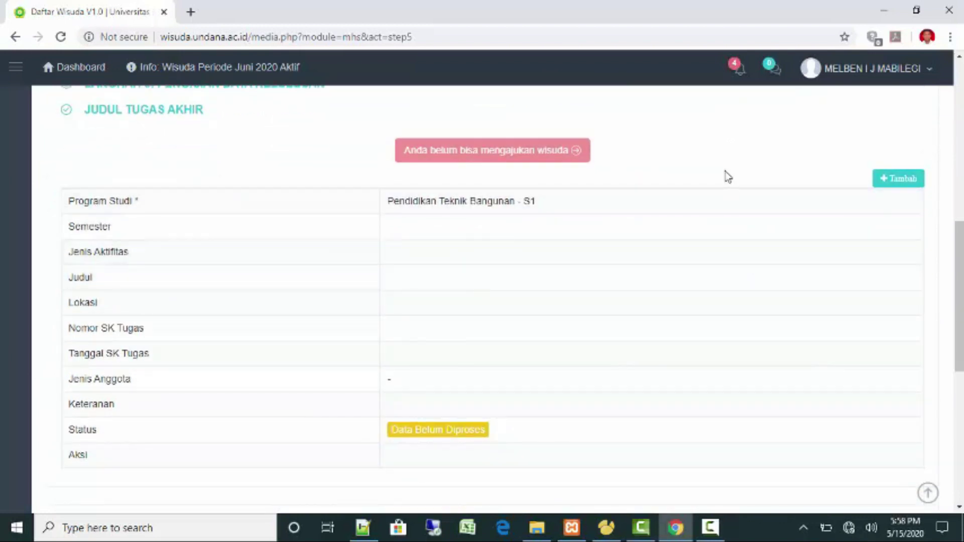
pyautogui.click(895, 186)
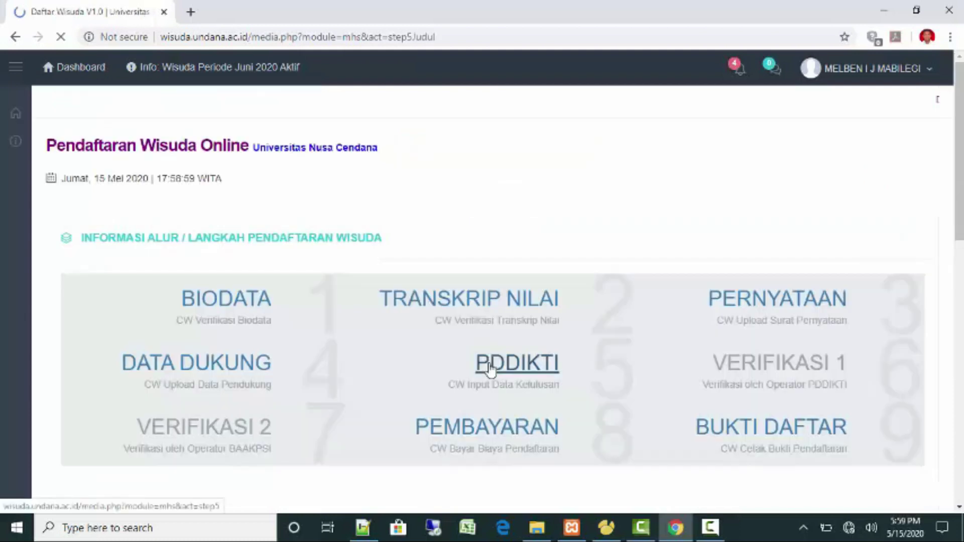
pyautogui.scroll(-1, 500, 360)
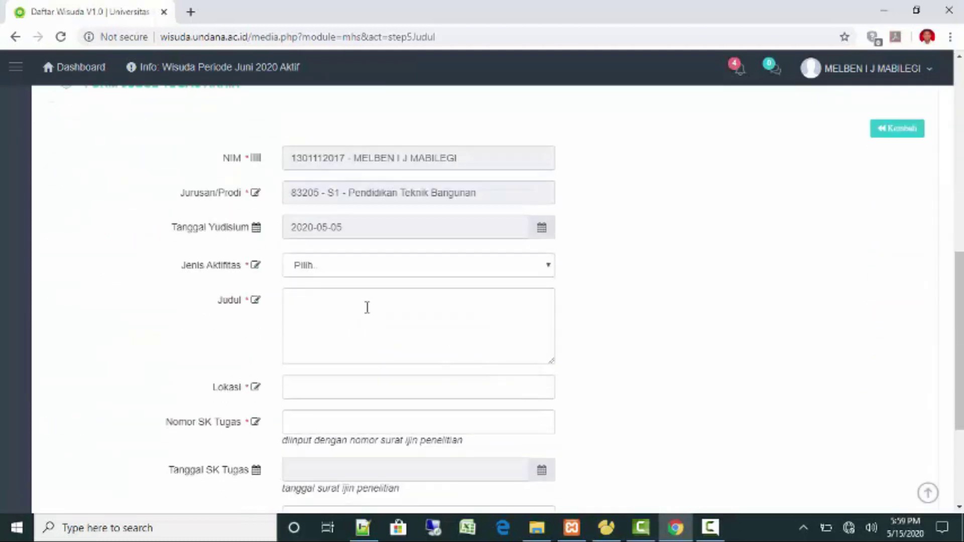
# Set Jenis Aktifitas to Skripsi in the final project title form and review the other activity types.
pyautogui.click(356, 266)
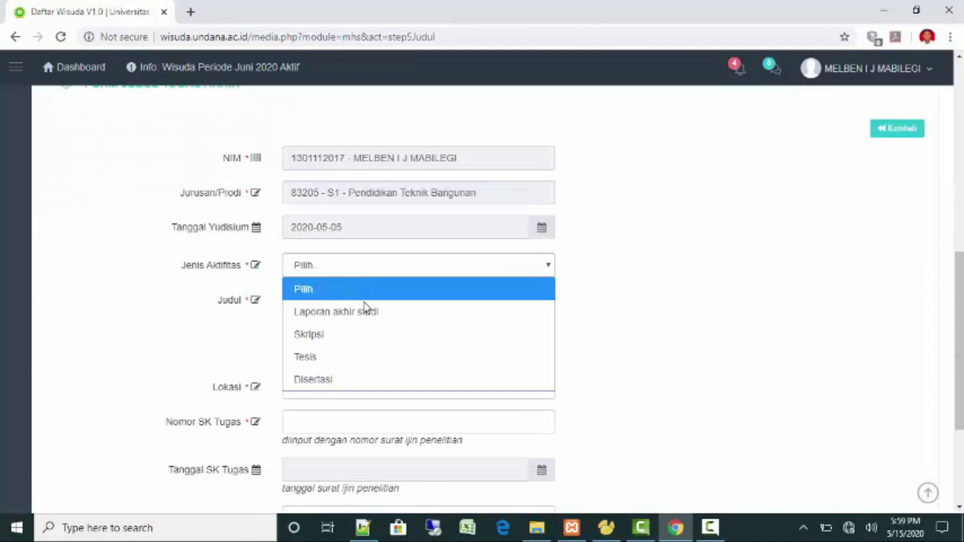
pyautogui.click(357, 341)
pyautogui.click(362, 271)
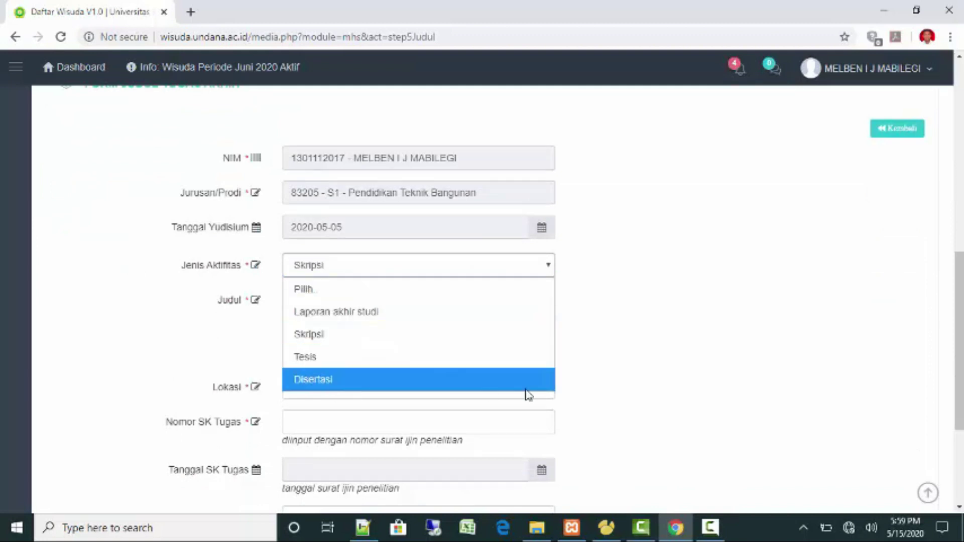
pyautogui.click(657, 364)
# Enter "test judul skripsi" as the Judul and "test lokasi" as the Lokasi.
pyautogui.click(331, 312)
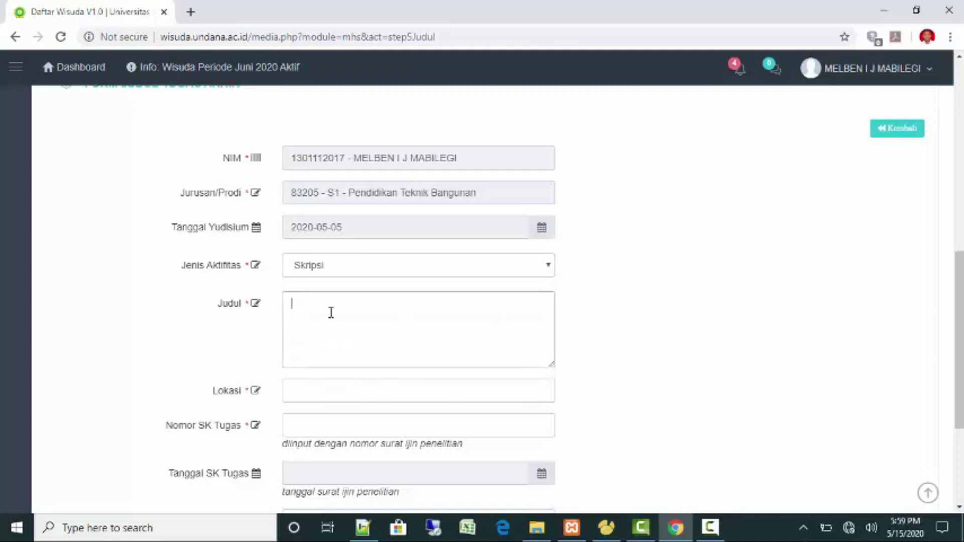
pyautogui.write('test judul skripsi')
pyautogui.click(362, 392)
pyautogui.write('tes')
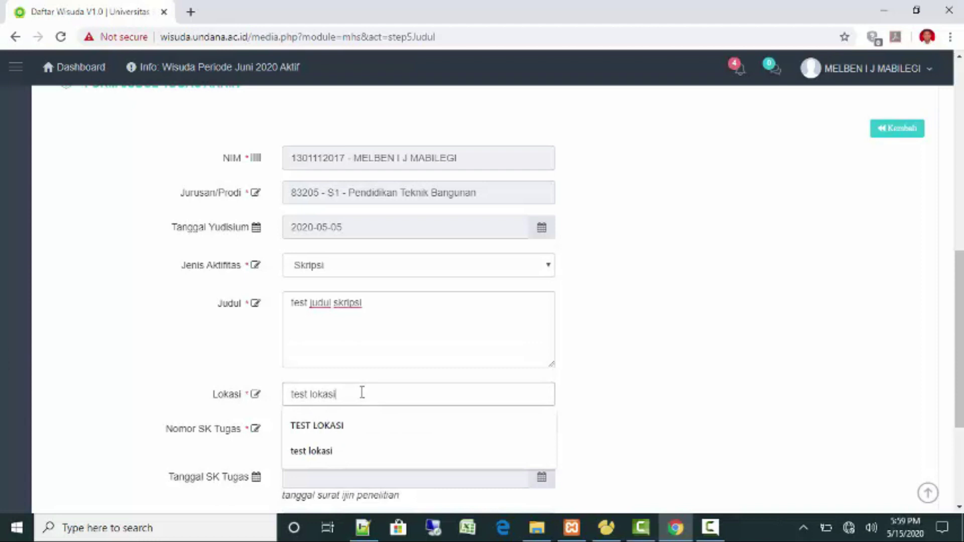
pyautogui.click(601, 426)
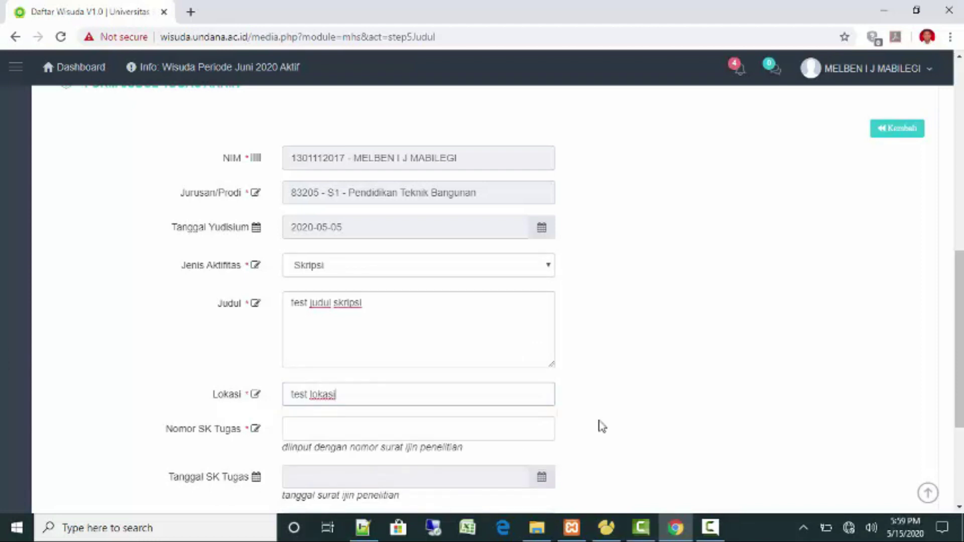
pyautogui.click(466, 439)
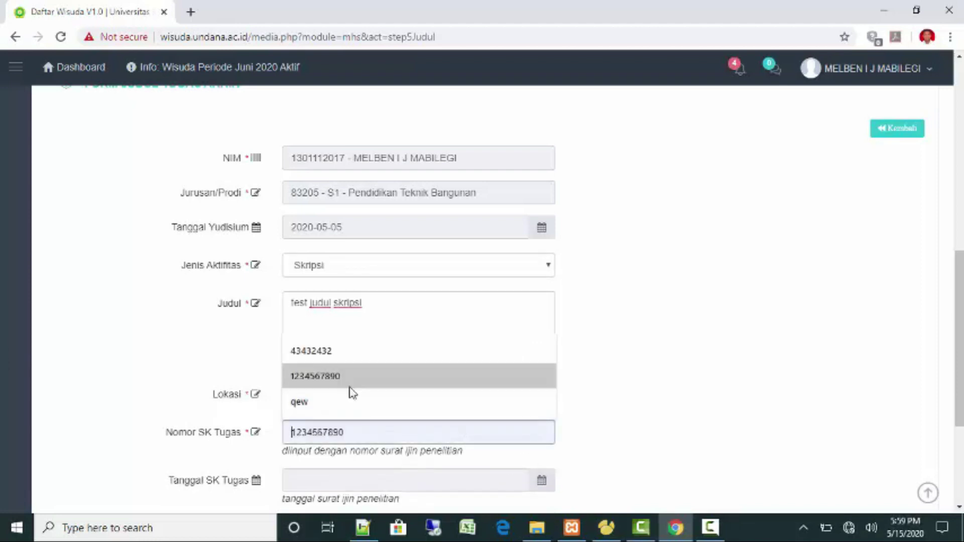
pyautogui.click(348, 382)
pyautogui.scroll(-3, 610, 454)
pyautogui.click(399, 338)
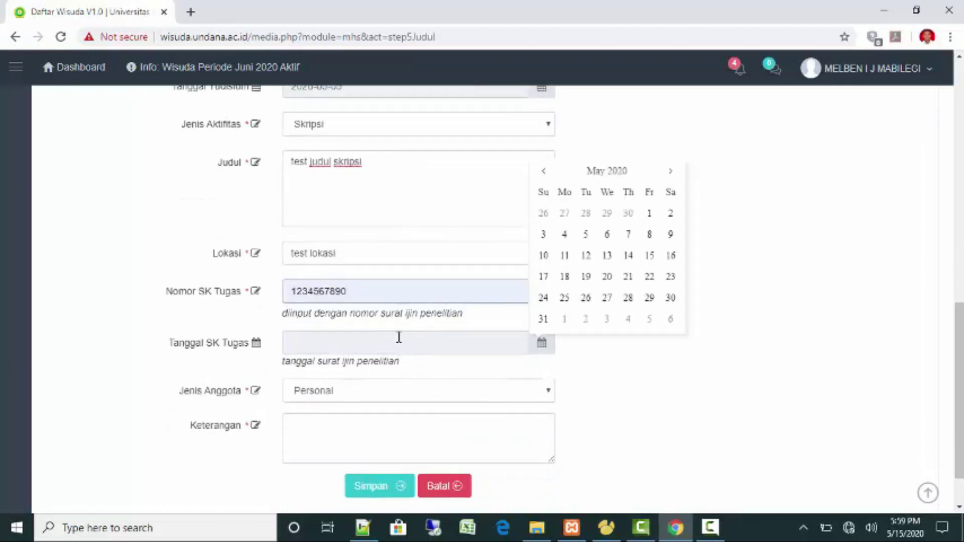
pyautogui.click(578, 255)
# Keep Jenis Anggota as Personal, enter "test keterangan" as the Keterangan, and save the final project title.
pyautogui.scroll(-1, 581, 261)
pyautogui.scroll(-1, 581, 260)
pyautogui.click(351, 340)
pyautogui.click(342, 382)
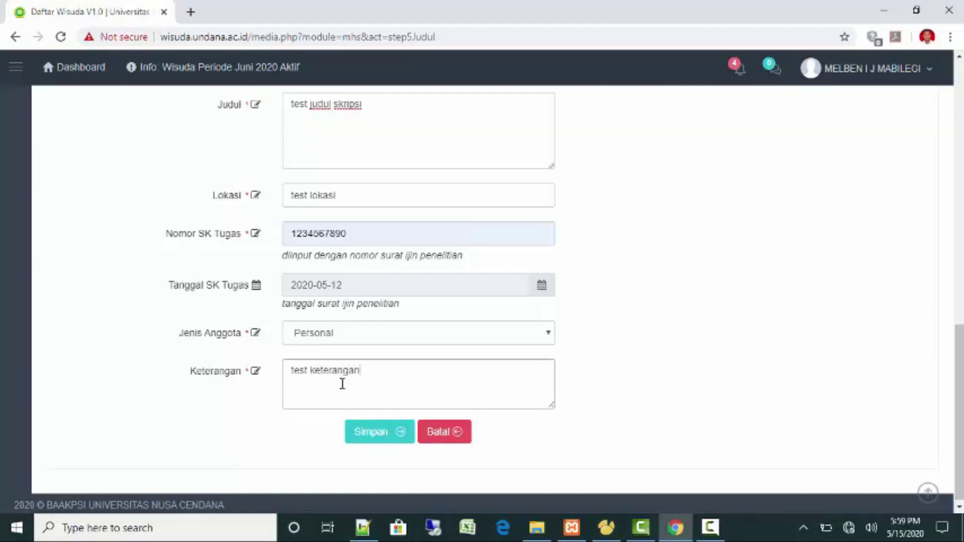
pyautogui.click(369, 435)
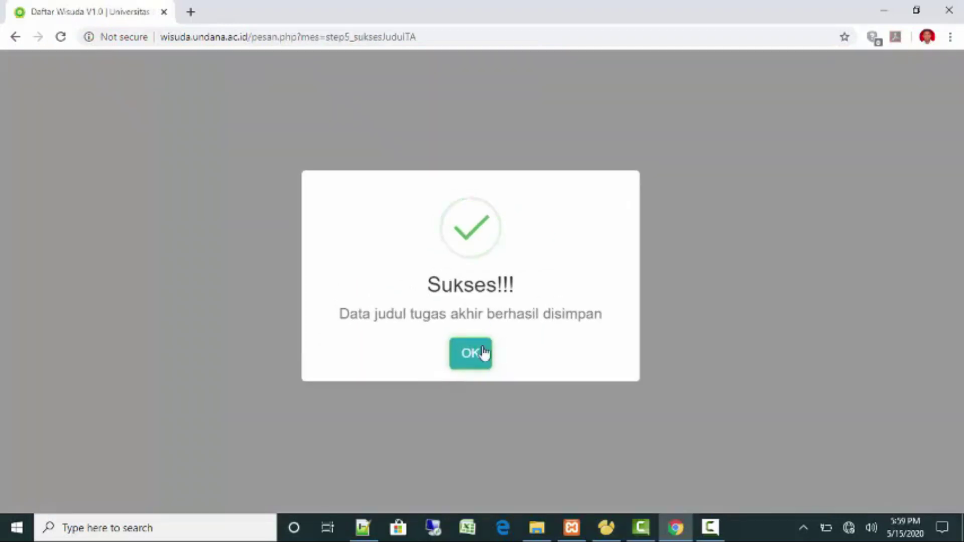
pyautogui.click(478, 357)
# Review the saved title data, then add the student under Peserta Tugas Akhir with the role Personal and save the entry.
pyautogui.scroll(-10, 478, 357)
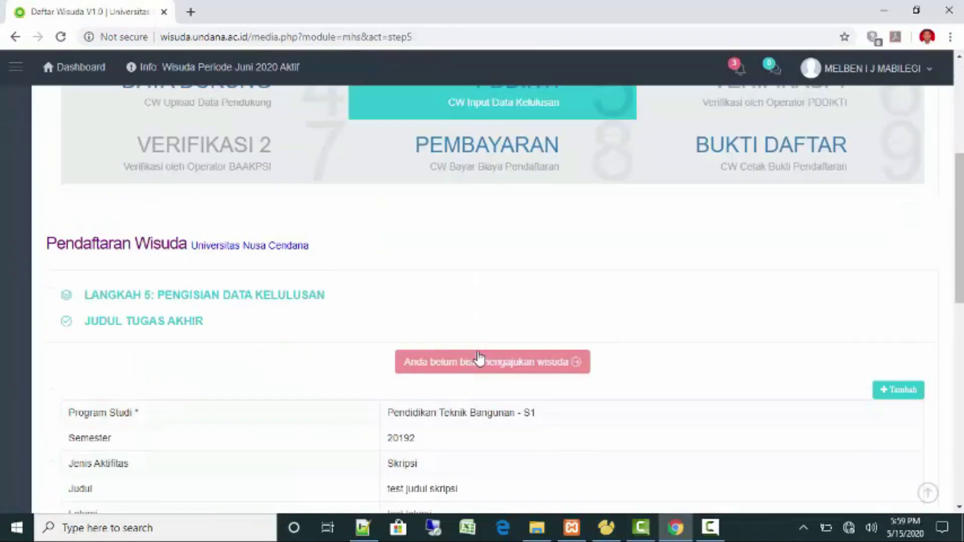
pyautogui.scroll(4, 478, 357)
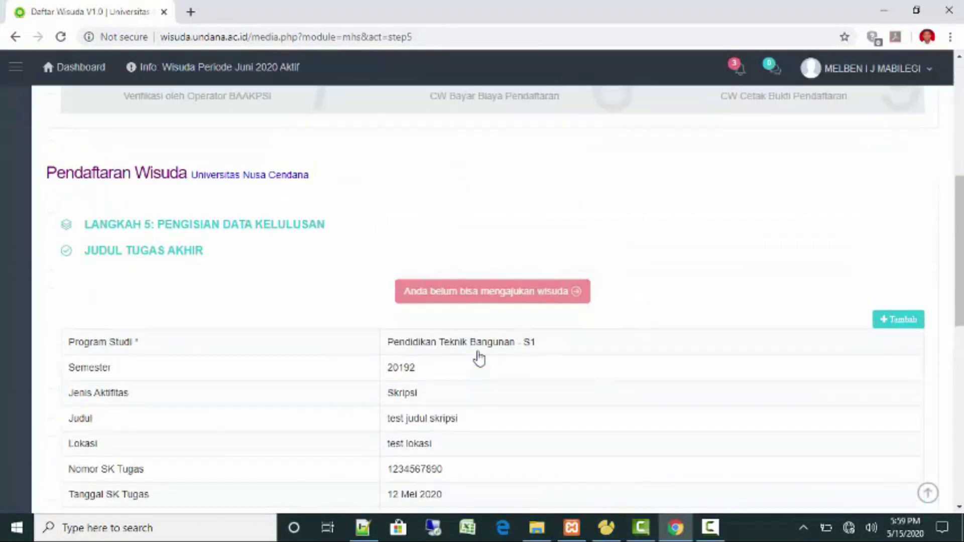
pyautogui.scroll(-4, 478, 357)
pyautogui.scroll(-4, 479, 359)
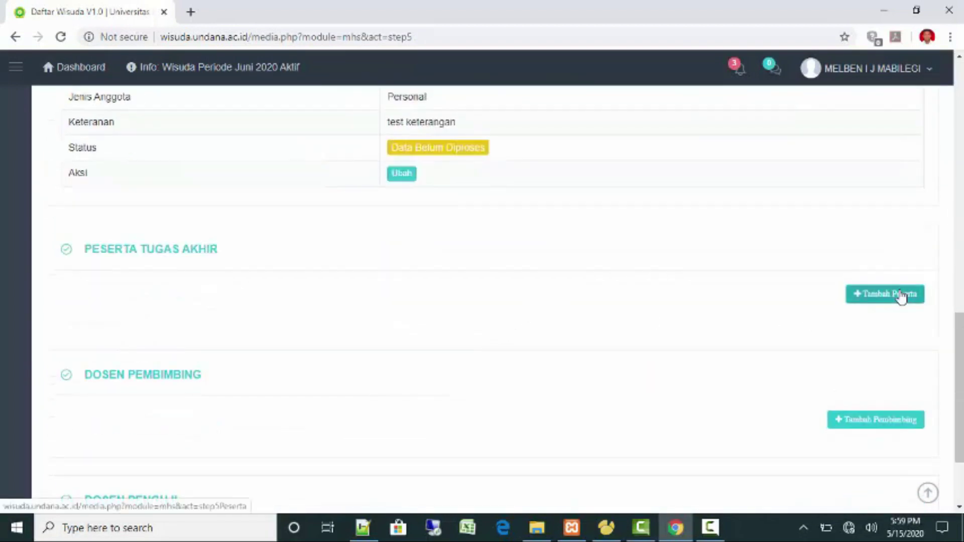
pyautogui.click(884, 295)
pyautogui.scroll(-1, 525, 282)
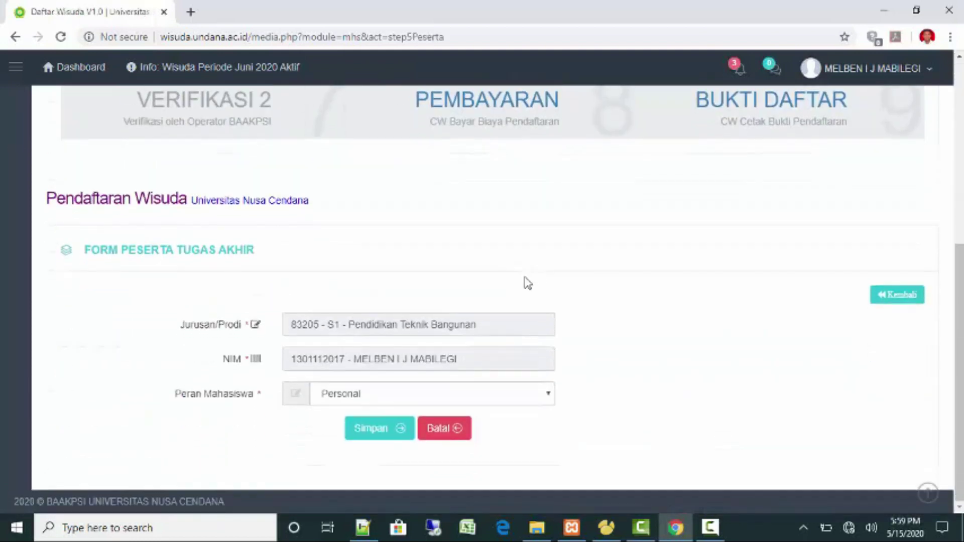
pyautogui.click(380, 432)
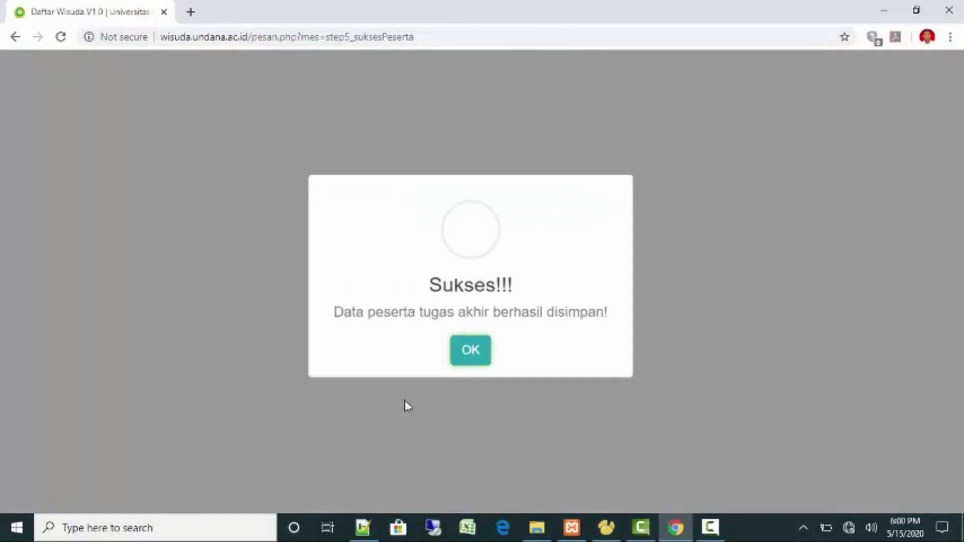
pyautogui.click(485, 350)
# Start a new Dosen Pembimbing entry, search the lecturer list by name, and select the first supervisor.
pyautogui.scroll(-15, 484, 347)
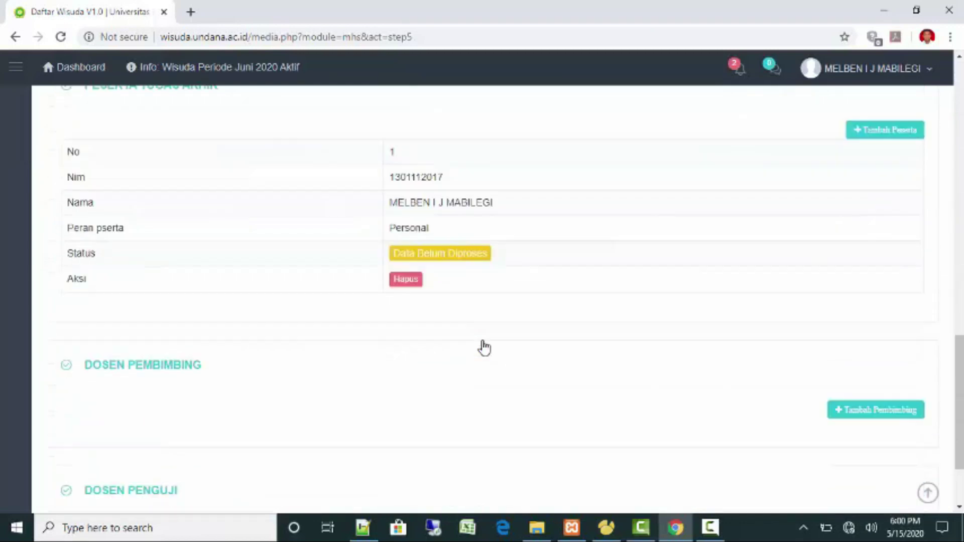
pyautogui.scroll(-3, 484, 346)
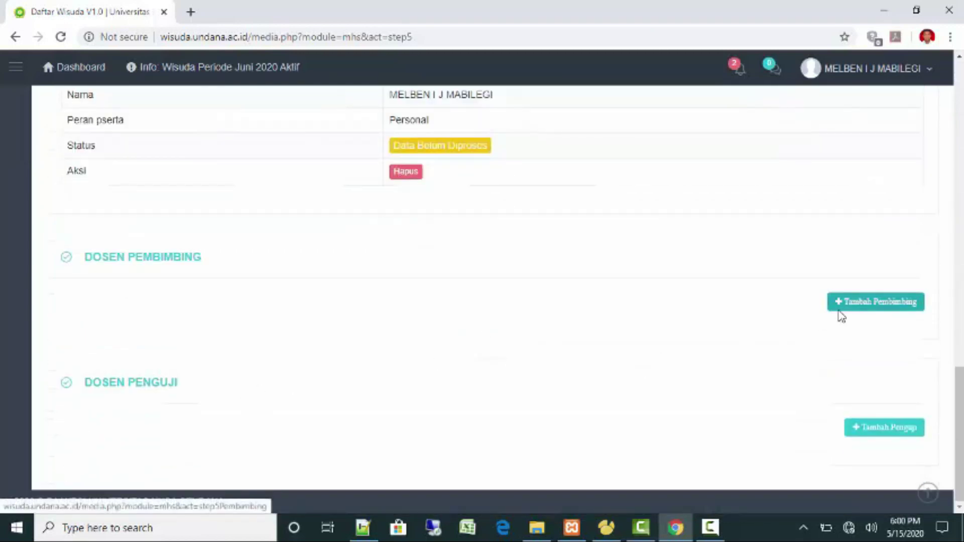
pyautogui.click(865, 307)
pyautogui.scroll(-8, 360, 351)
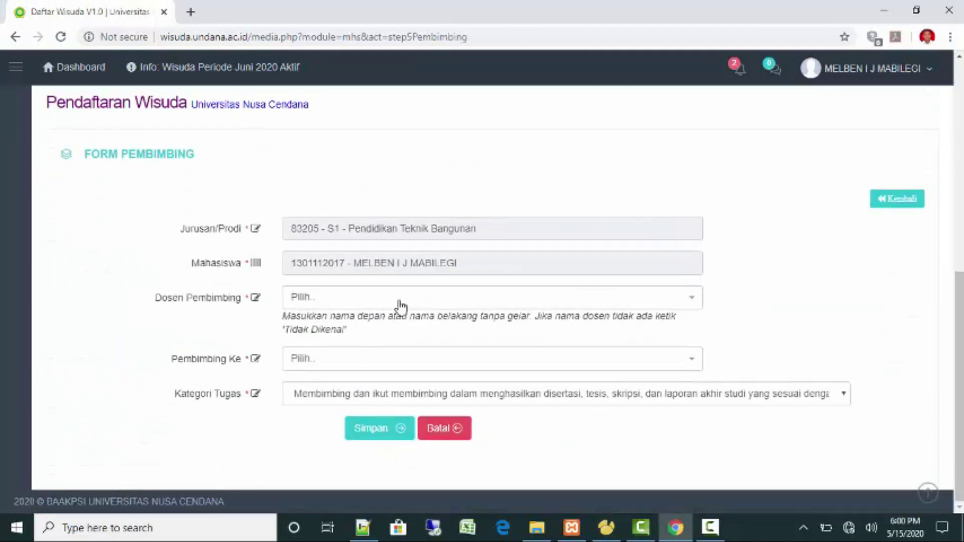
pyautogui.click(401, 304)
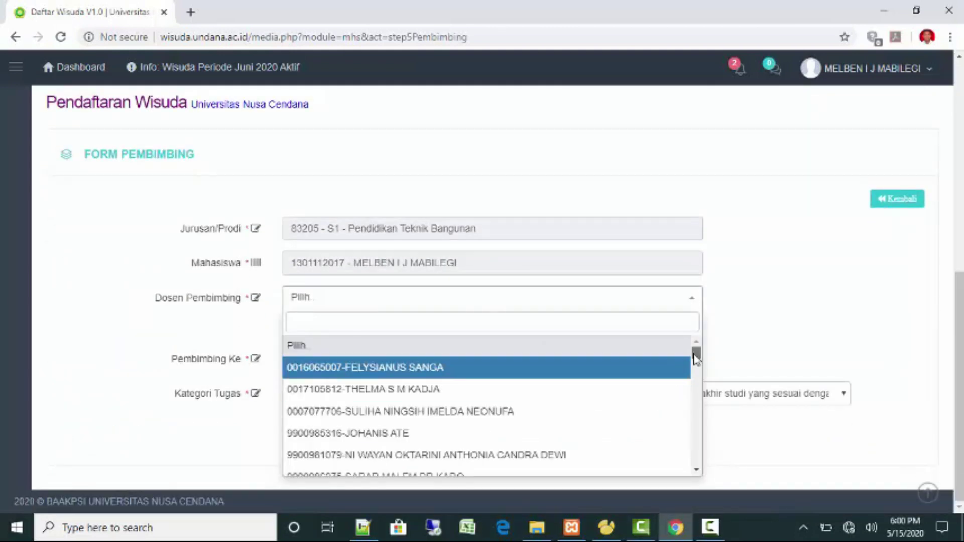
pyautogui.moveTo(696, 358); pyautogui.dragTo(618, 363)
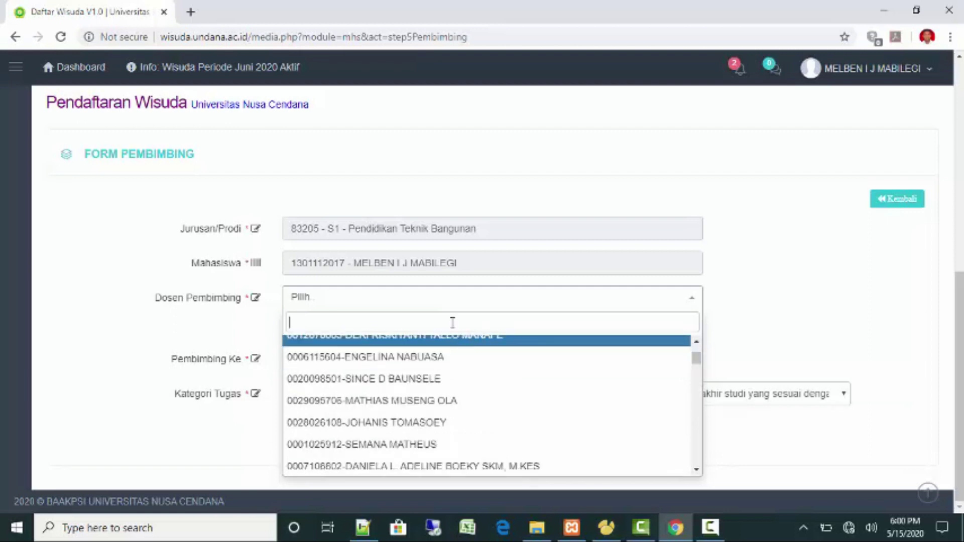
pyautogui.write('da')
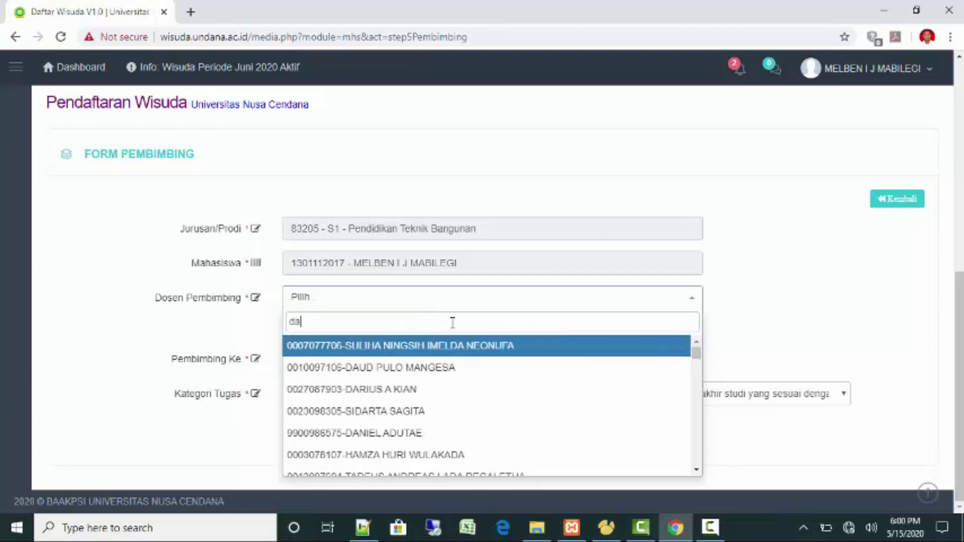
pyautogui.write('nie')
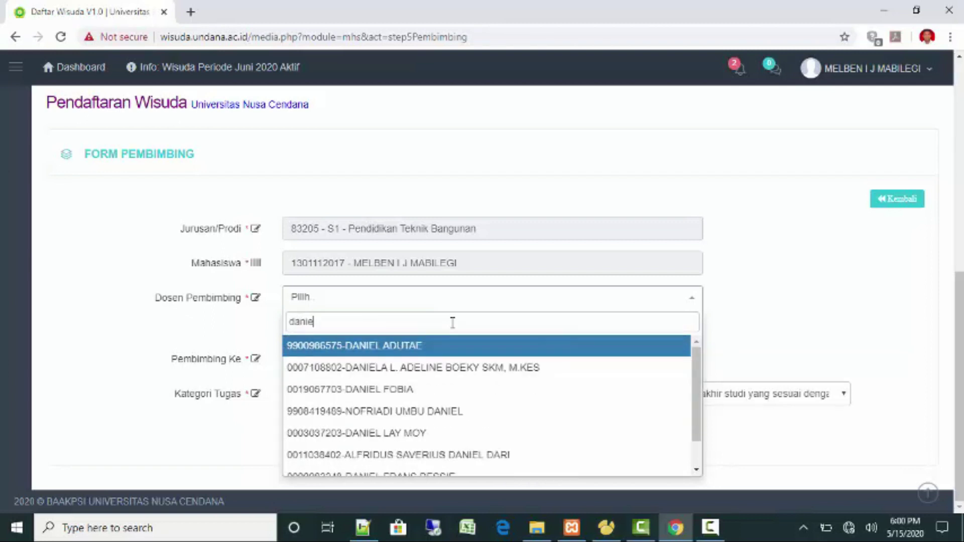
pyautogui.write('l ')
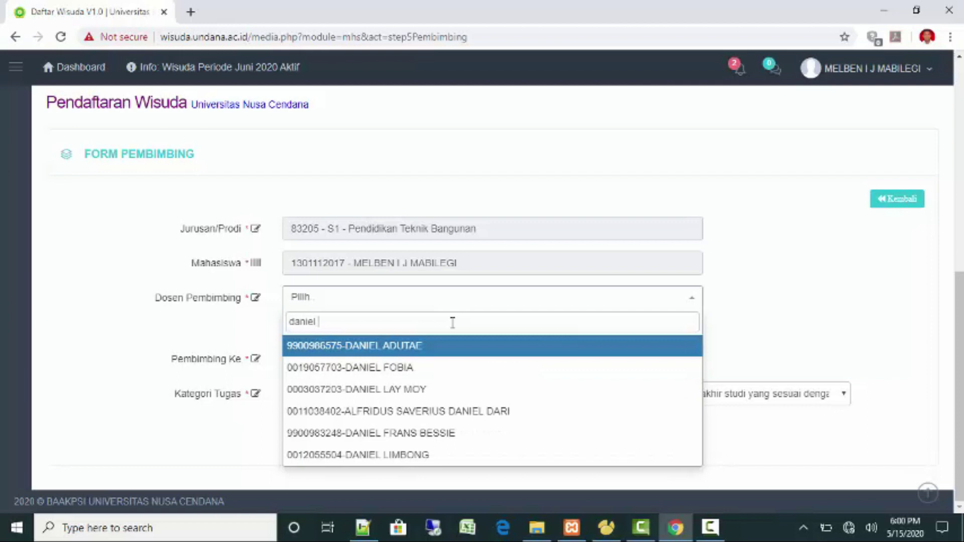
pyautogui.write('la')
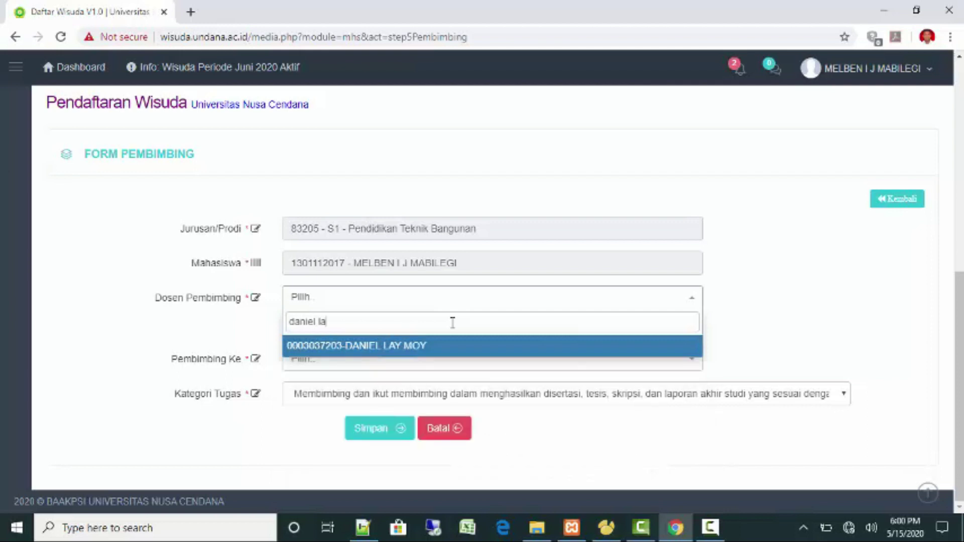
pyautogui.click(459, 350)
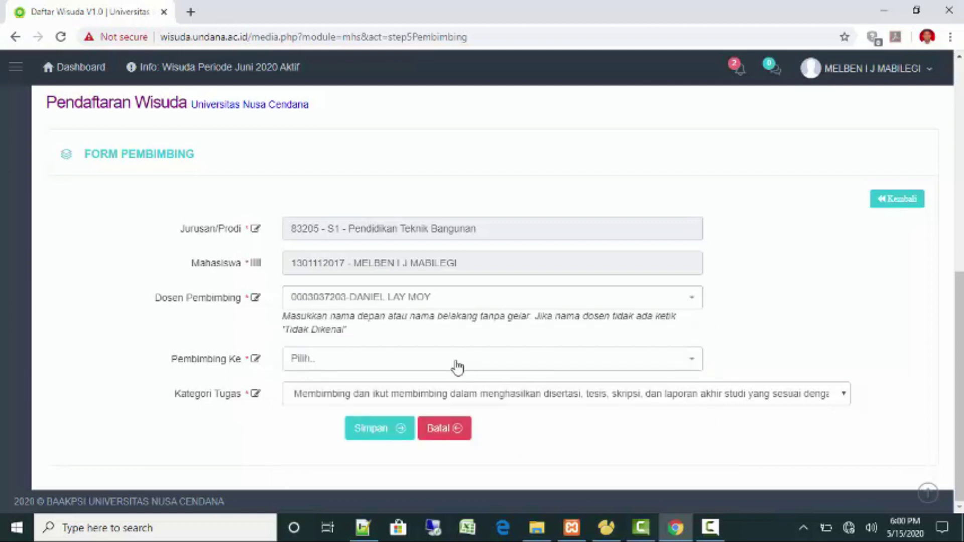
# Set Pembimbing Ke to 1 and save the first supervisor's data.
pyautogui.click(457, 368)
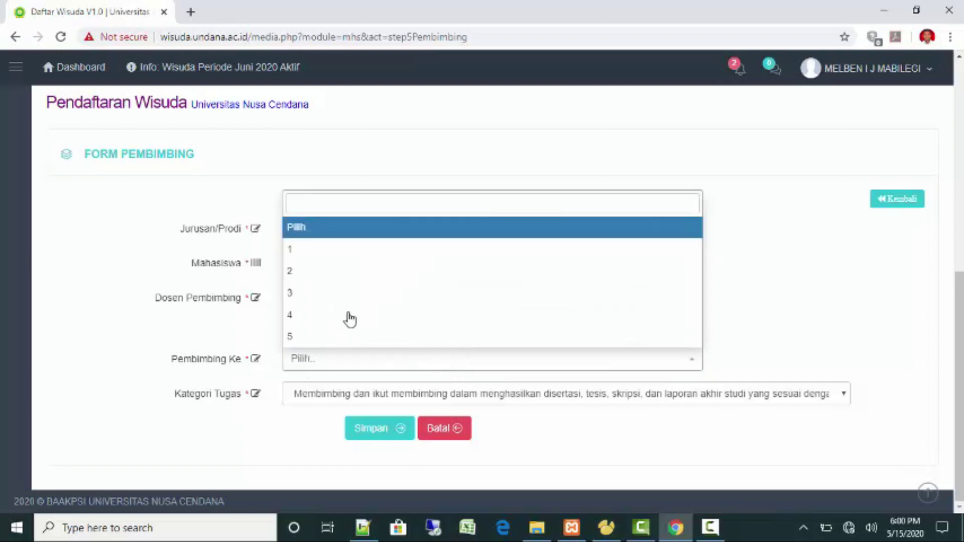
pyautogui.click(322, 258)
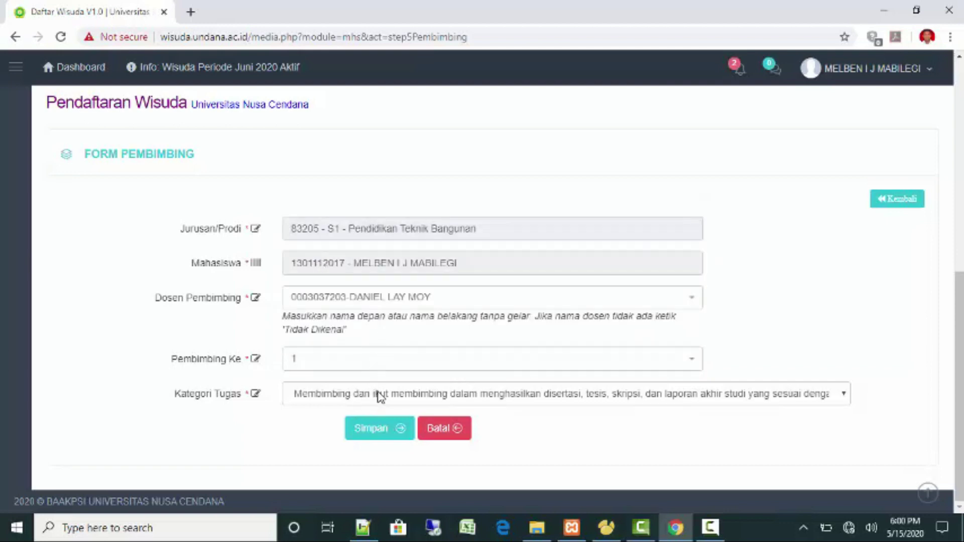
pyautogui.click(382, 430)
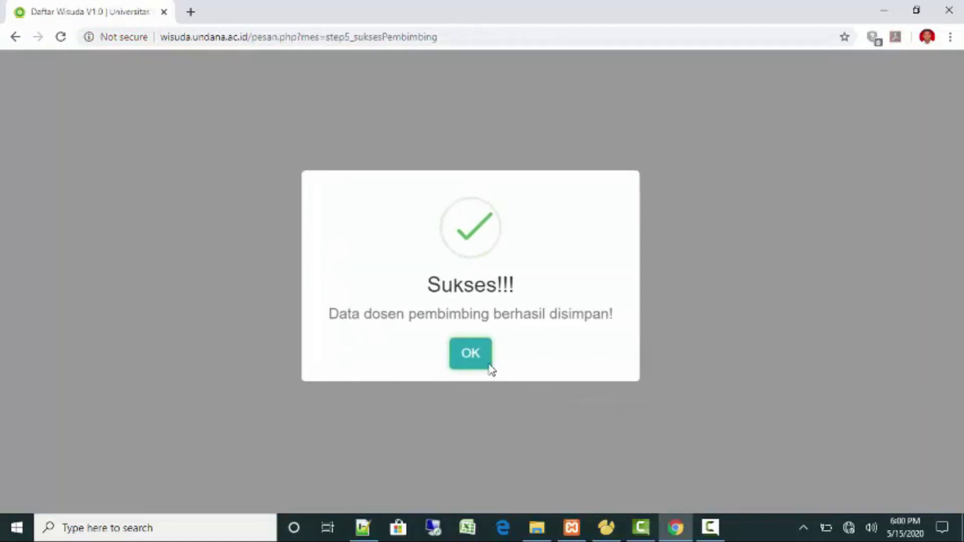
pyautogui.click(491, 367)
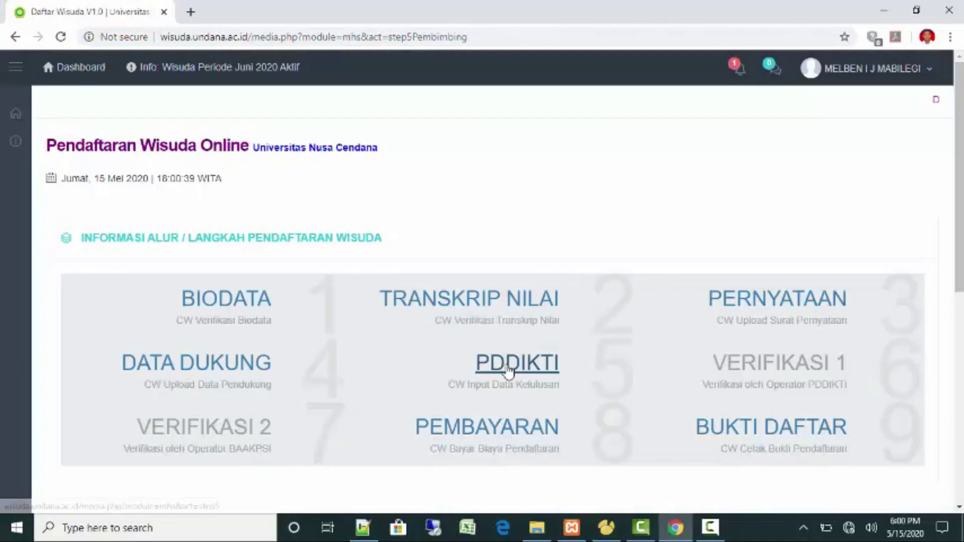
# Choose a lecturer as Dosen Pembimbing in the new supervisor entry and reopen the list to pick a different one.
pyautogui.scroll(-10, 552, 366)
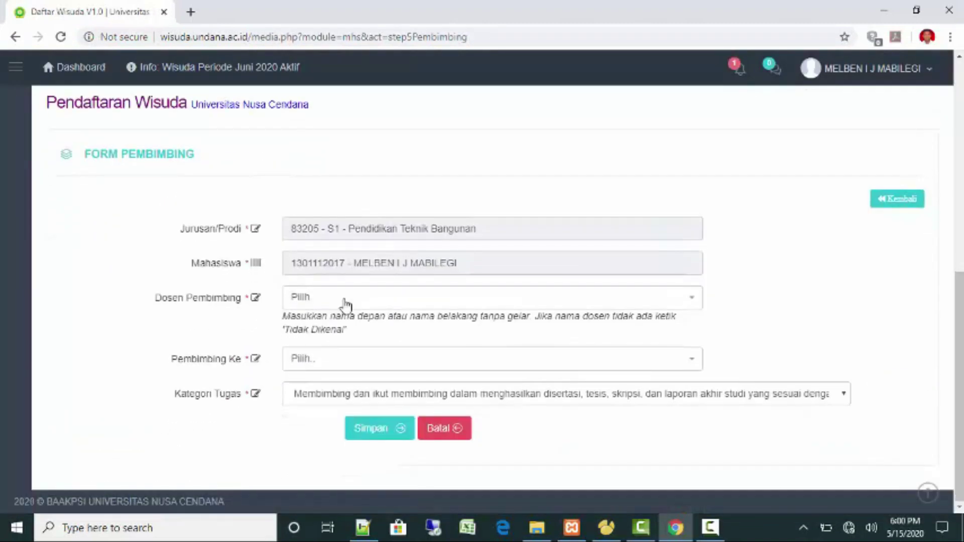
pyautogui.click(344, 300)
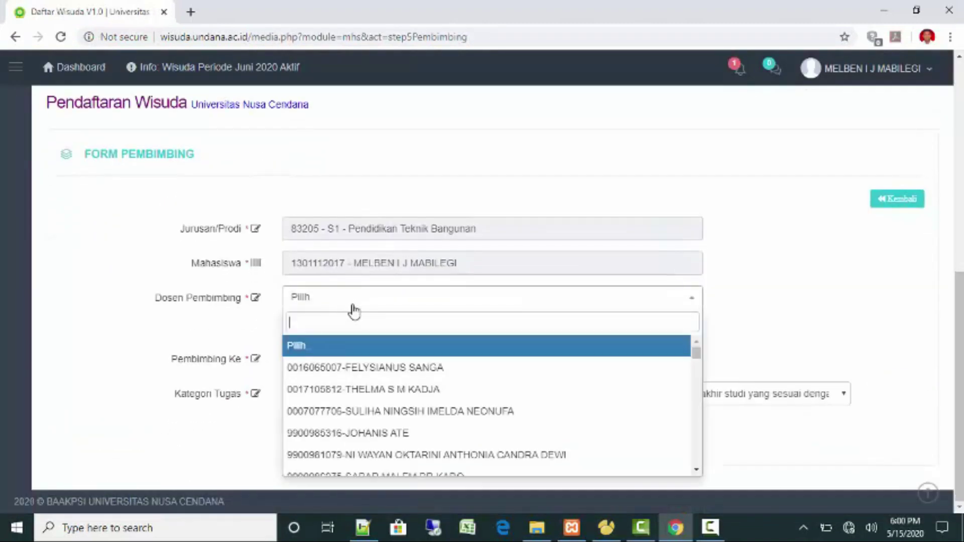
pyautogui.click(484, 434)
pyautogui.click(441, 304)
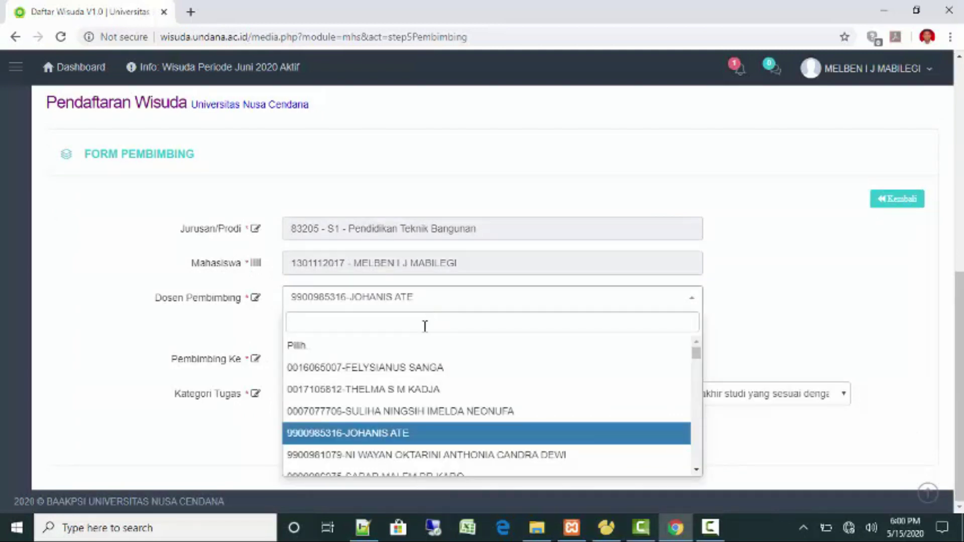
pyautogui.write('jaco')
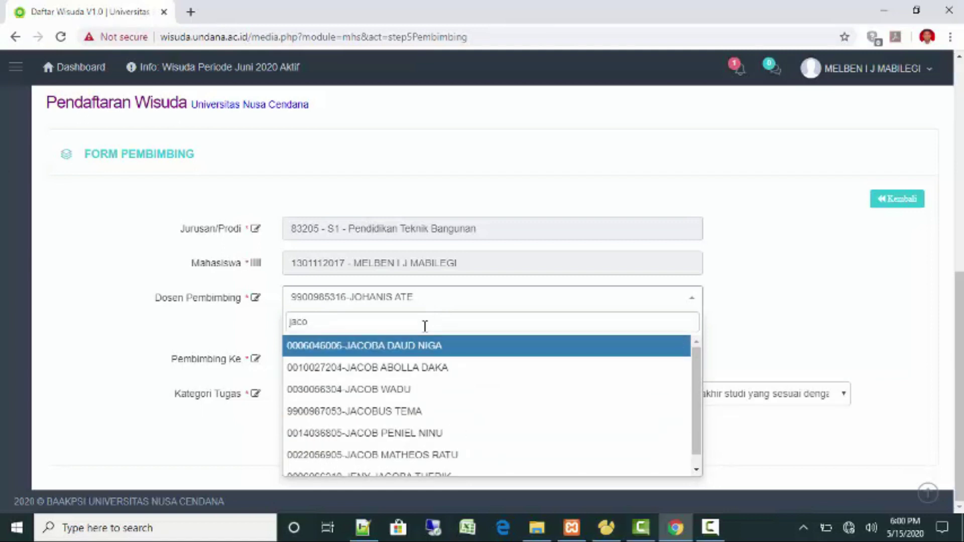
pyautogui.write('bi')
pyautogui.press('BackSpace')
pyautogui.press('BackSpace')
pyautogui.press('BackSpace')
pyautogui.press('BackSpace')
pyautogui.press('BackSpace')
pyautogui.press('BackSpace')
# Search for the second supervisor by surname, select the matching lecturer, set Pembimbing Ke to 2, and save the entry.
pyautogui.write('messa')
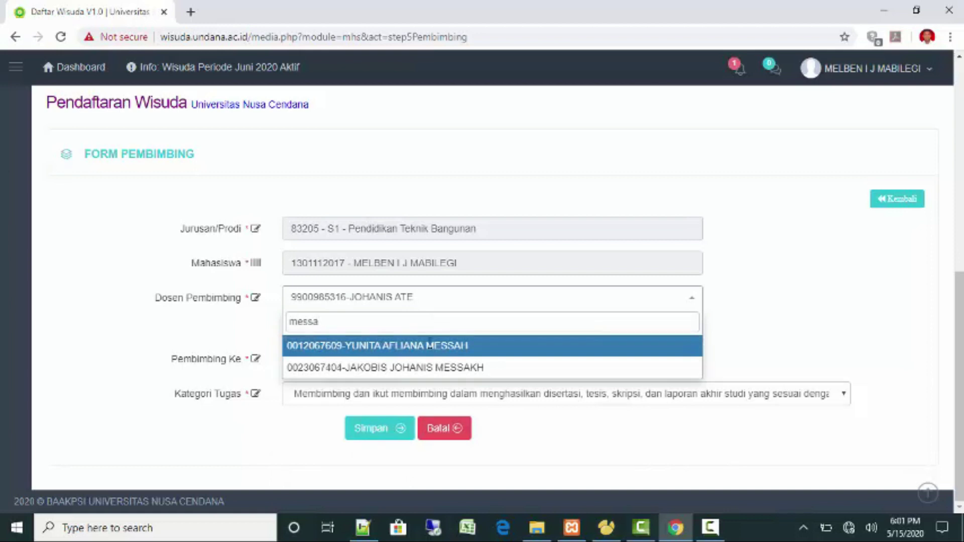
pyautogui.click(438, 368)
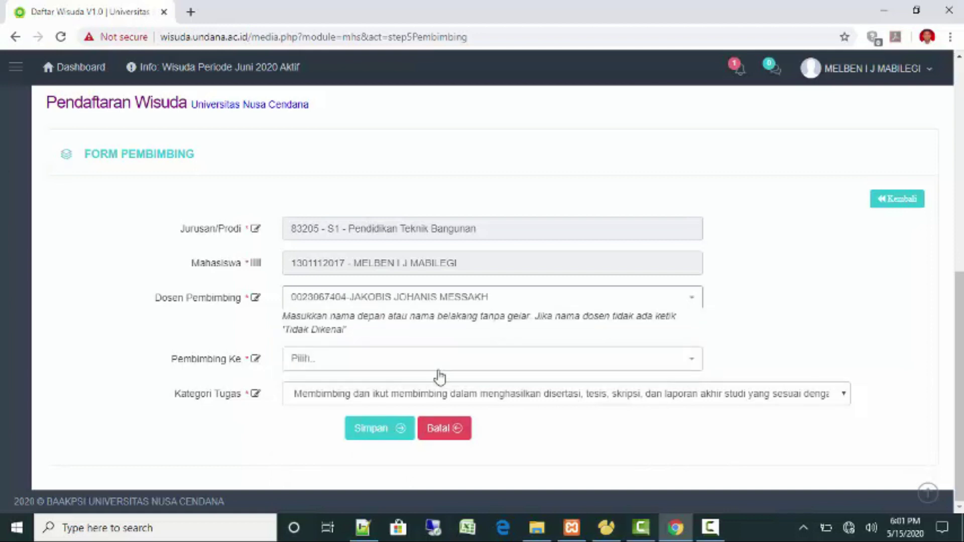
pyautogui.click(376, 372)
pyautogui.click(334, 279)
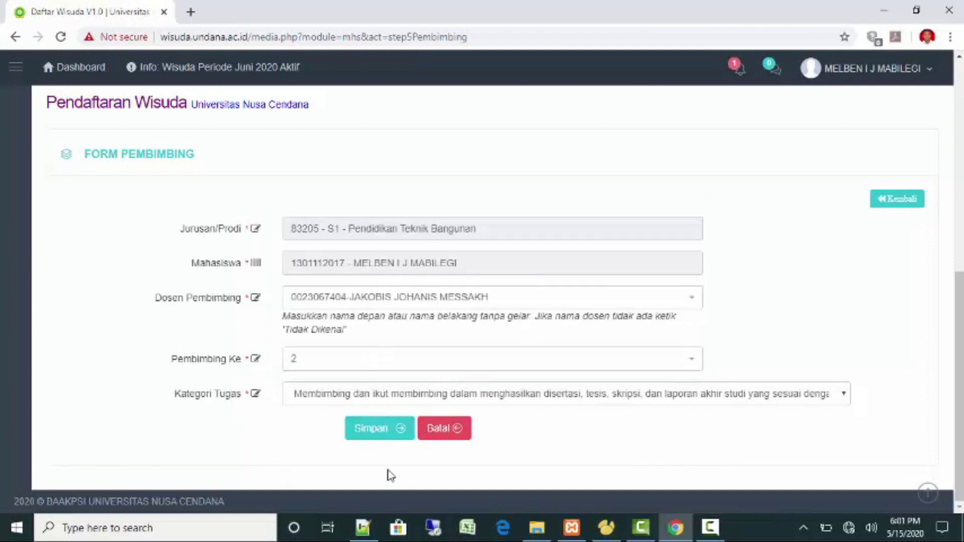
pyautogui.click(377, 432)
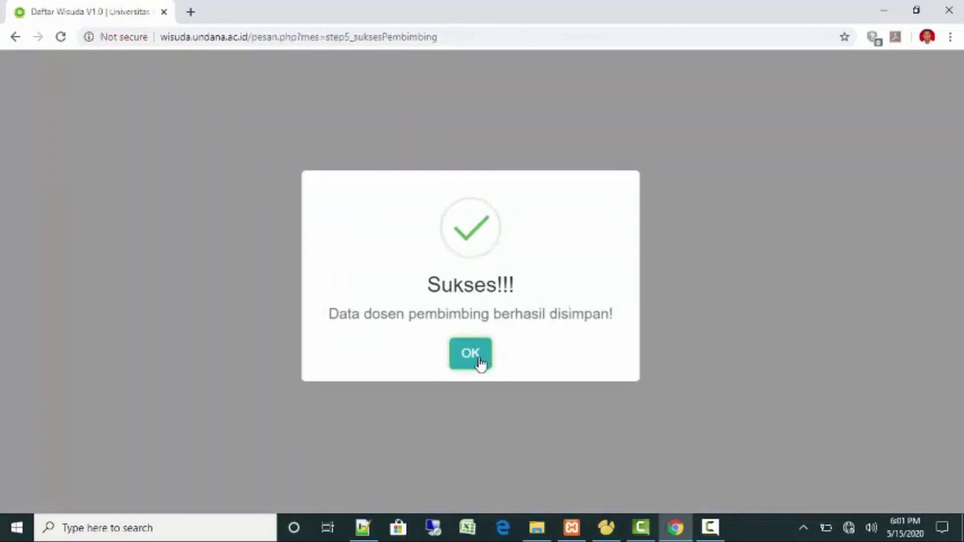
pyautogui.click(481, 362)
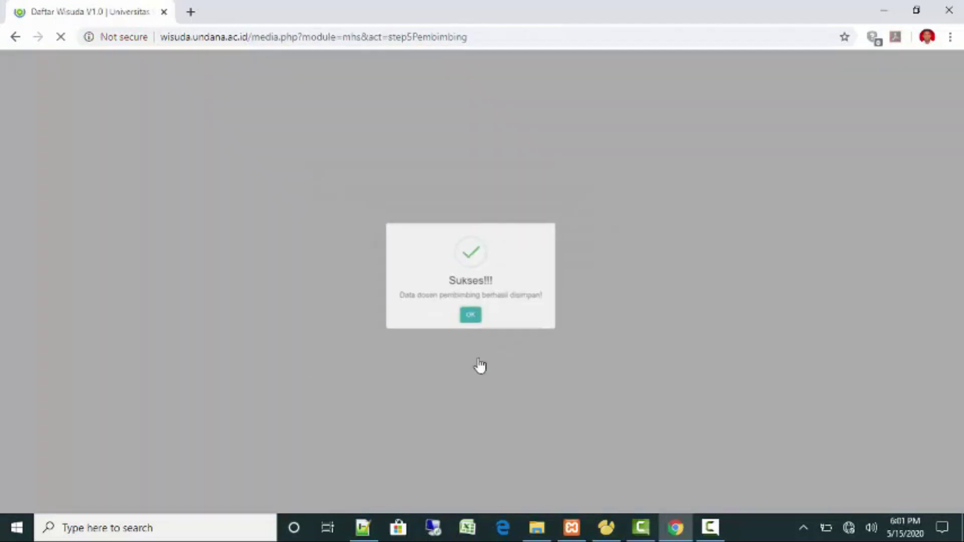
pyautogui.click(481, 362)
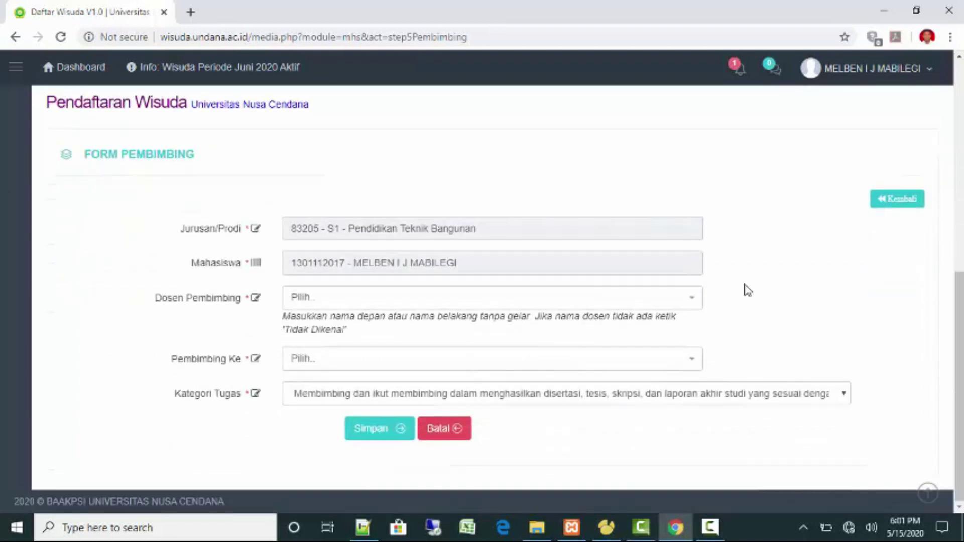
# Return to the step 5 overview and review the saved Dosen Pembimbing entries.
pyautogui.click(884, 203)
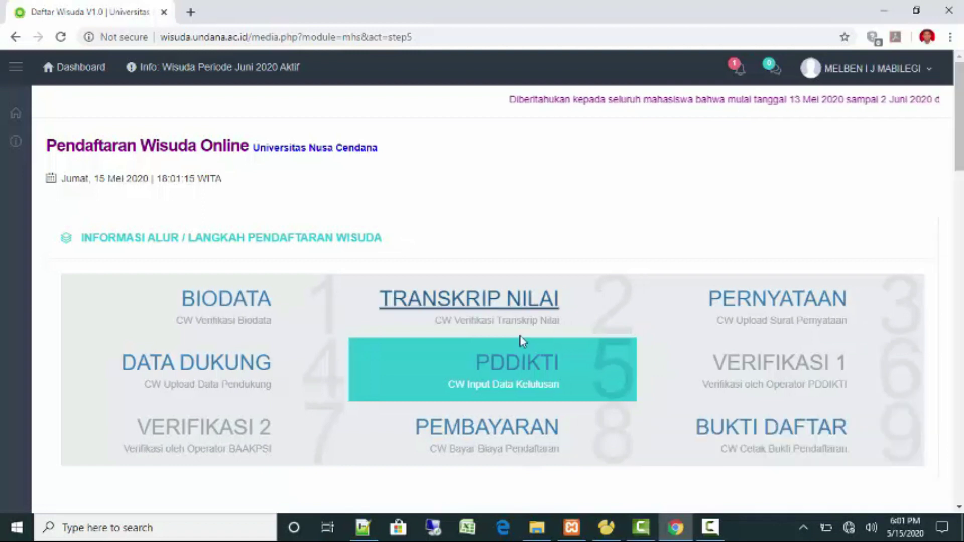
pyautogui.scroll(-20, 521, 345)
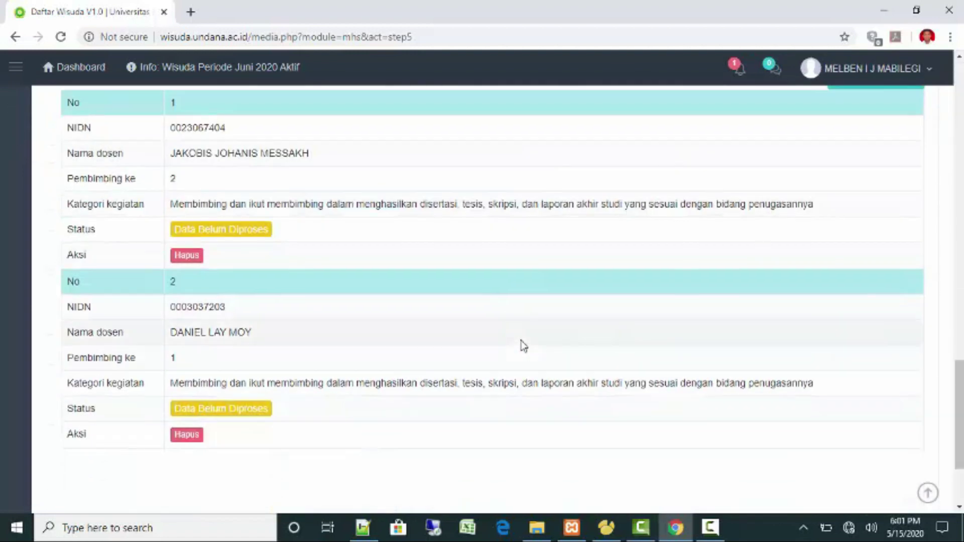
# Start a new Dosen Penguji entry from the step 5 overview and choose a lecturer as the examiner.
pyautogui.scroll(-3, 527, 345)
pyautogui.click(856, 435)
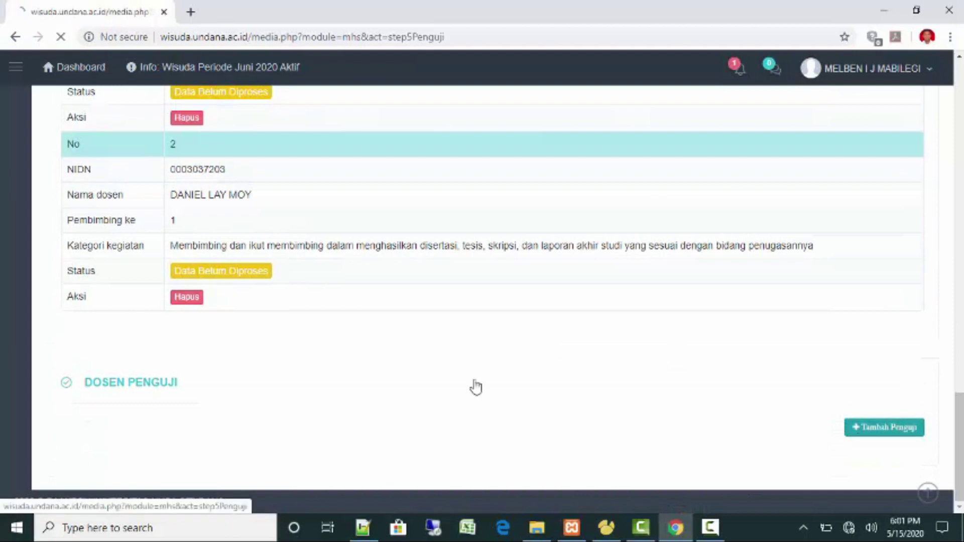
pyautogui.scroll(-5, 682, 417)
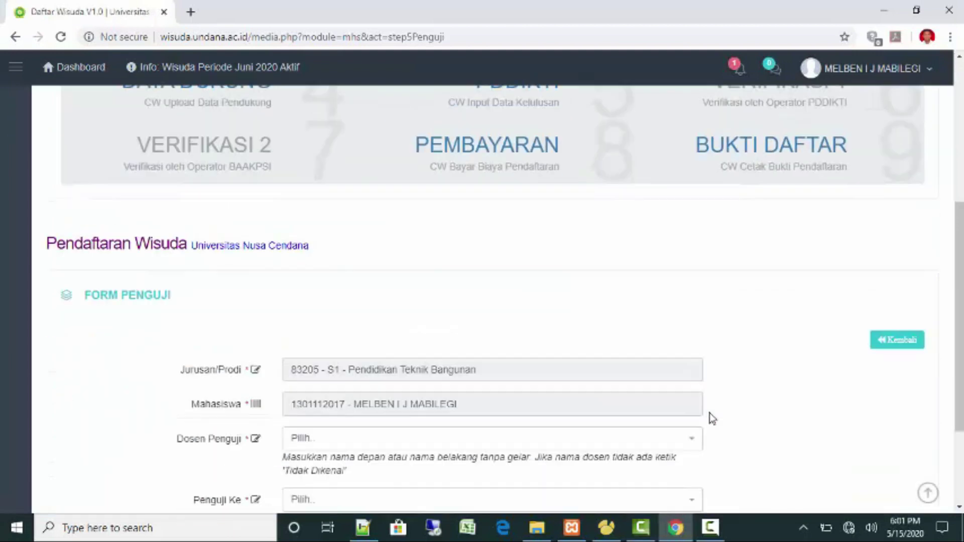
pyautogui.scroll(-3, 709, 417)
pyautogui.click(366, 301)
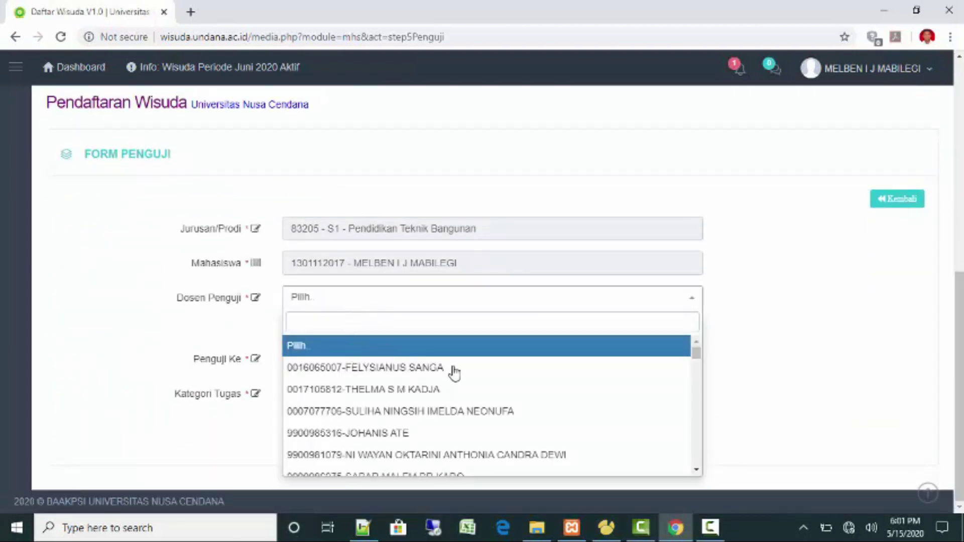
pyautogui.click(572, 409)
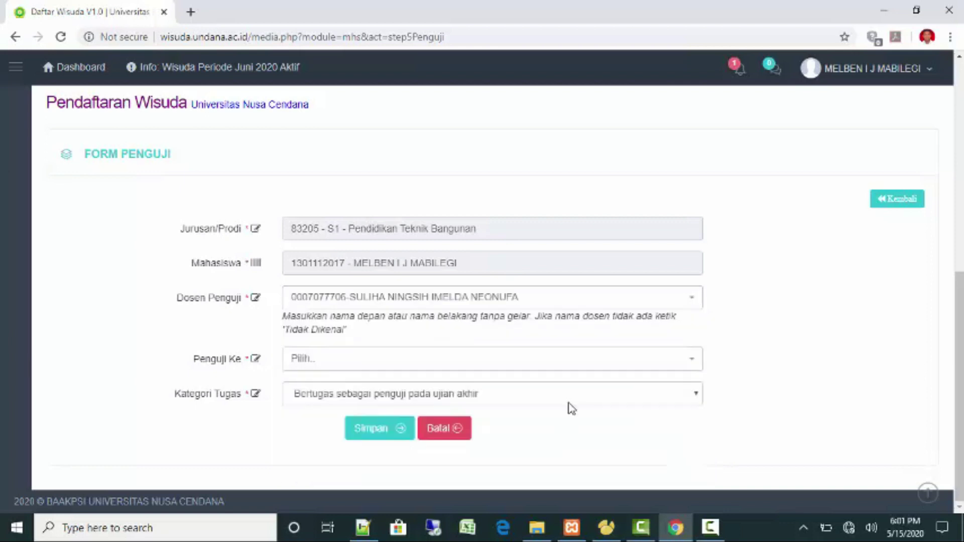
# Set Penguji Ke to 1 and save the examiner's data.
pyautogui.click(354, 362)
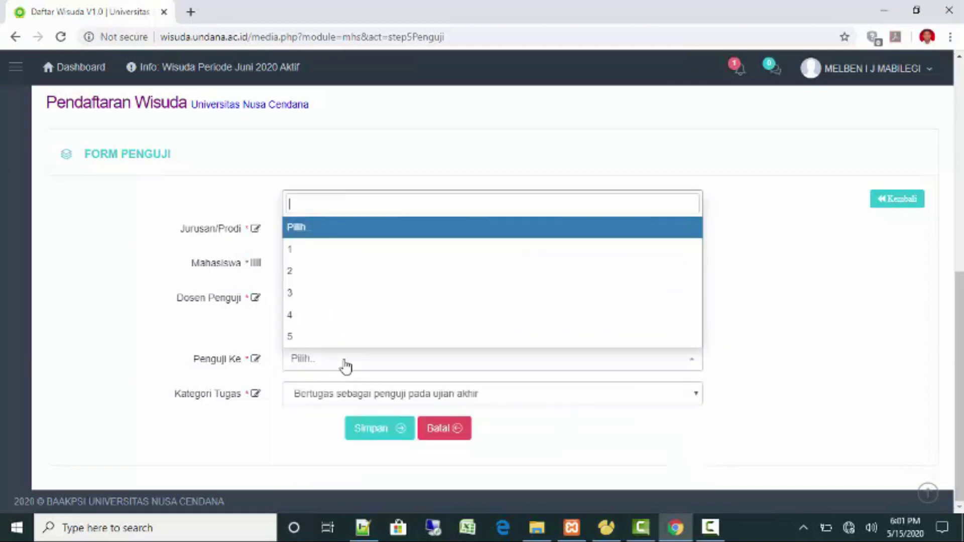
pyautogui.click(321, 250)
pyautogui.click(383, 432)
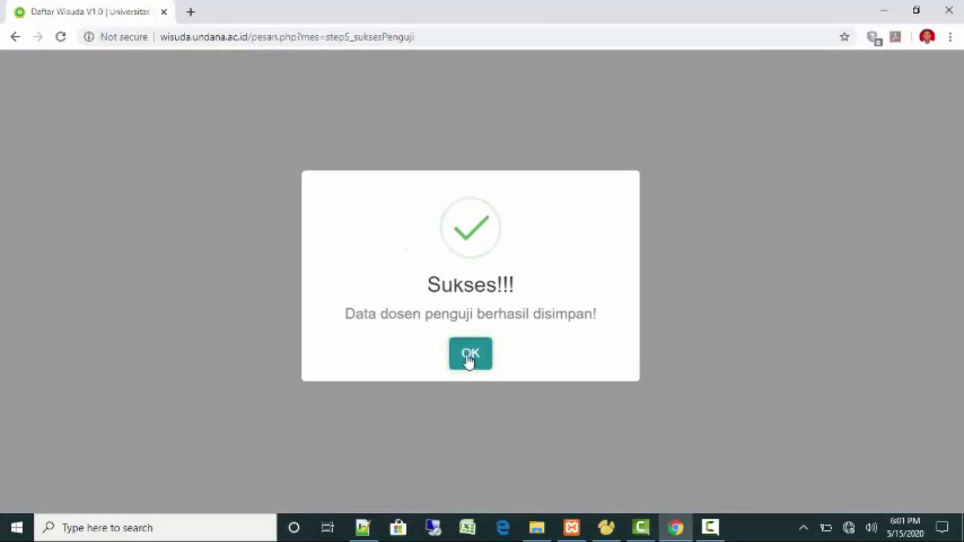
pyautogui.click(468, 353)
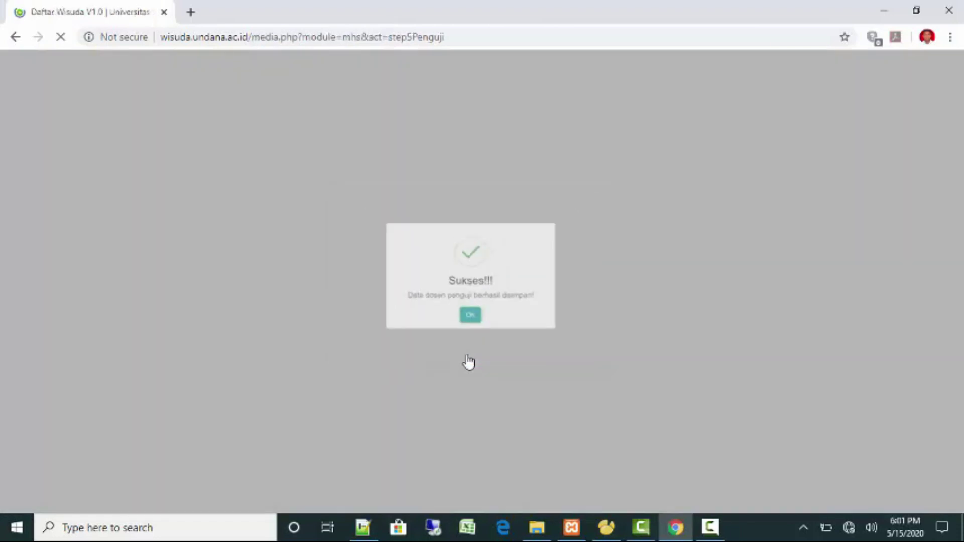
# Return to the step 5 overview and submit the graduation application for processing.
pyautogui.moveTo(960, 240); pyautogui.dragTo(961, 432)
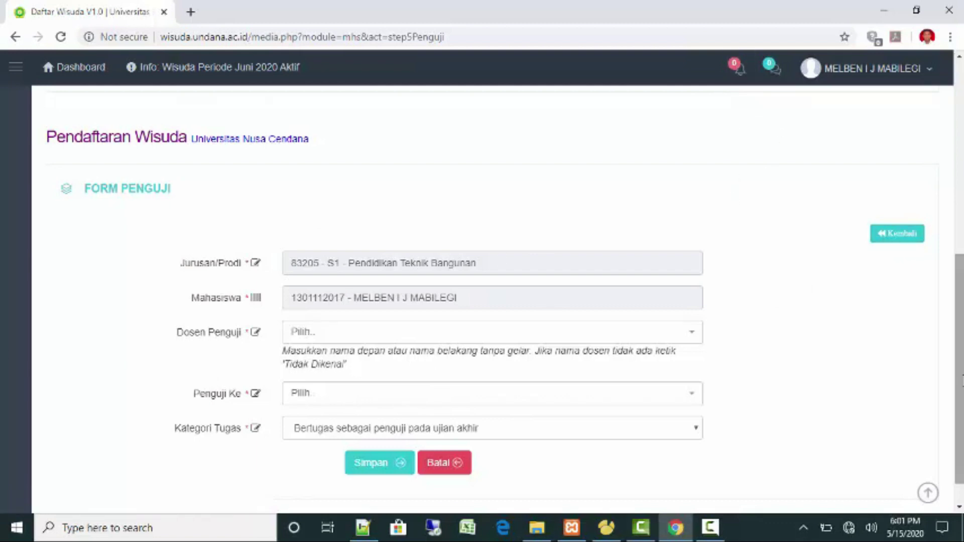
pyautogui.moveTo(959, 376); pyautogui.dragTo(954, 346)
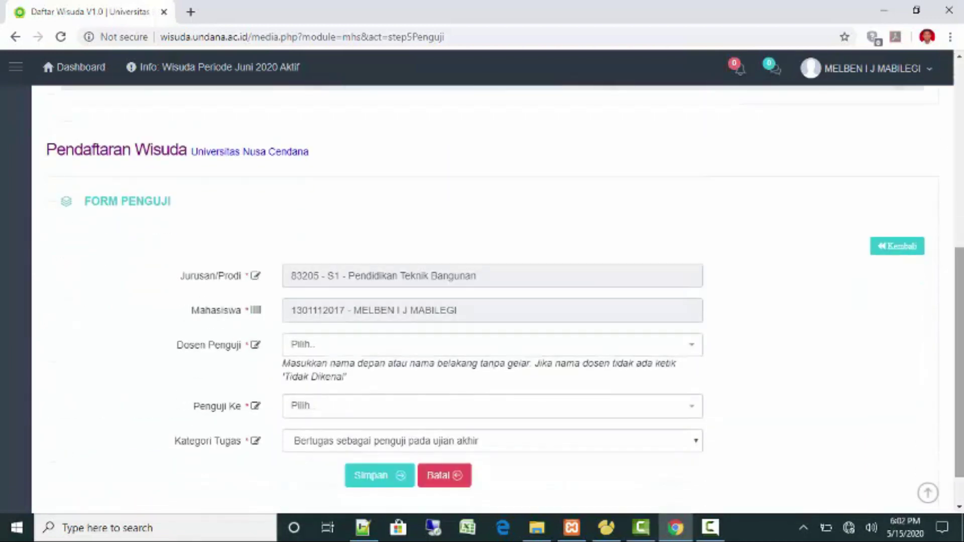
pyautogui.click(909, 258)
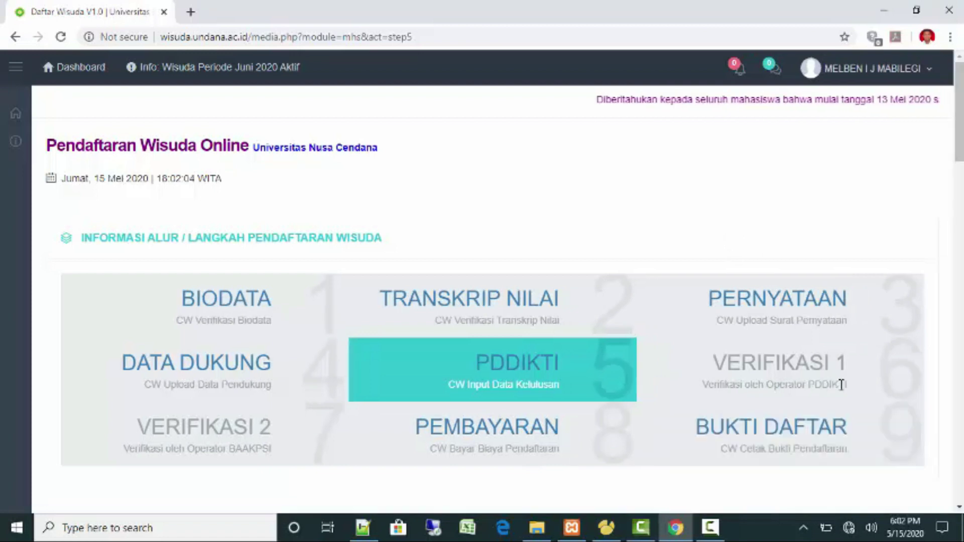
pyautogui.click(959, 507)
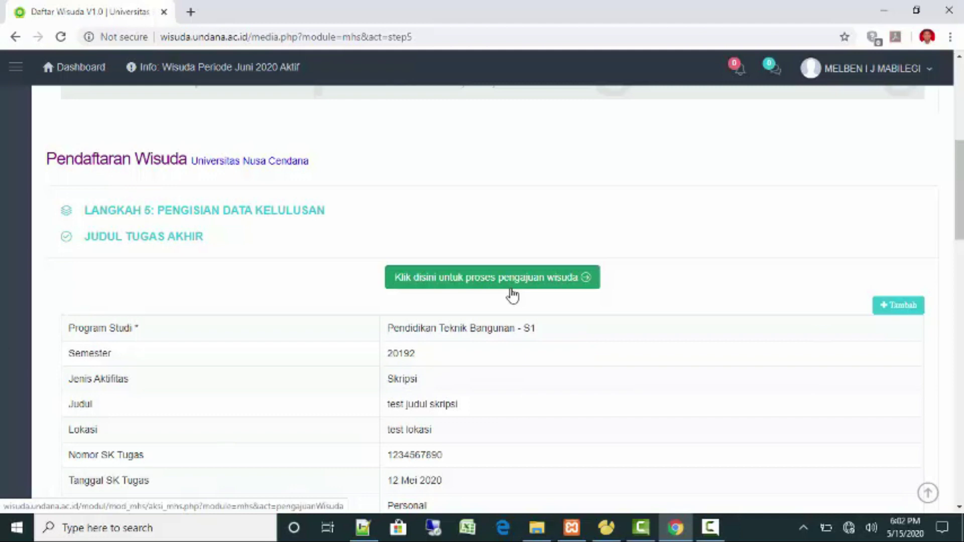
pyautogui.click(476, 283)
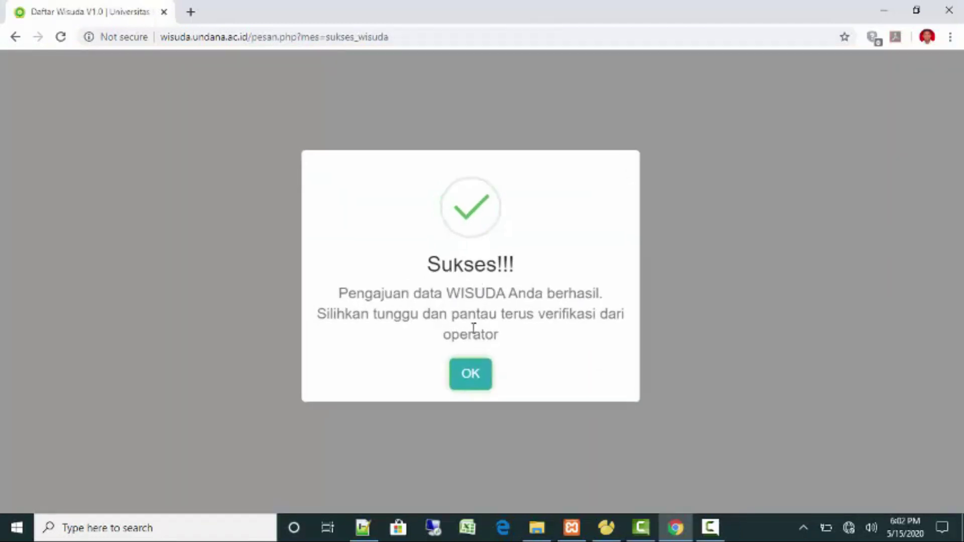
pyautogui.click(471, 375)
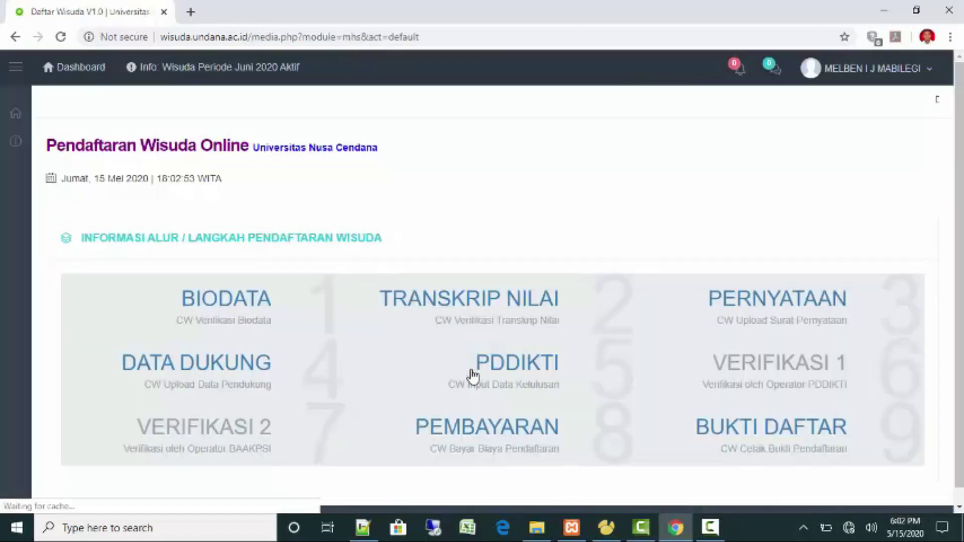
# Check the error notifications for data completeness and compare them with the verifier notifications.
pyautogui.click(739, 68)
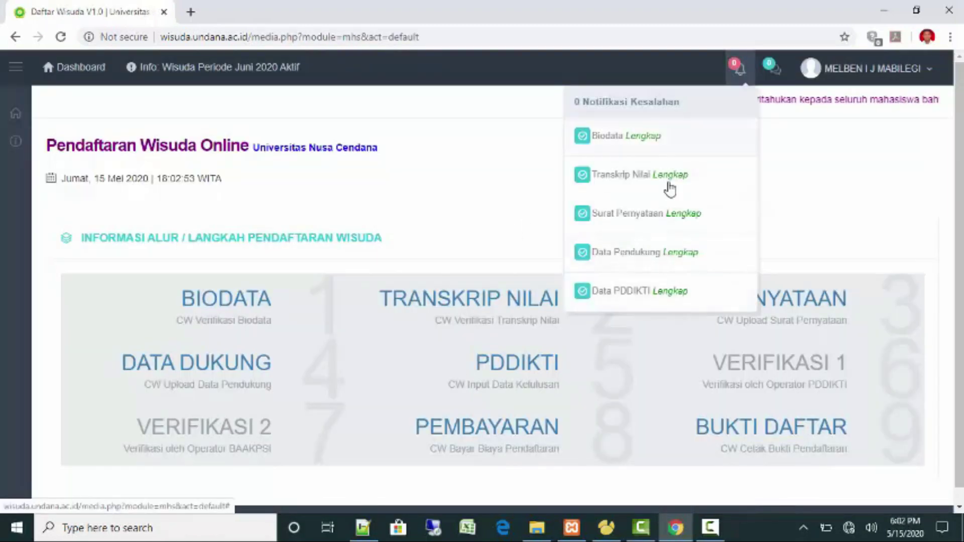
pyautogui.click(772, 67)
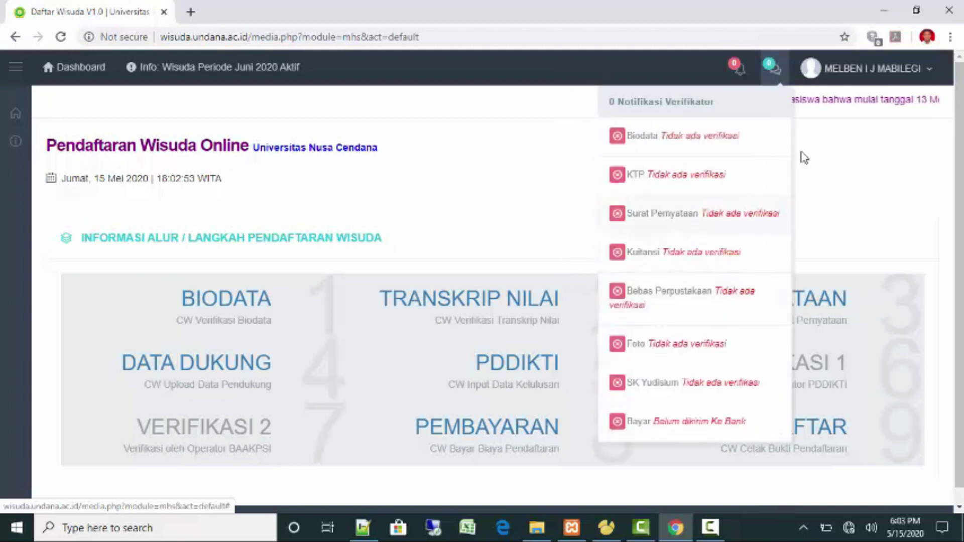
pyautogui.click(850, 181)
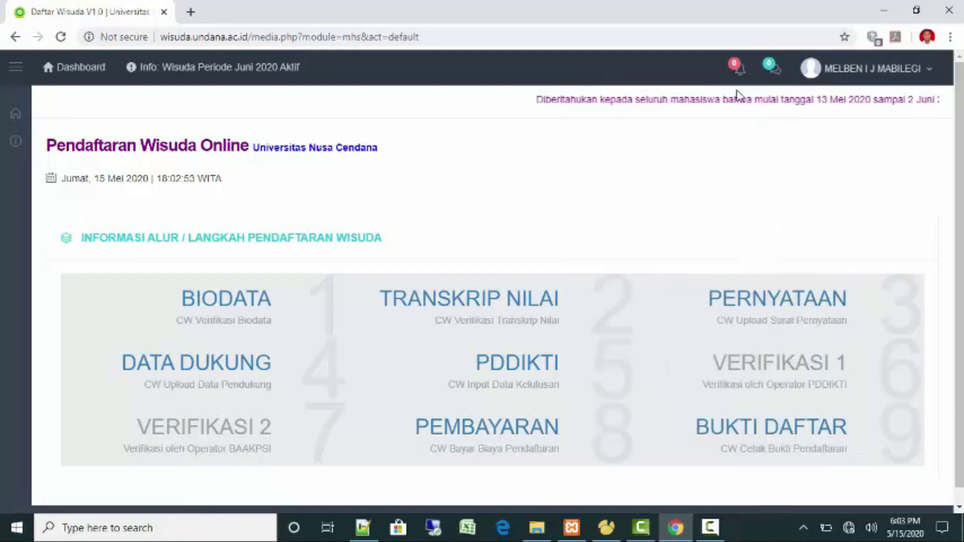
pyautogui.click(738, 68)
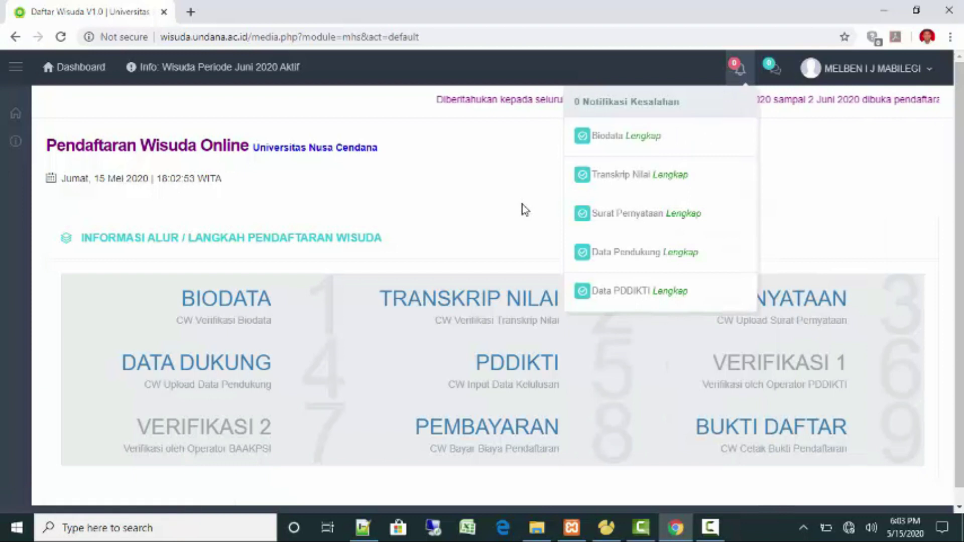
pyautogui.click(494, 199)
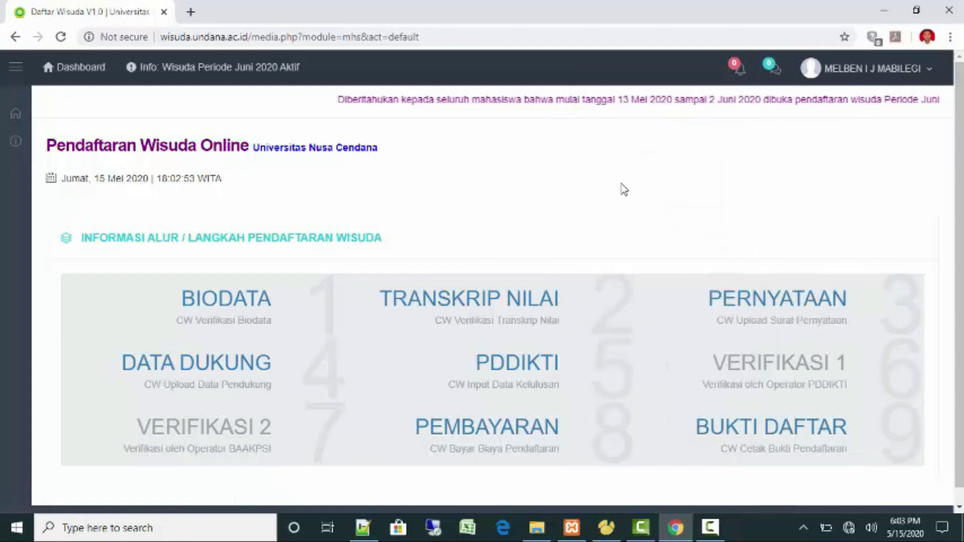
# Examine the verifier notifications for the status of the biodata, uploaded documents and payment.
pyautogui.click(771, 73)
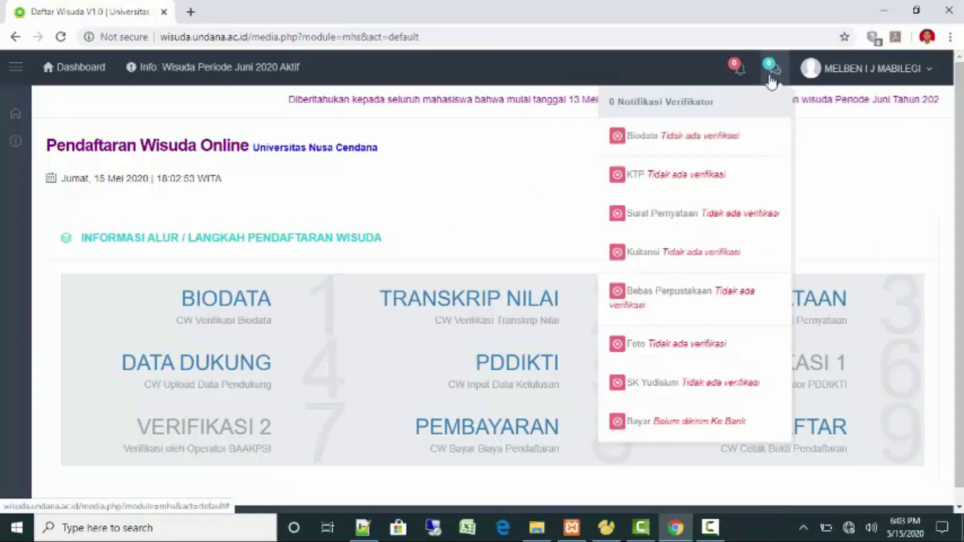
pyautogui.click(828, 184)
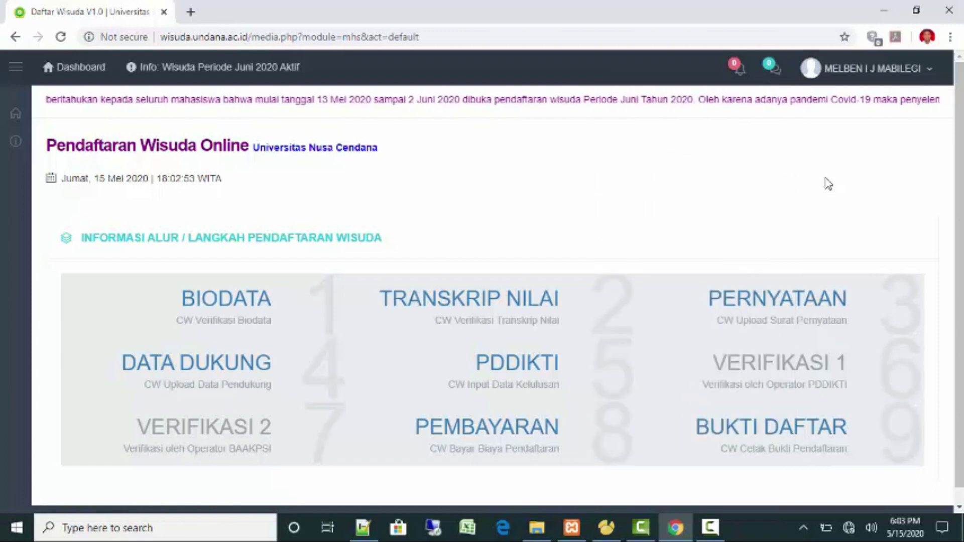
pyautogui.click(768, 68)
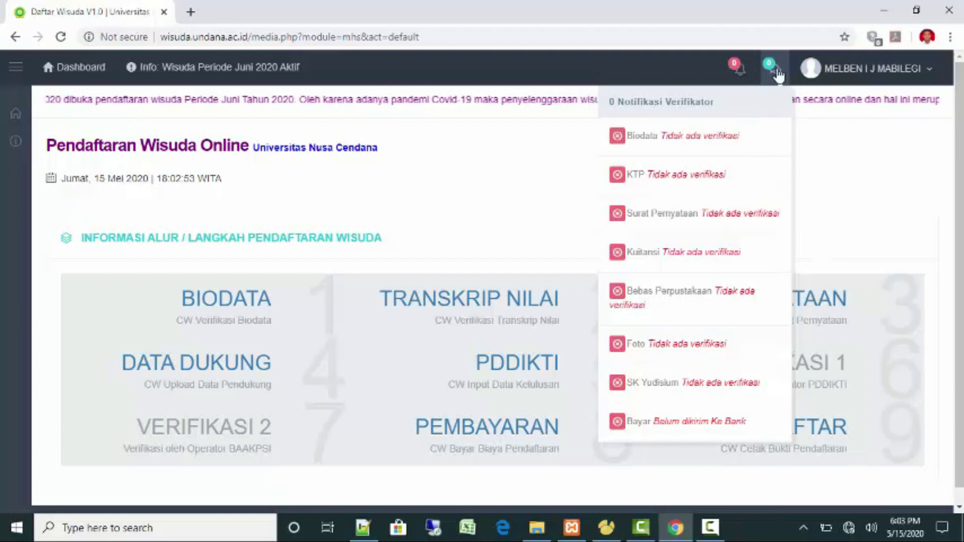
pyautogui.click(821, 179)
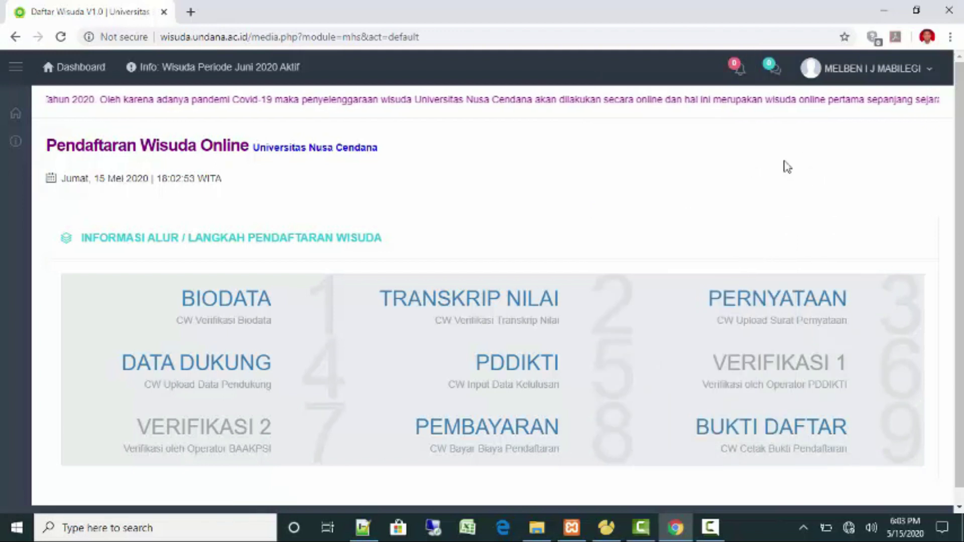
pyautogui.click(773, 77)
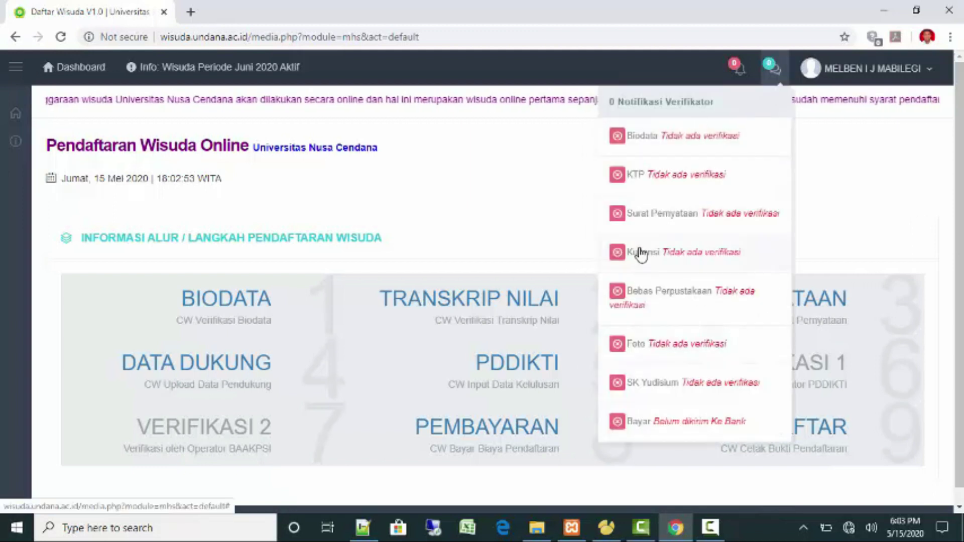
pyautogui.click(569, 210)
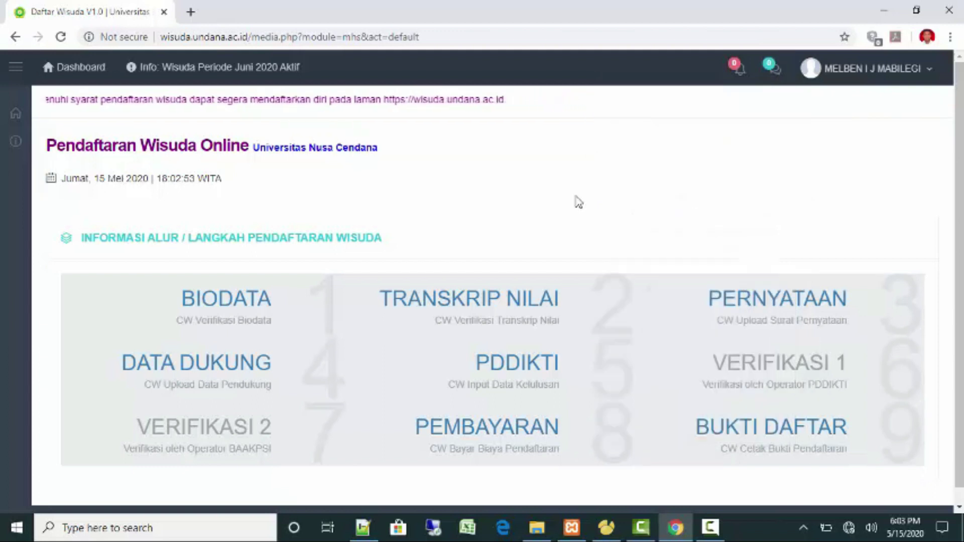
pyautogui.scroll(-1, 578, 200)
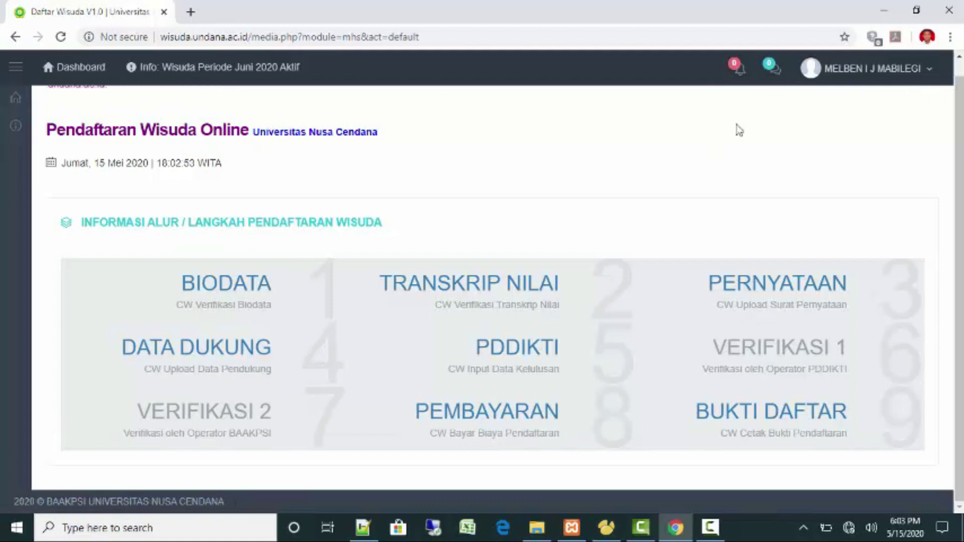
pyautogui.click(772, 75)
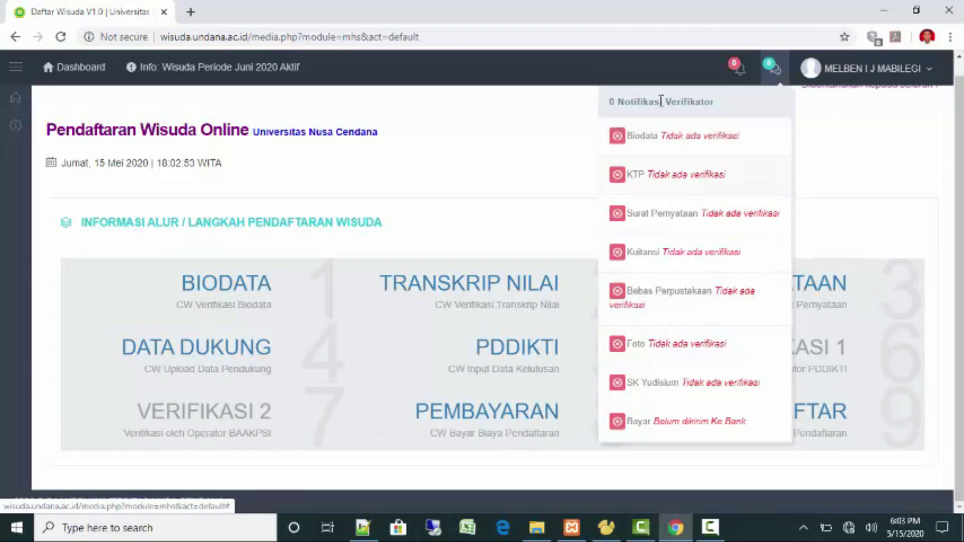
pyautogui.click(540, 176)
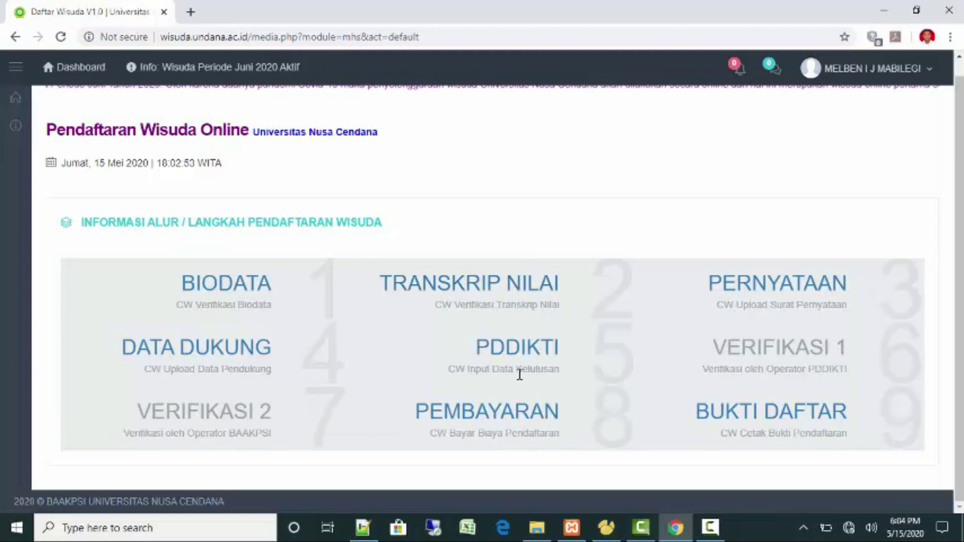
# Try to open the Pembayaran step and the Bukti Daftar step, dismissing each message.
pyautogui.click(476, 424)
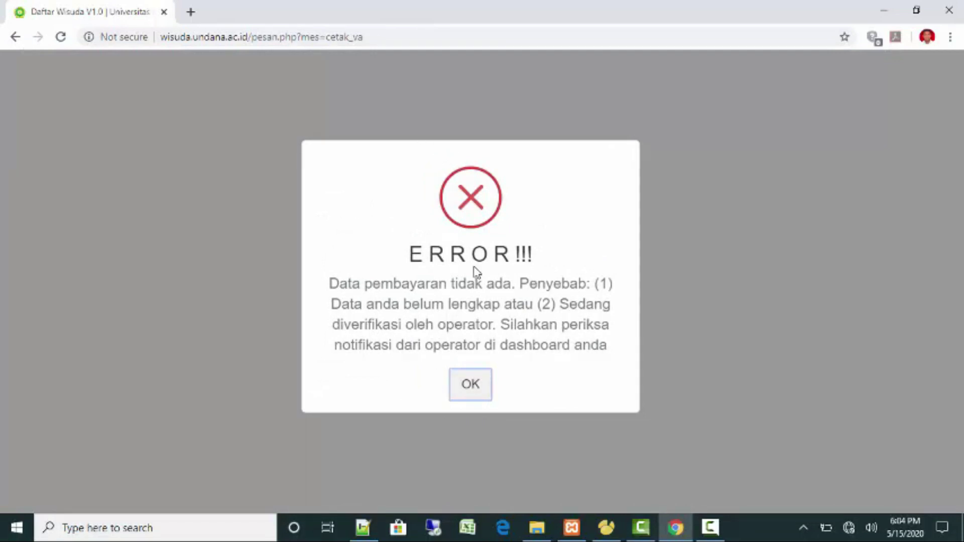
pyautogui.click(471, 386)
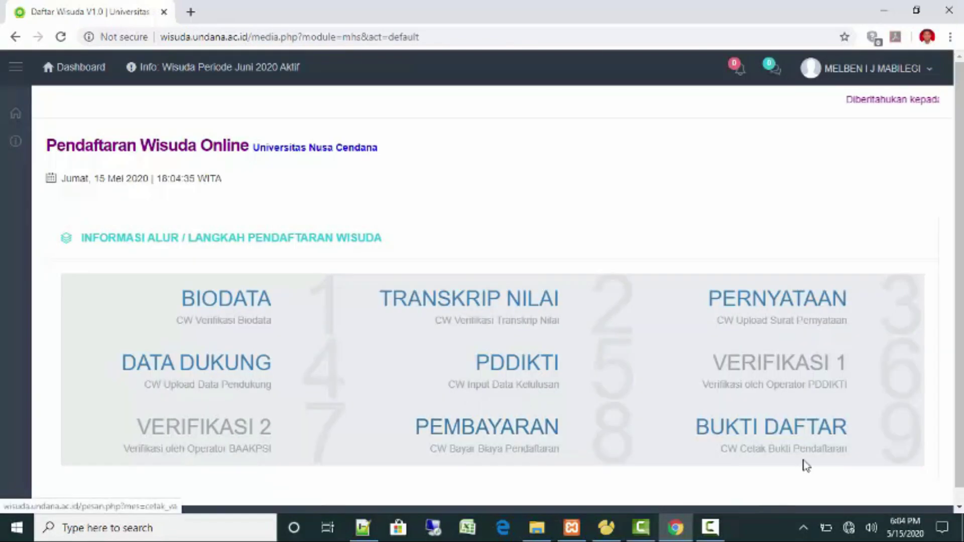
pyautogui.click(785, 438)
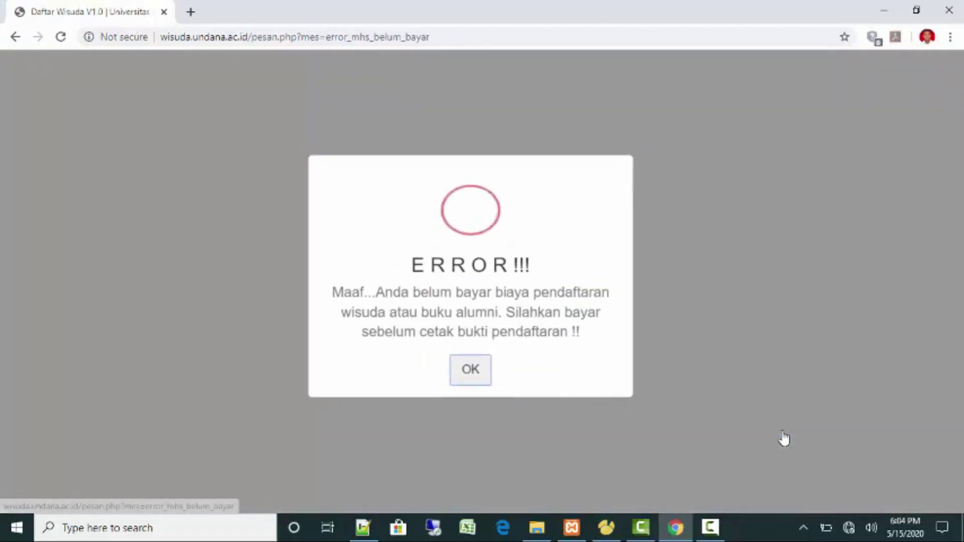
pyautogui.click(470, 379)
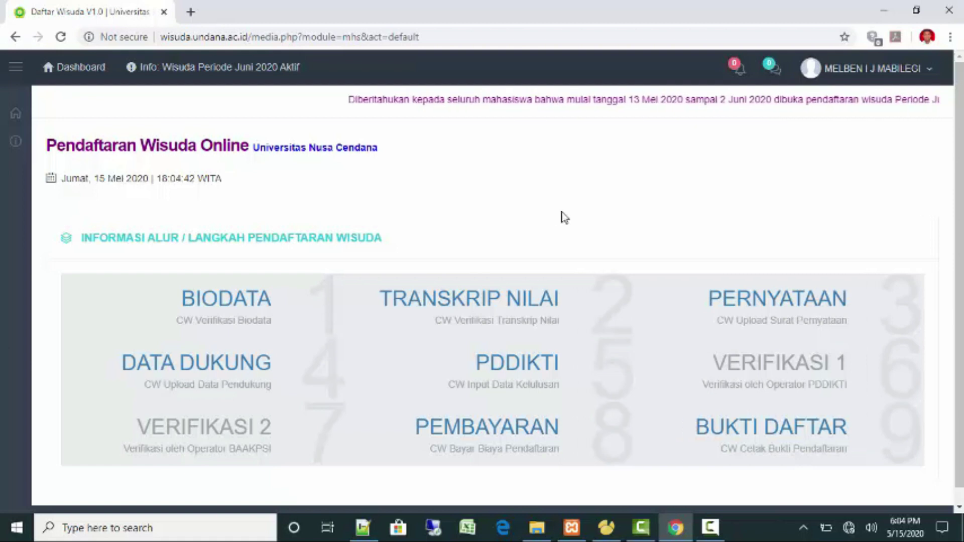
# Check the verifier notifications once more and log out of the student account.
pyautogui.scroll(-1, 727, 253)
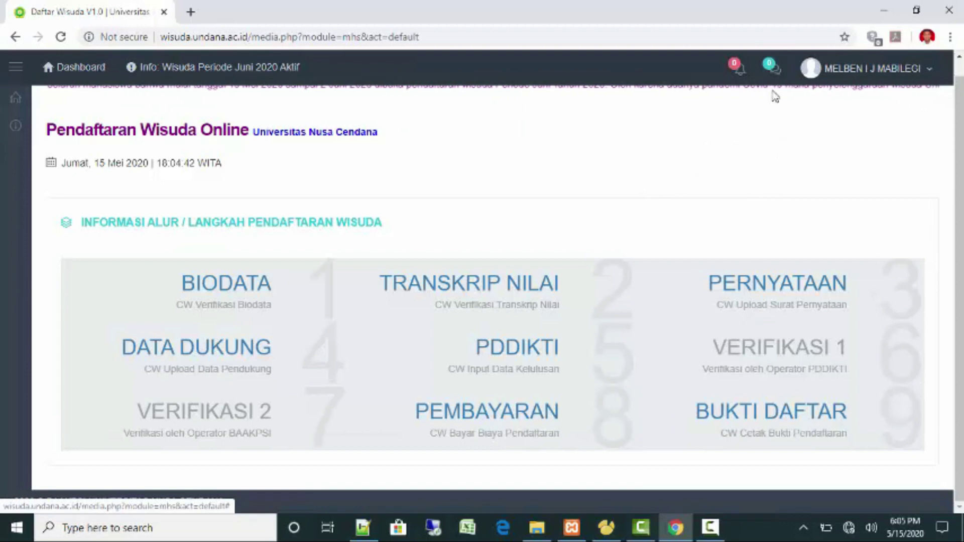
pyautogui.click(769, 75)
pyautogui.click(770, 83)
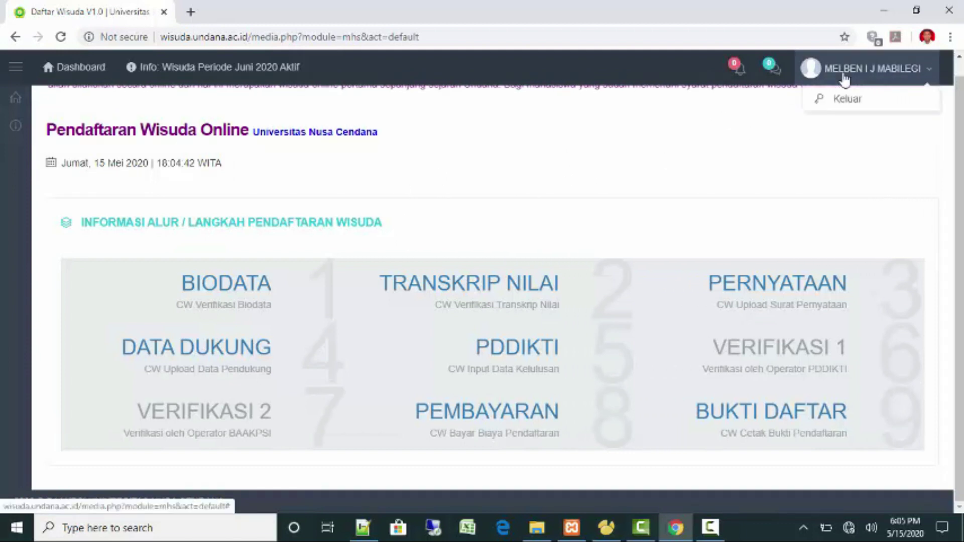
pyautogui.click(844, 99)
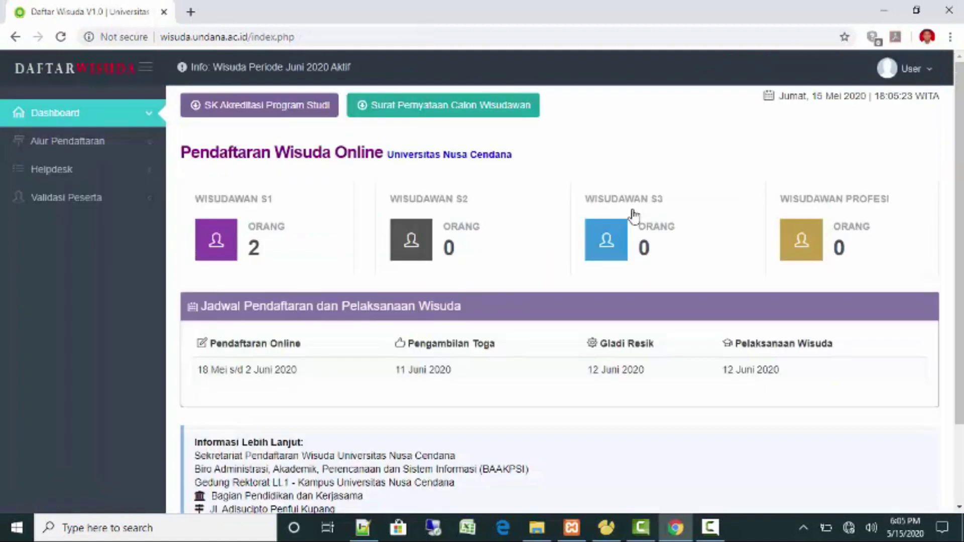
pyautogui.click(710, 526)
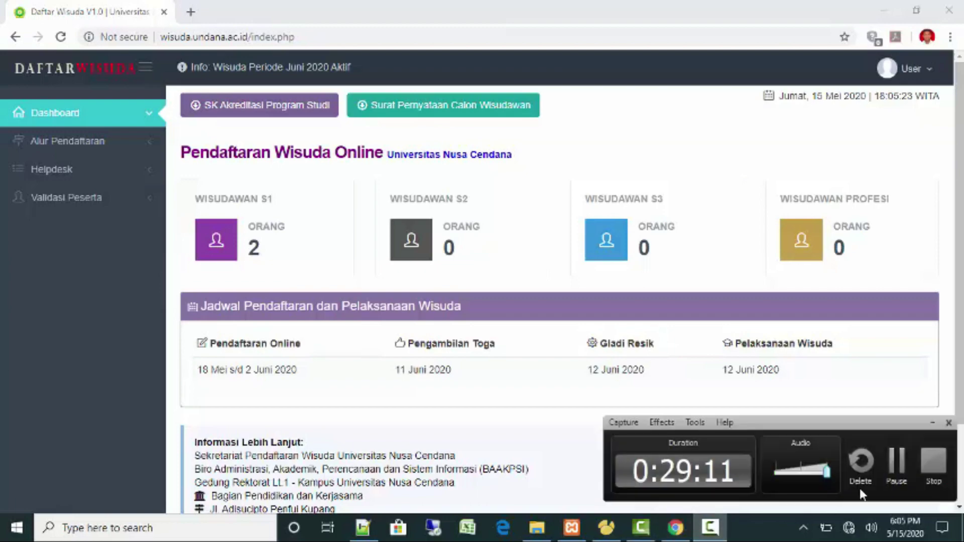